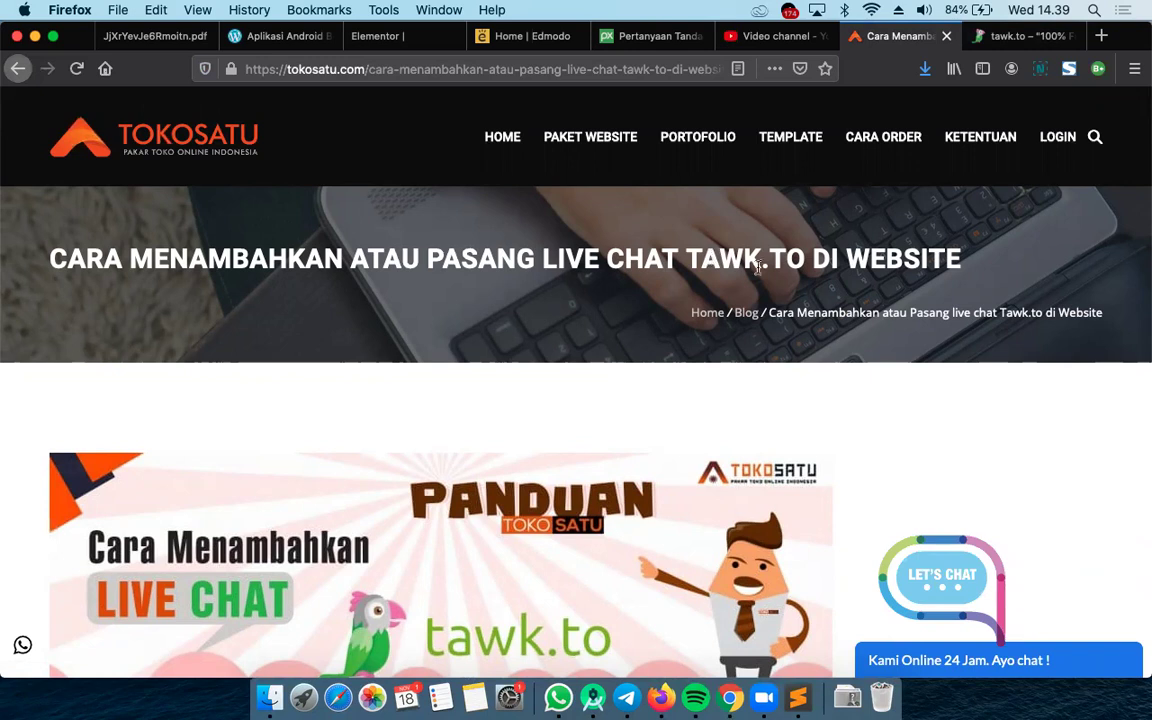
Switch from the Tokosatu tutorial article to the tawk.to homepage tab
click(1003, 40)
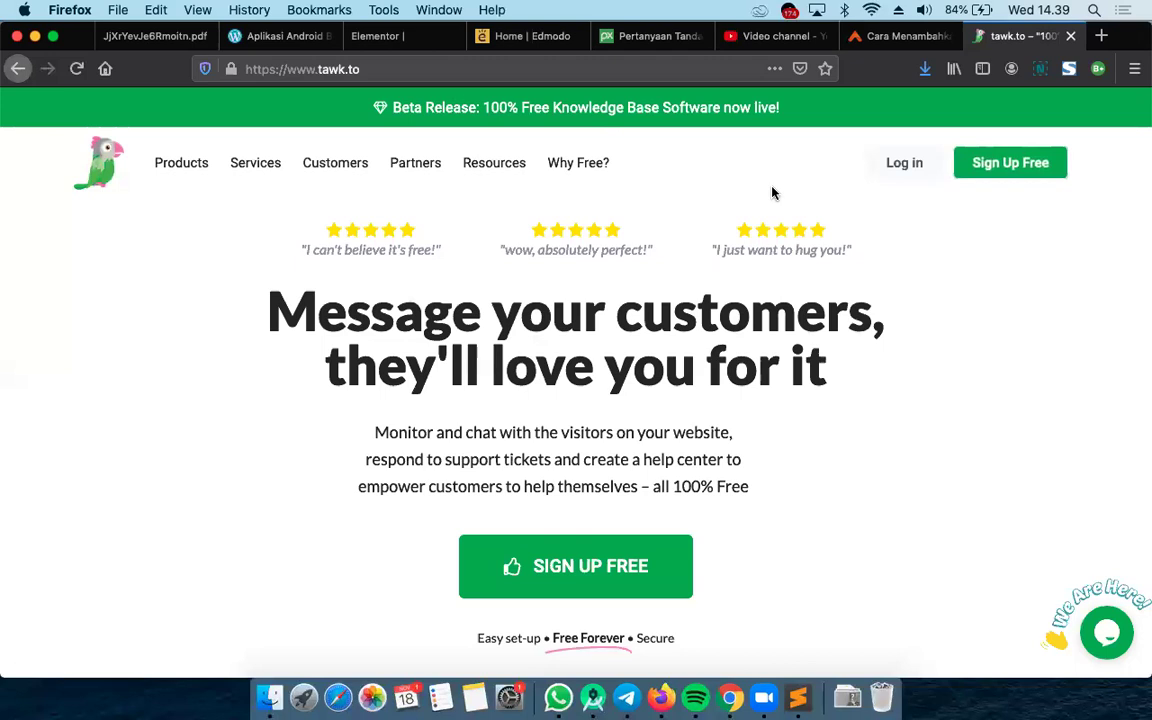
Open the free sign-up form and enter 'Starbhak Store' as the name
click(1030, 164)
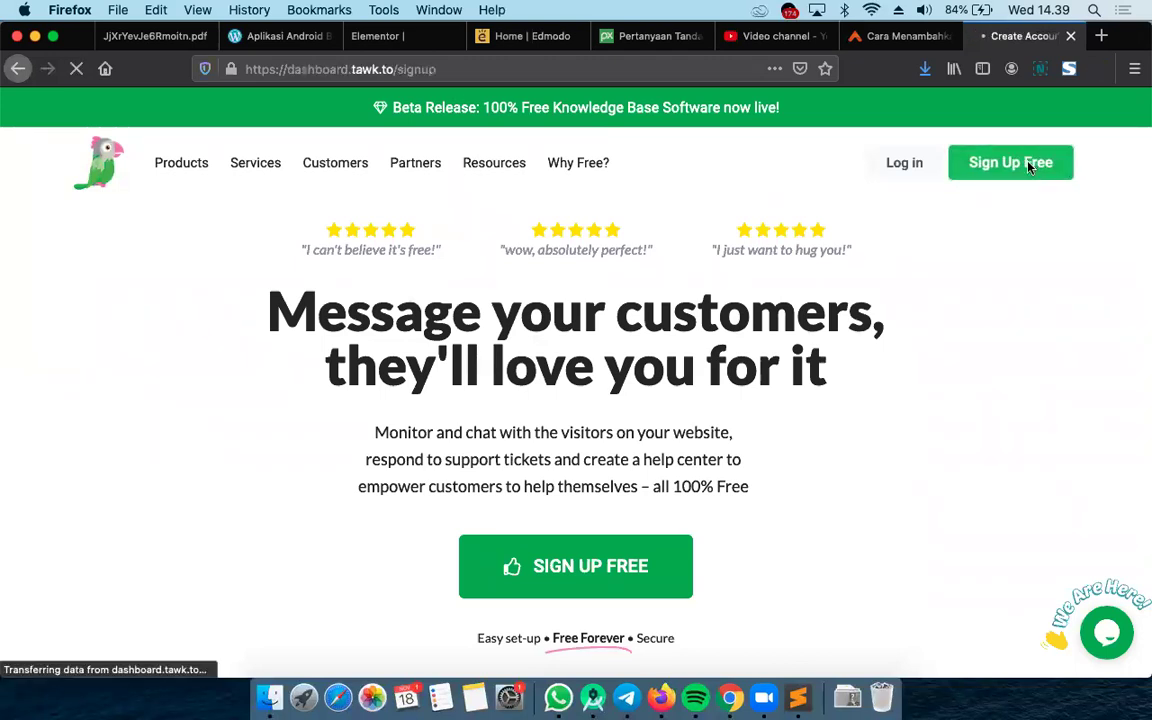
click(527, 297)
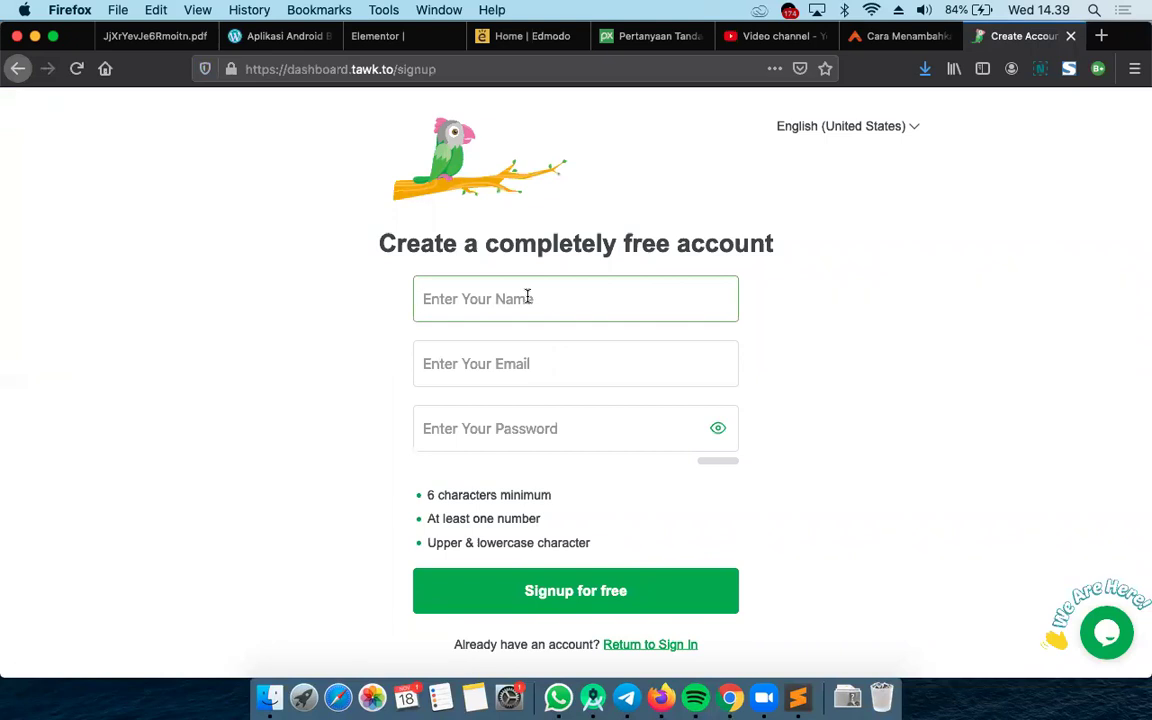
text(Starb)
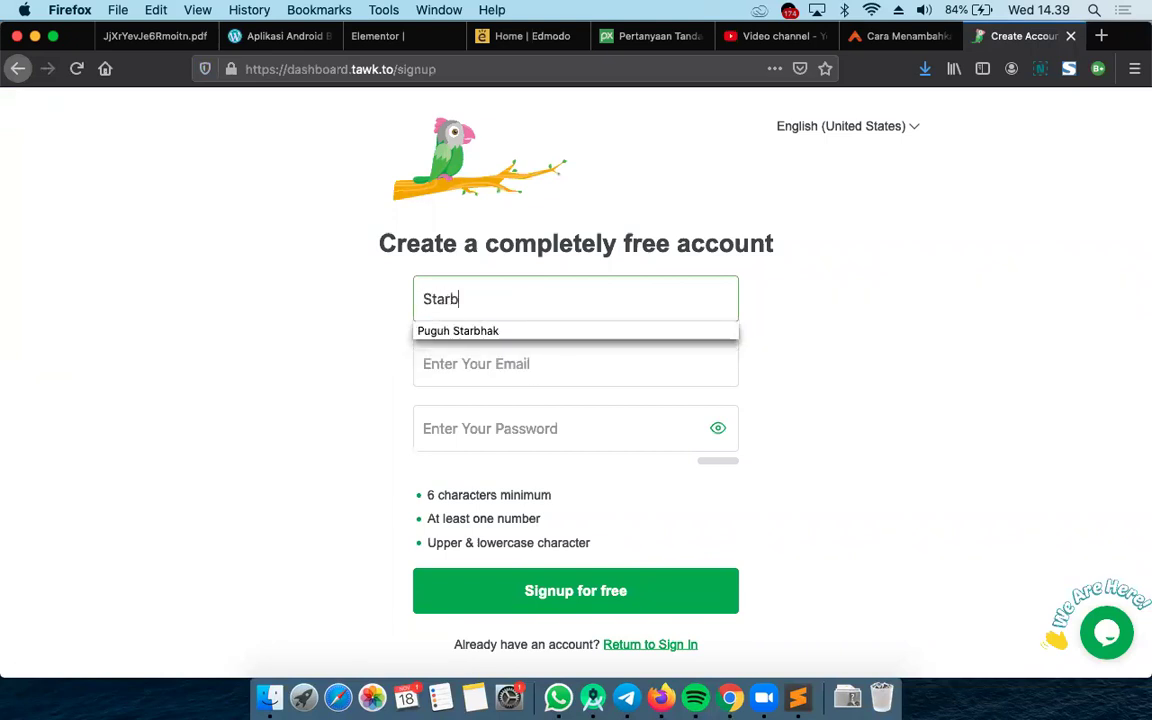
text(hak Store)
Fill the e-mail field with a saved address, which turns out to be unavailable
click(522, 350)
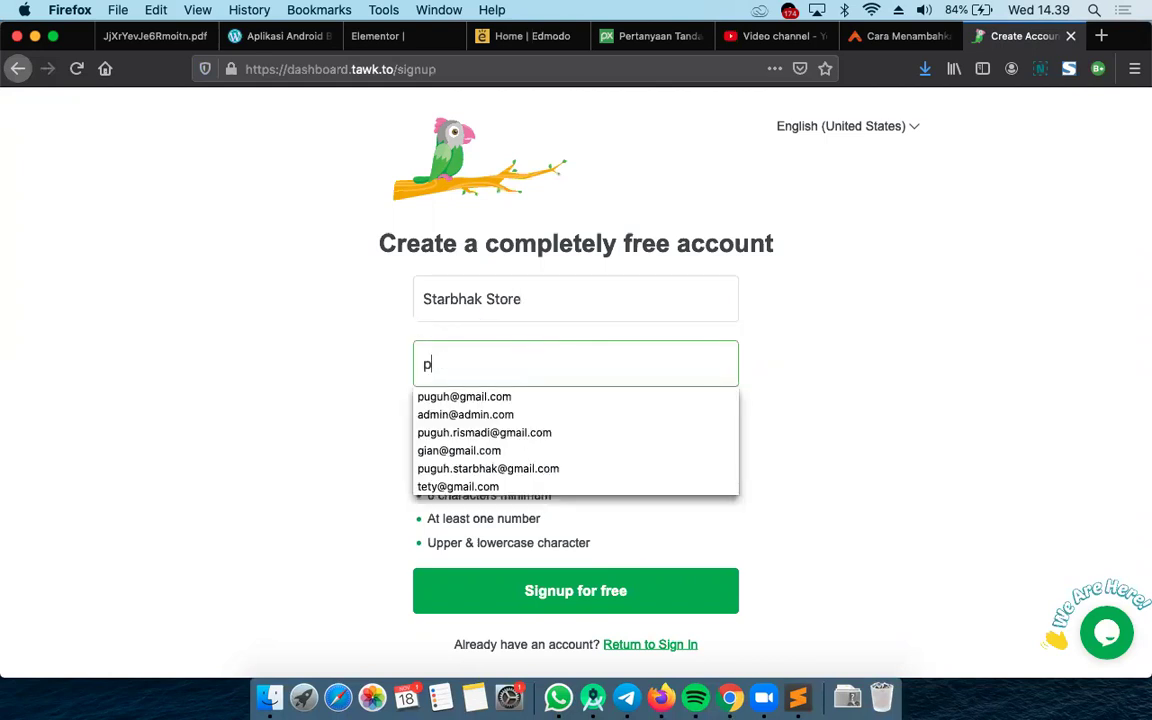
text(pu)
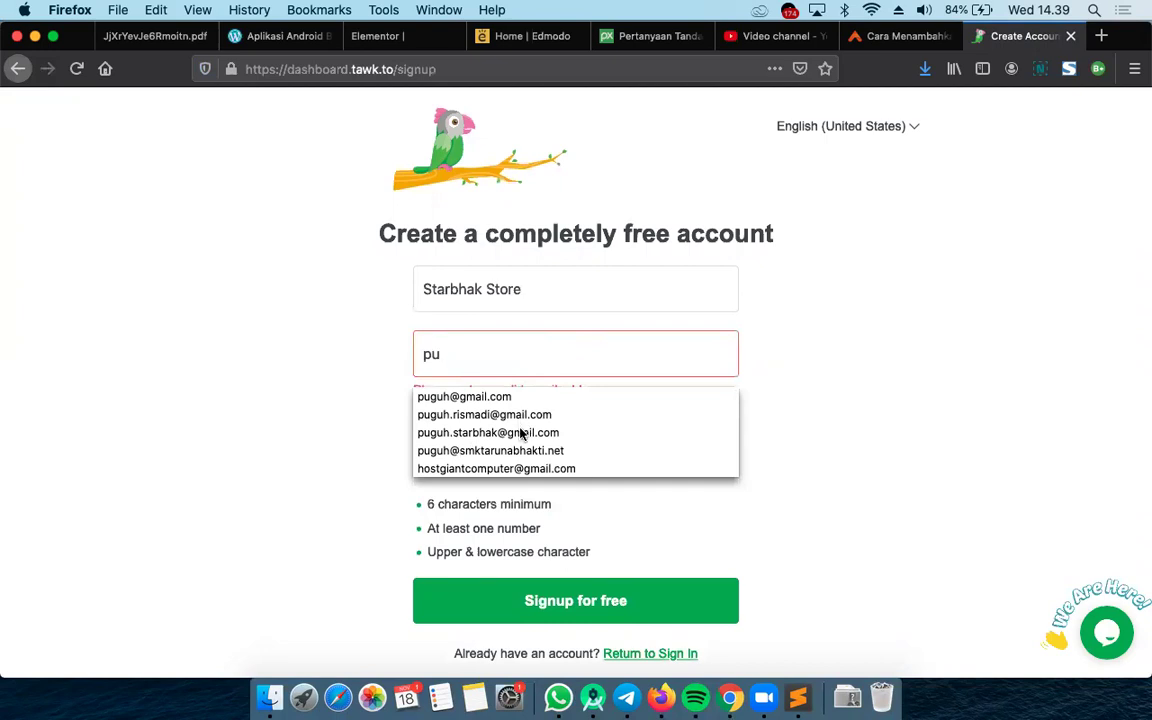
click(520, 432)
click(491, 442)
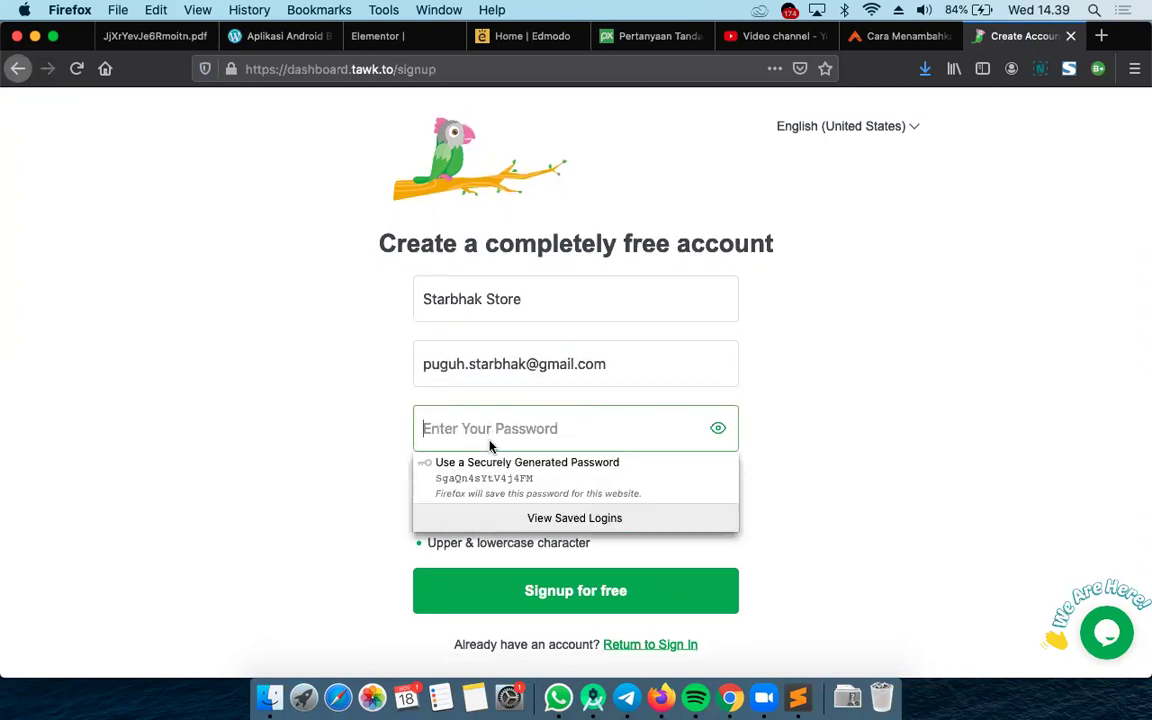
click(630, 352)
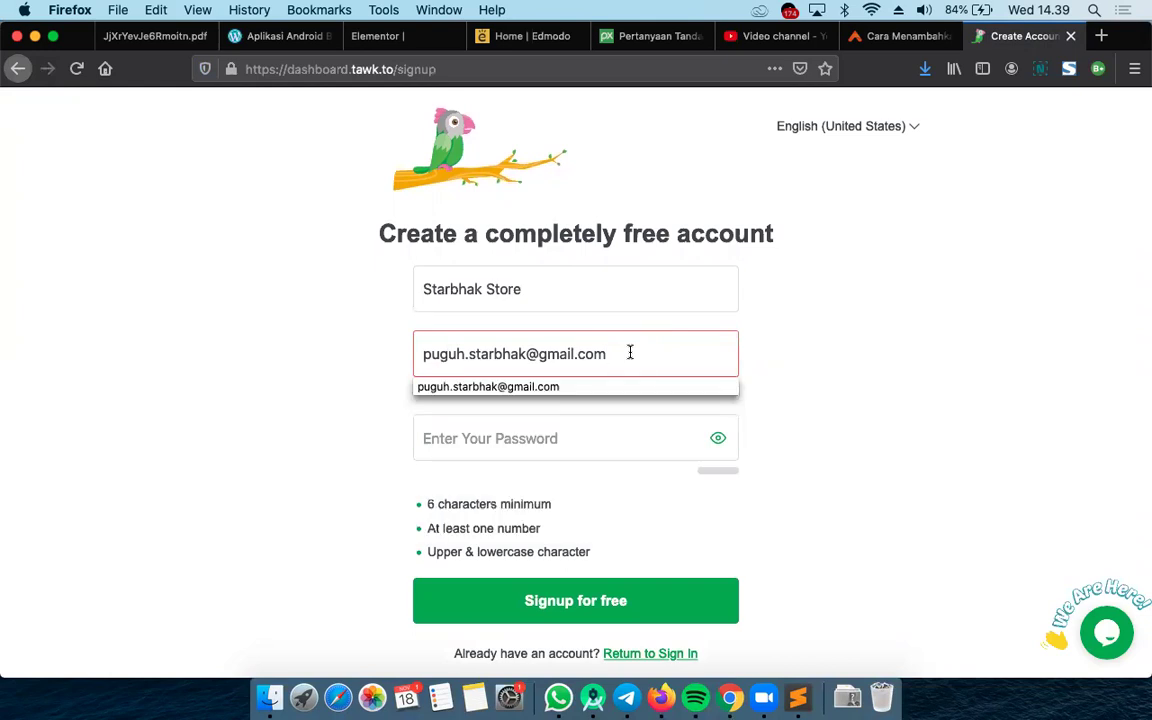
click(522, 350)
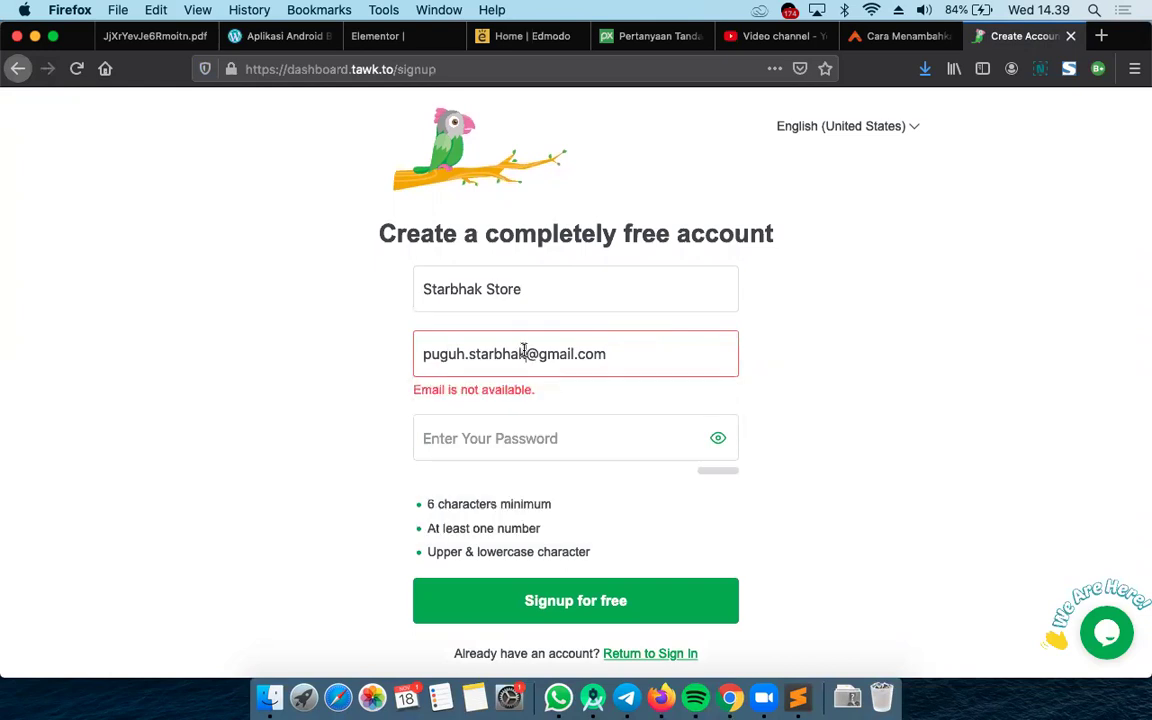
Try a second e-mail address, then clear the rejected address from the field
key(BackSpace)
key(BackSpace)
key(BackSpace)
key(BackSpace)
key(BackSpace)
key(BackSpace)
key(BackSpace)
key(BackSpace)
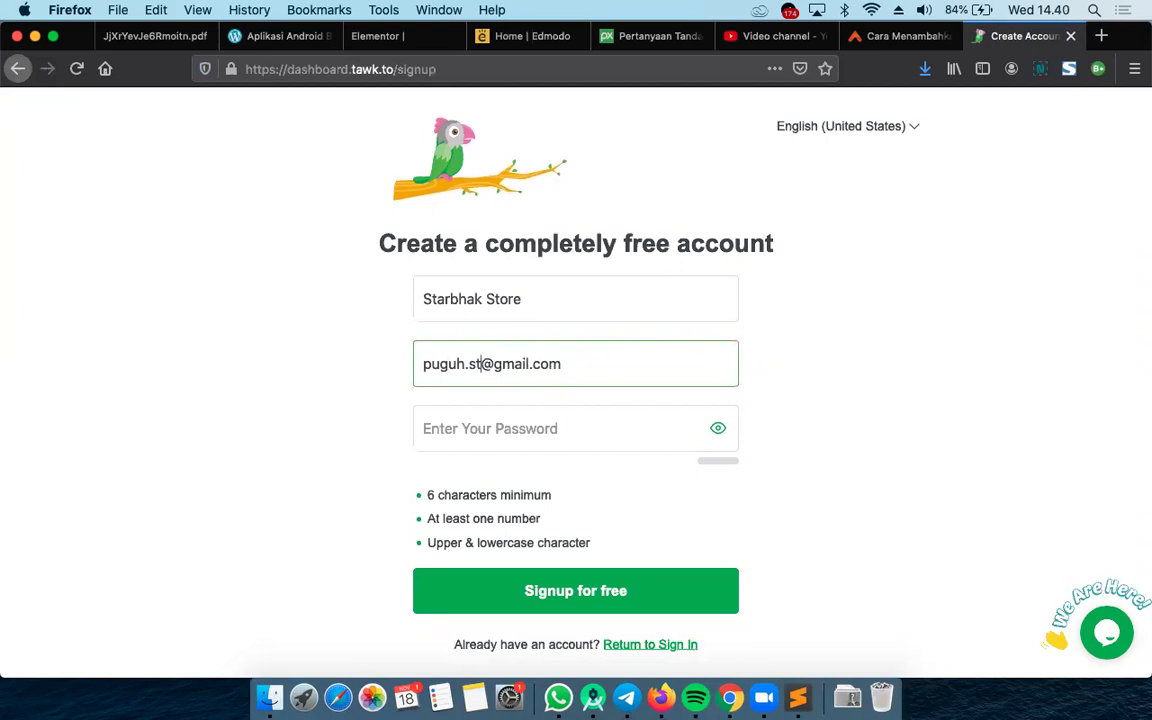
text(rismadi)
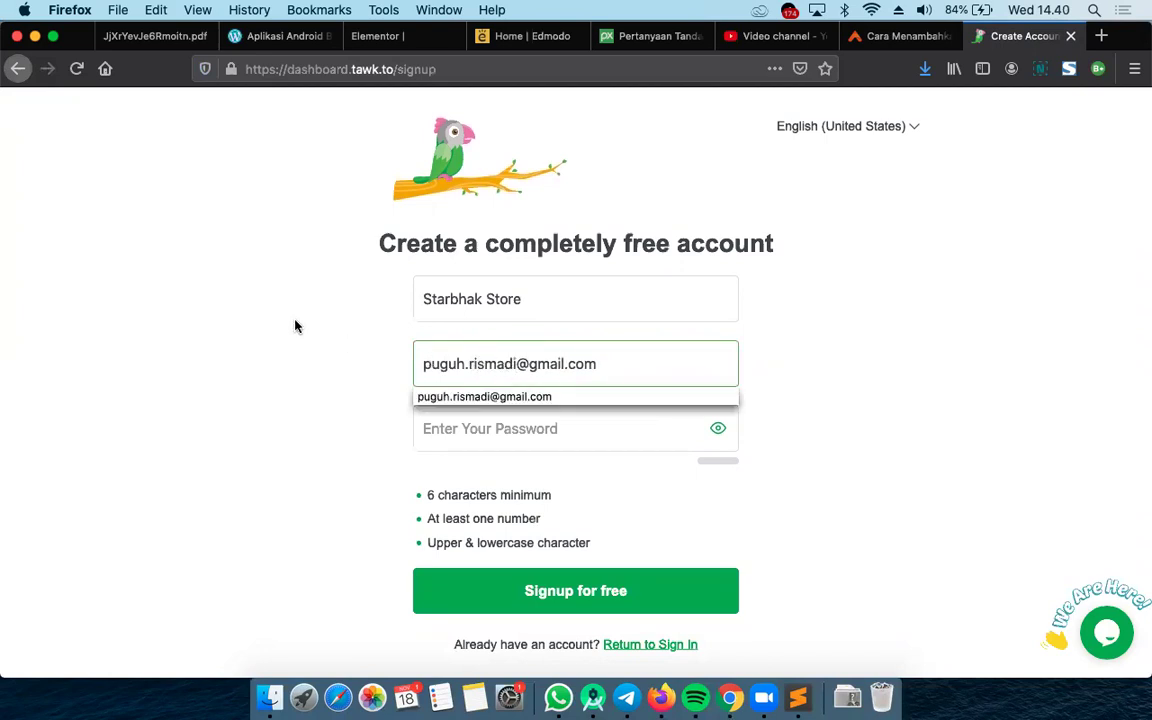
click(295, 326)
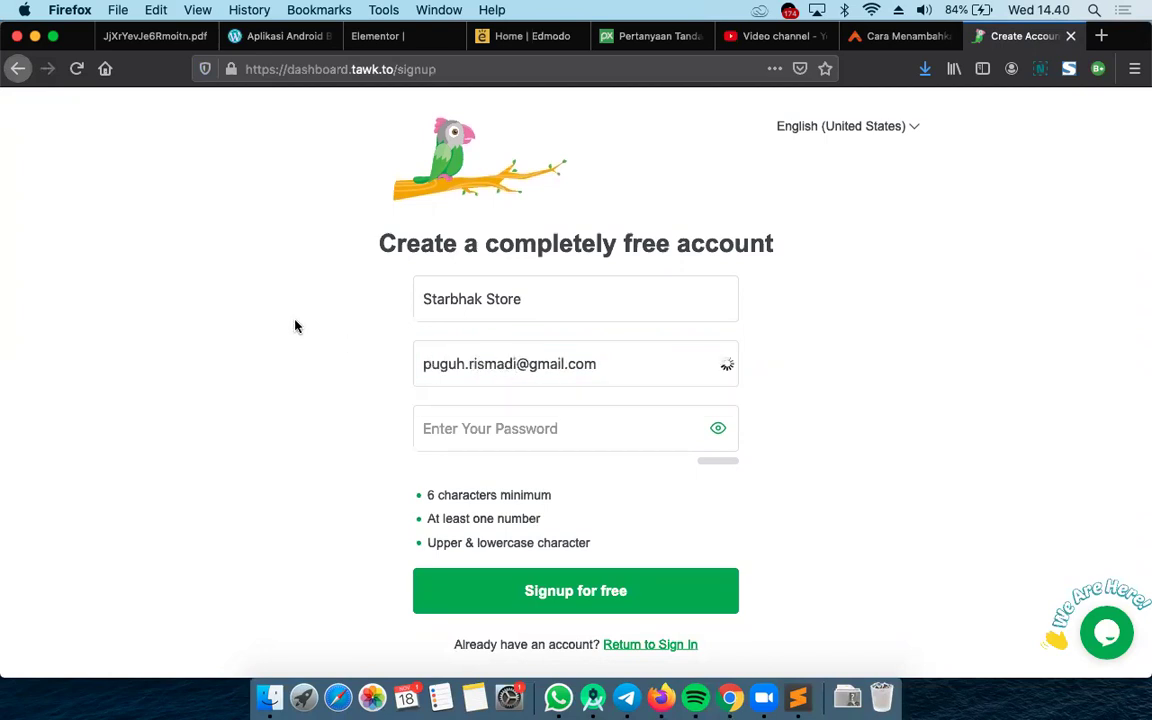
click(643, 352)
key(super+a)
key(BackSpace)
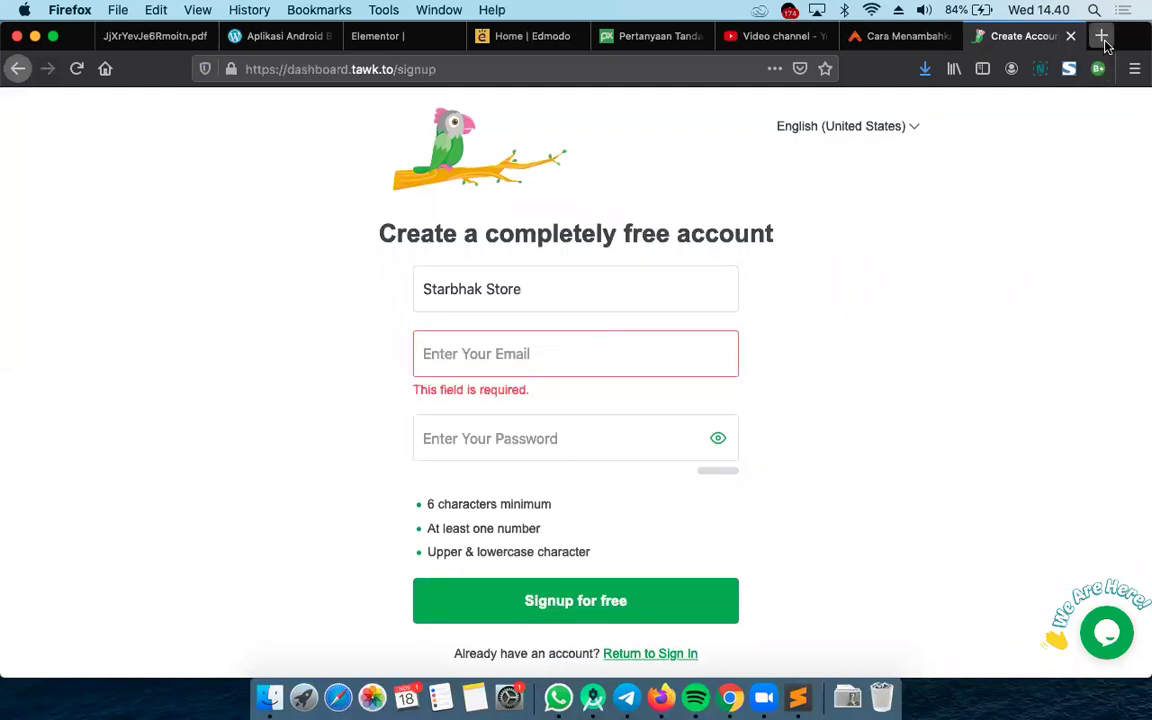
key(super+t)
Load the Google homepage in the new tab
text(ma)
key(BackSpace)
key(BackSpace)
key(BackSpace)
text(g)
key(Return)
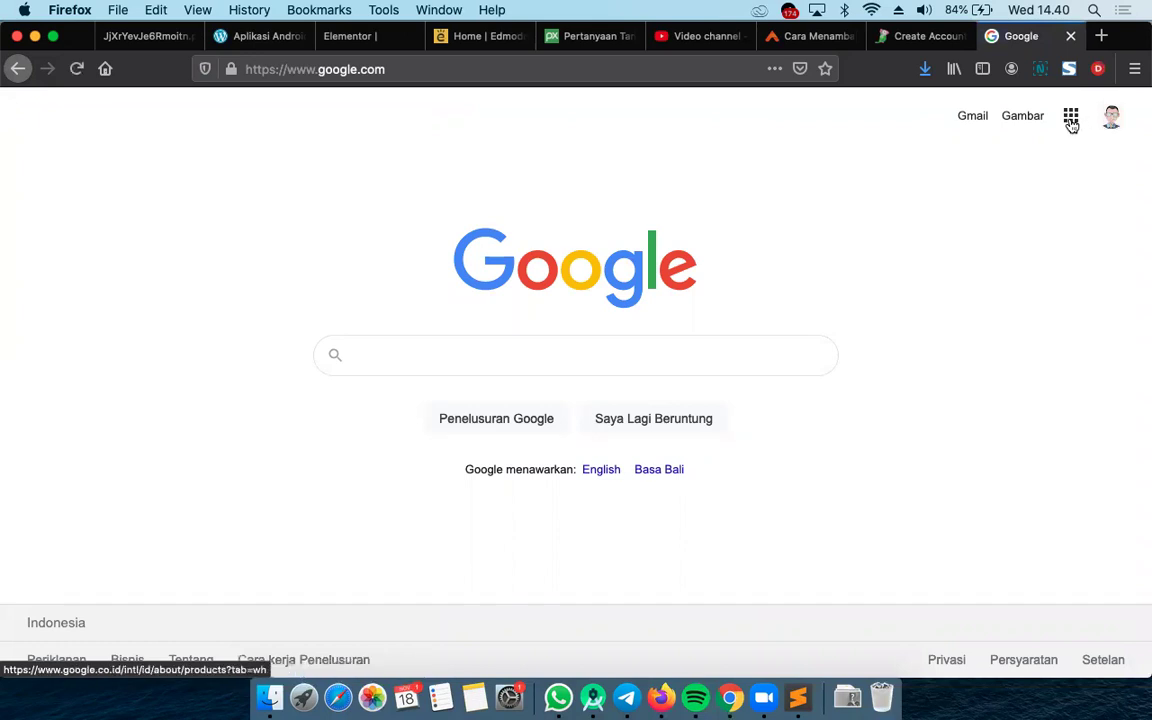
Review the signed-in Google accounts in the profile menu, then close it
click(1116, 126)
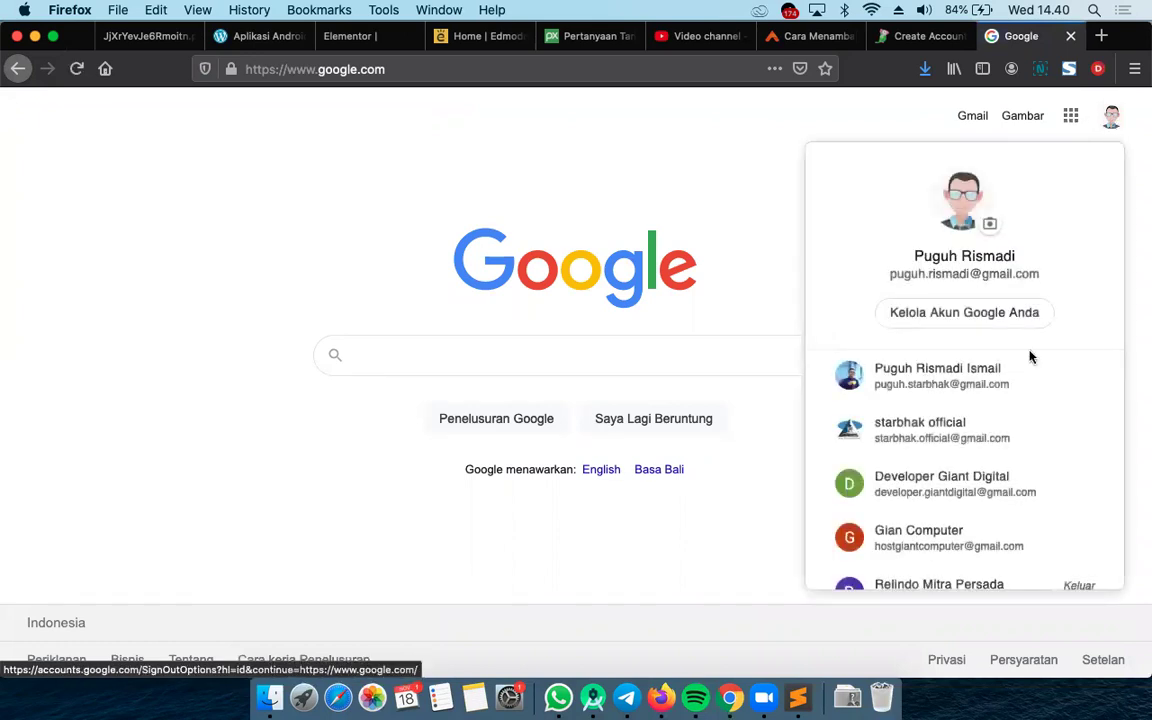
scroll(1023, 368, down, 5)
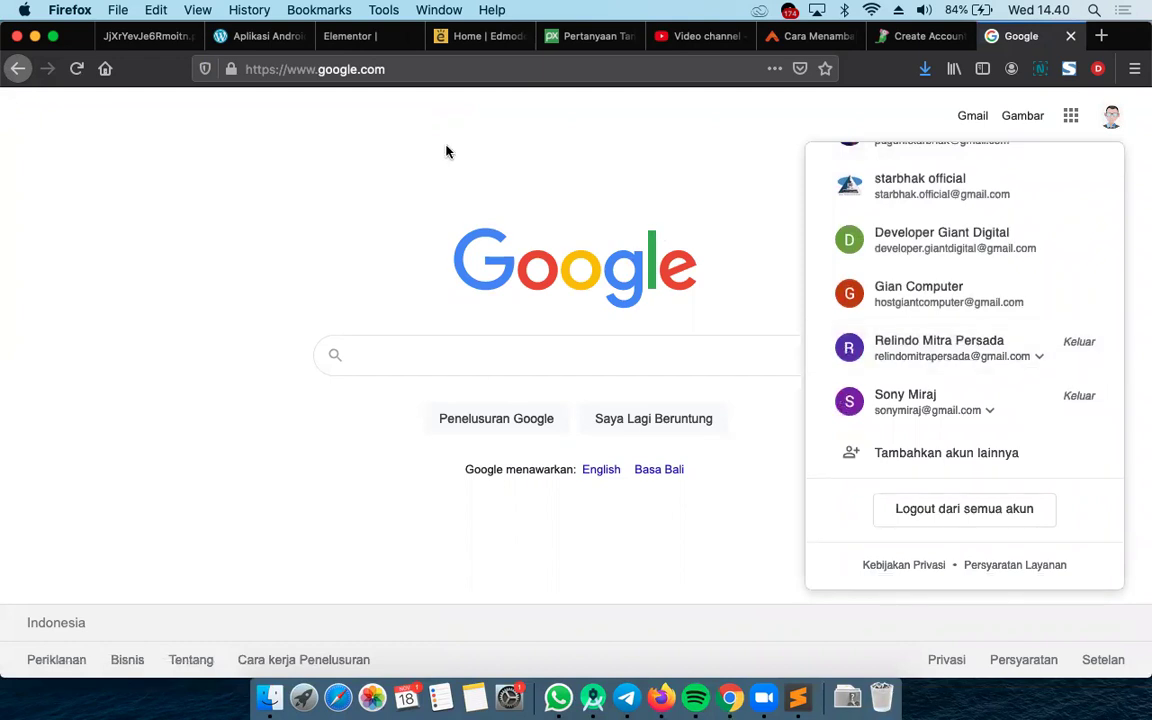
click(399, 141)
Go back from the tawk.to signup form to the tawk.to homepage
click(918, 36)
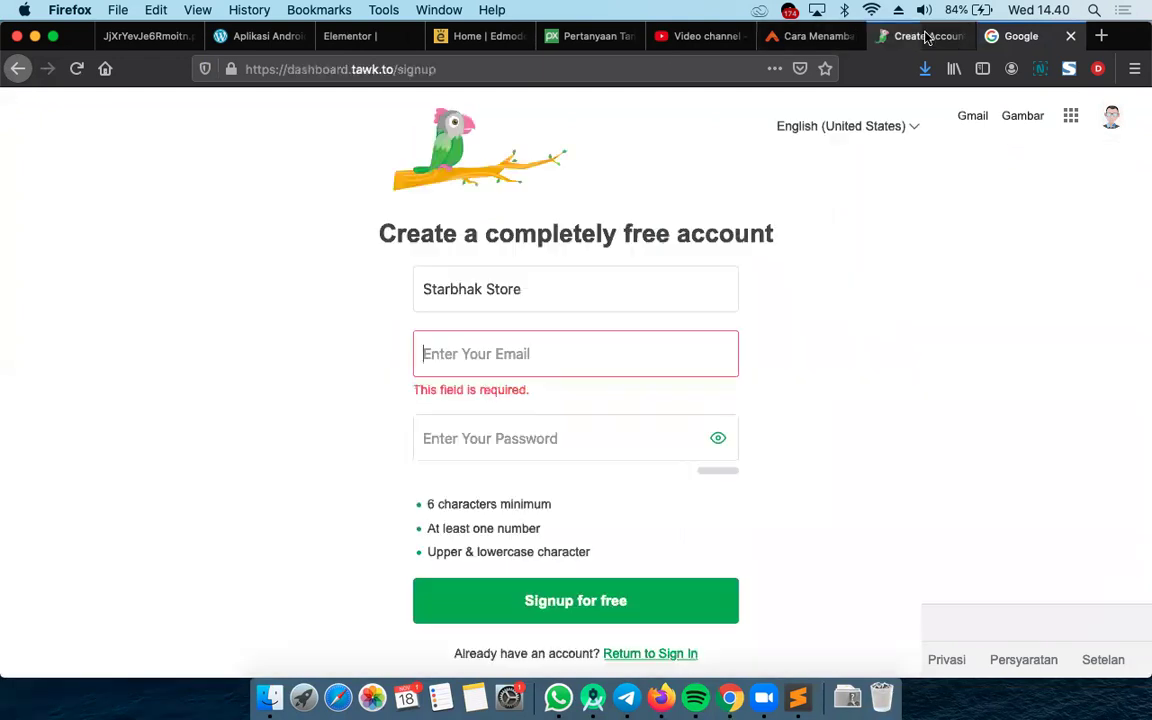
click(360, 292)
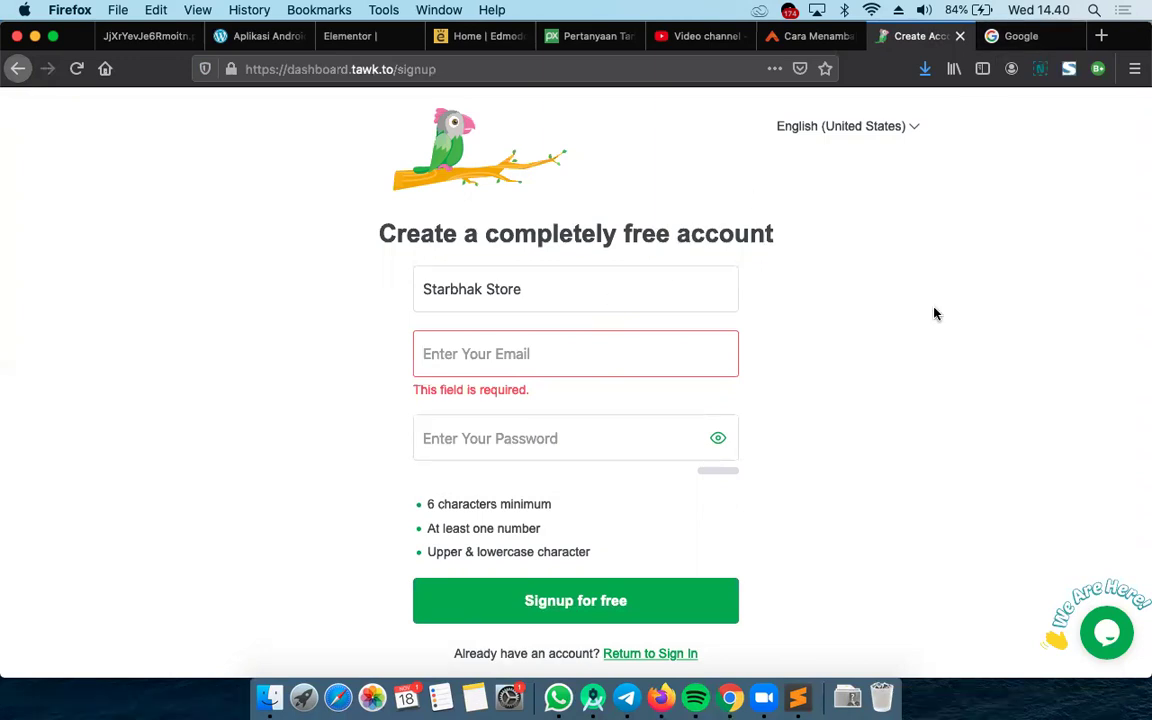
click(17, 69)
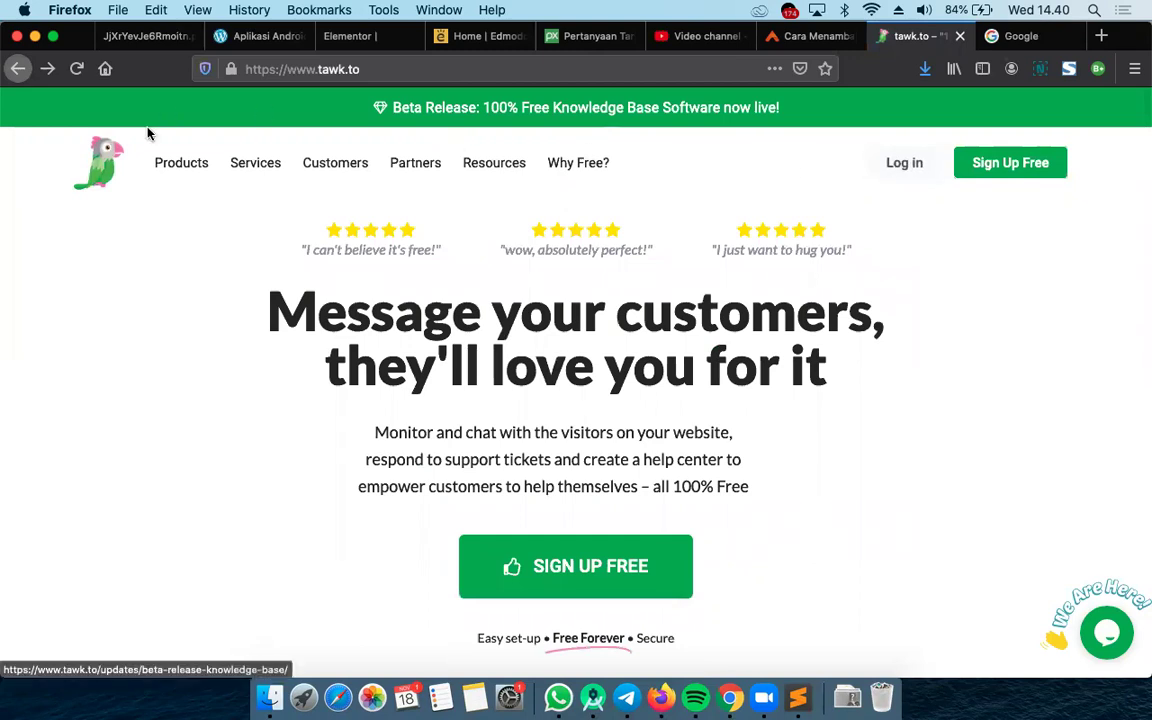
Sign in to tawk.to with the saved e-mail and password, declining to save the login
click(910, 165)
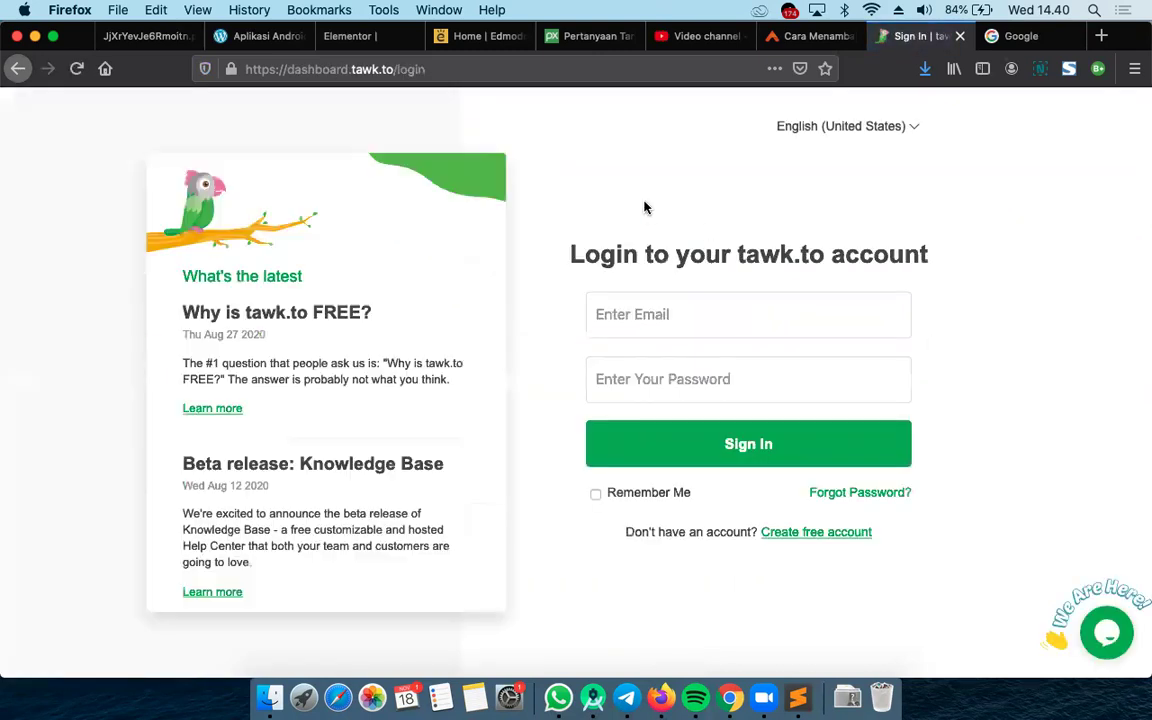
click(670, 318)
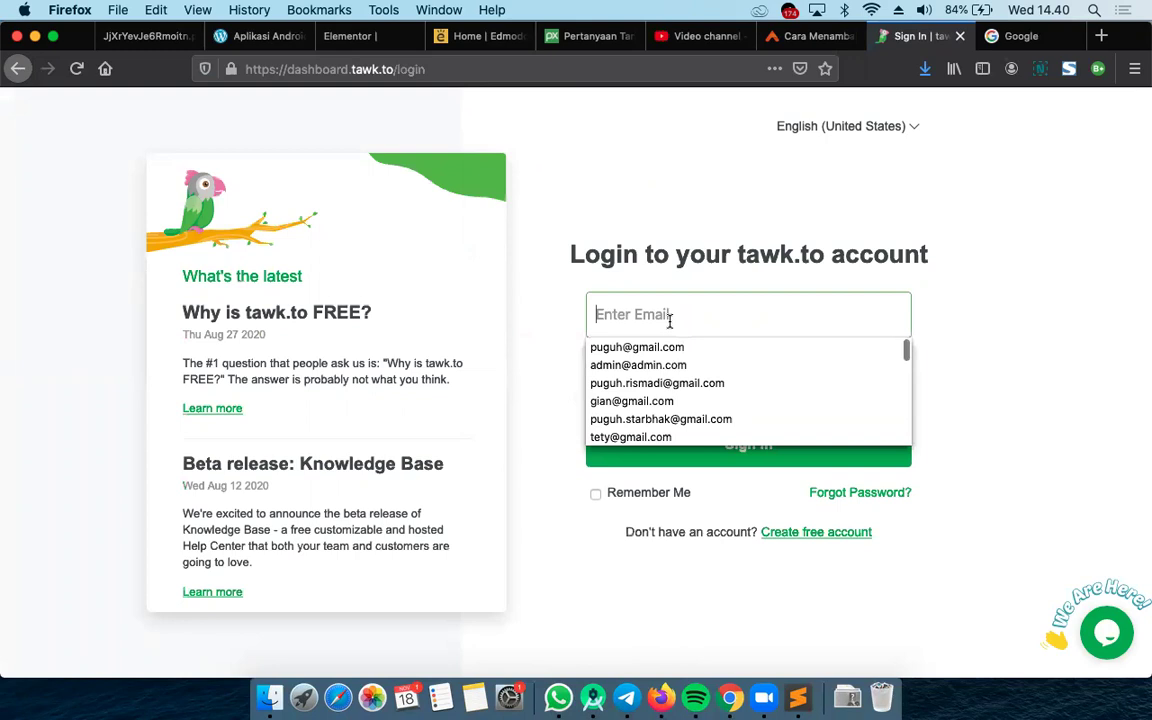
click(529, 253)
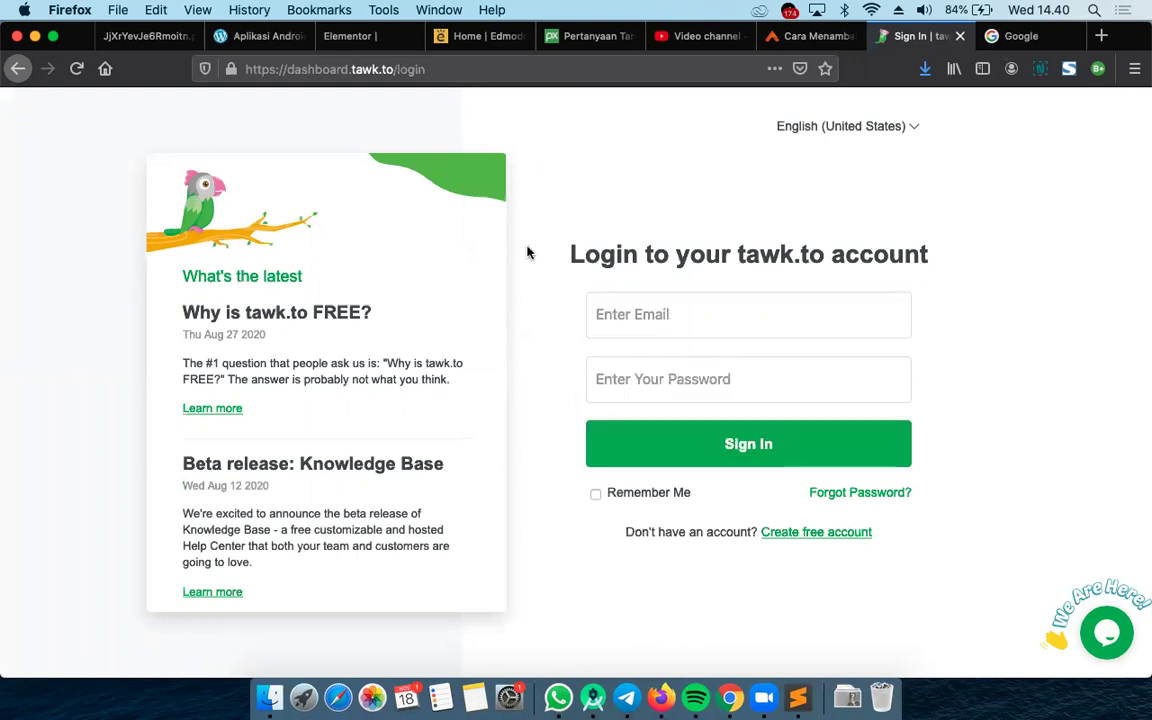
click(731, 332)
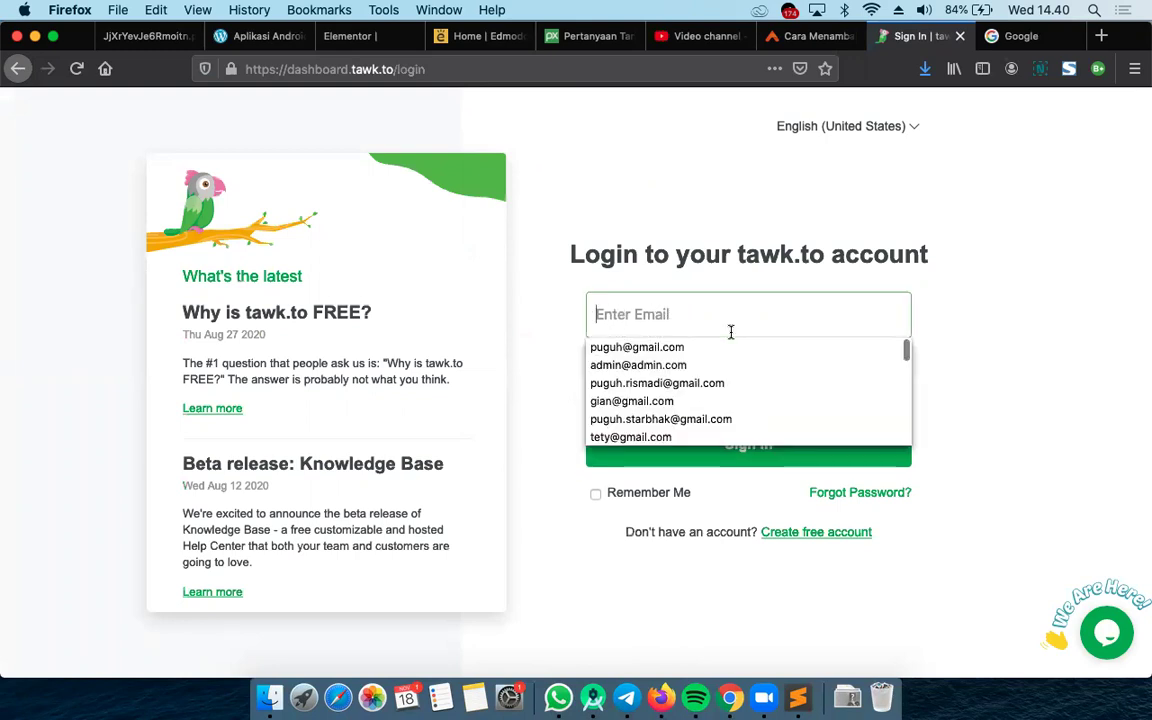
click(683, 382)
click(683, 380)
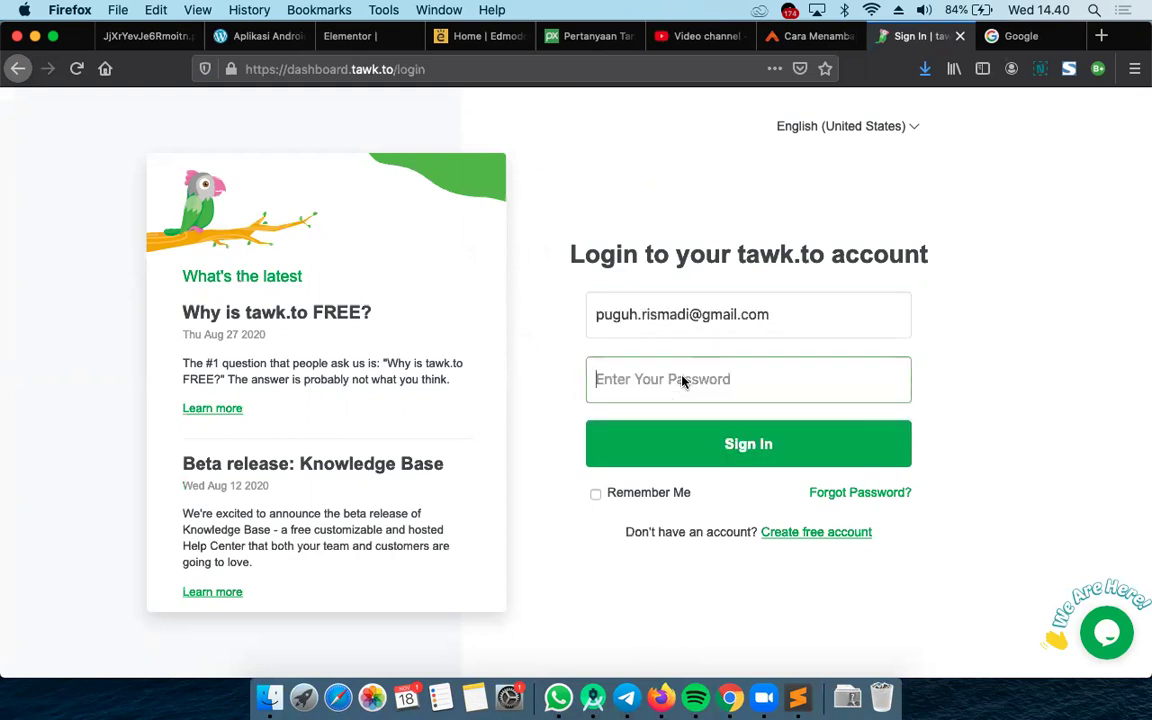
text(•••)
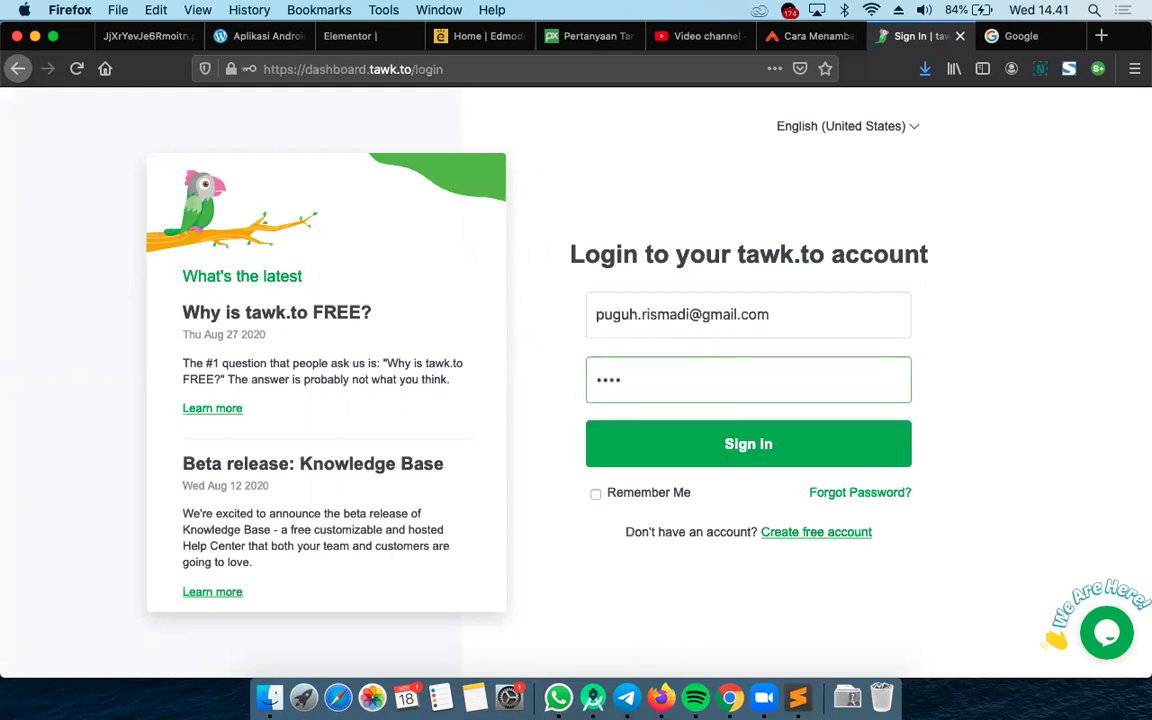
text(•••)
click(750, 445)
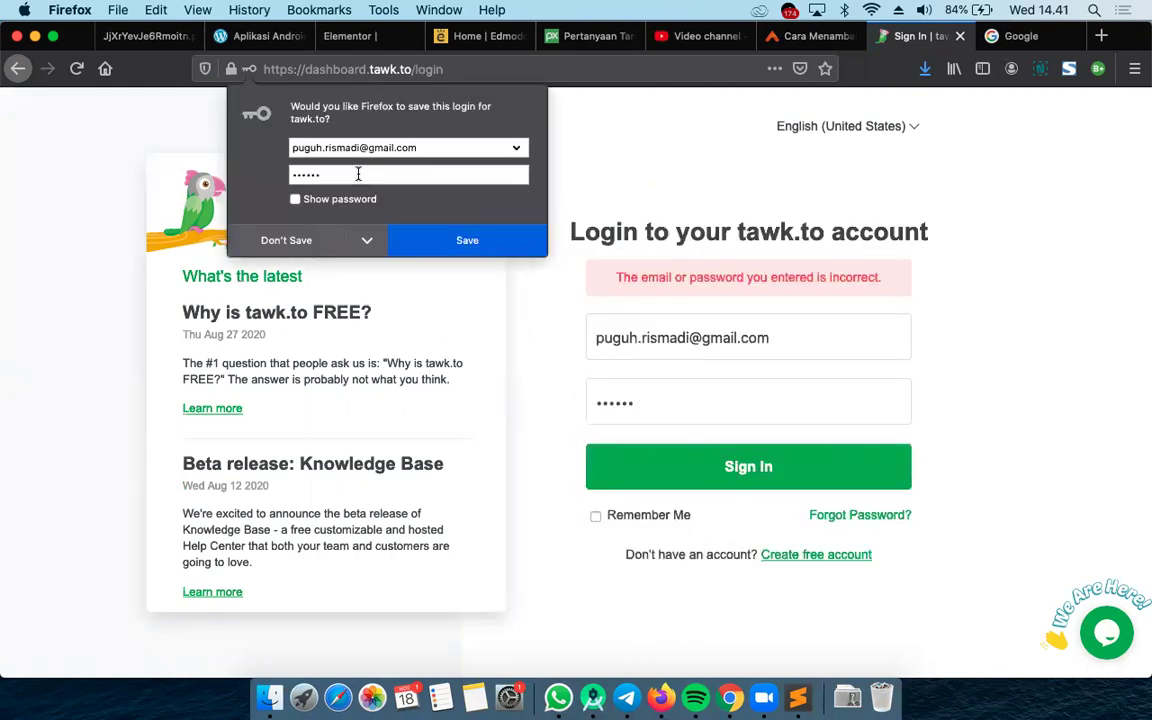
click(277, 238)
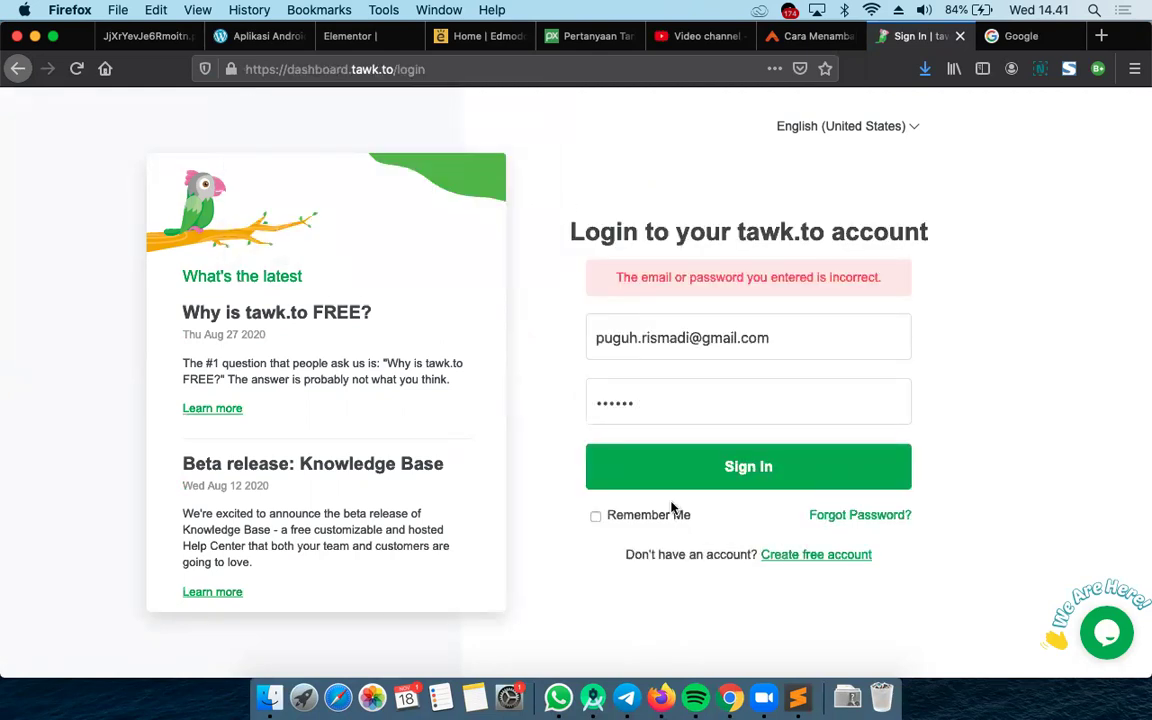
Open the free-account signup form and enter 'Starbhak' as the name
click(820, 556)
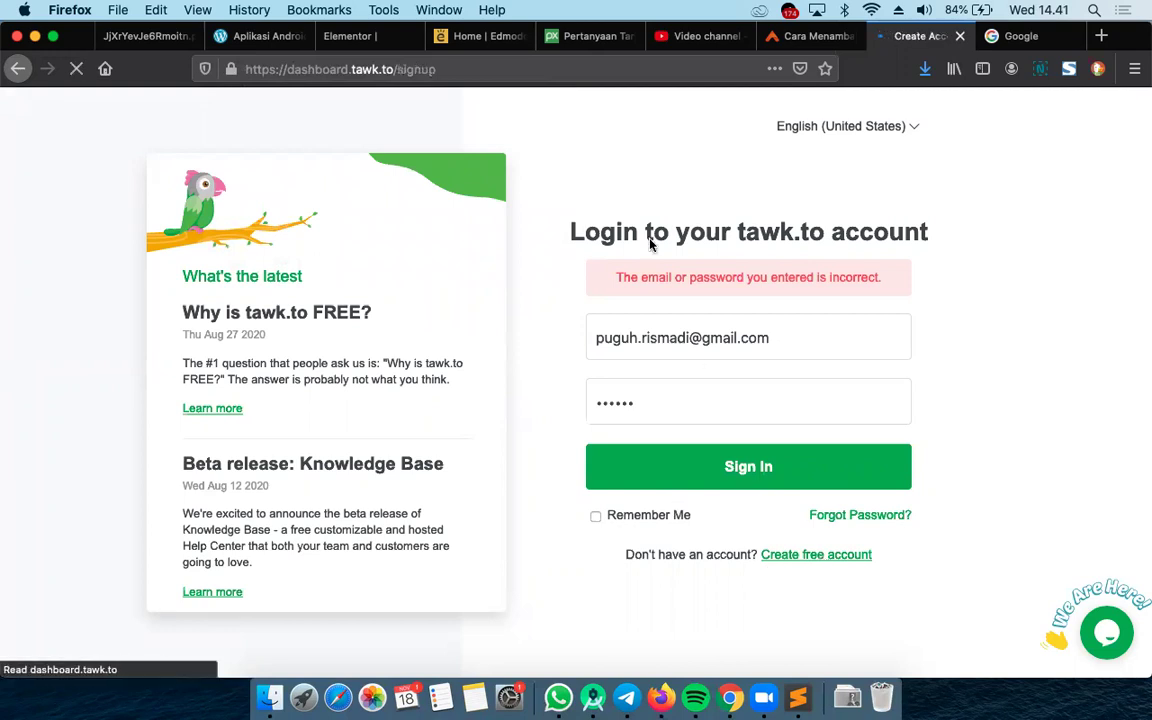
click(533, 307)
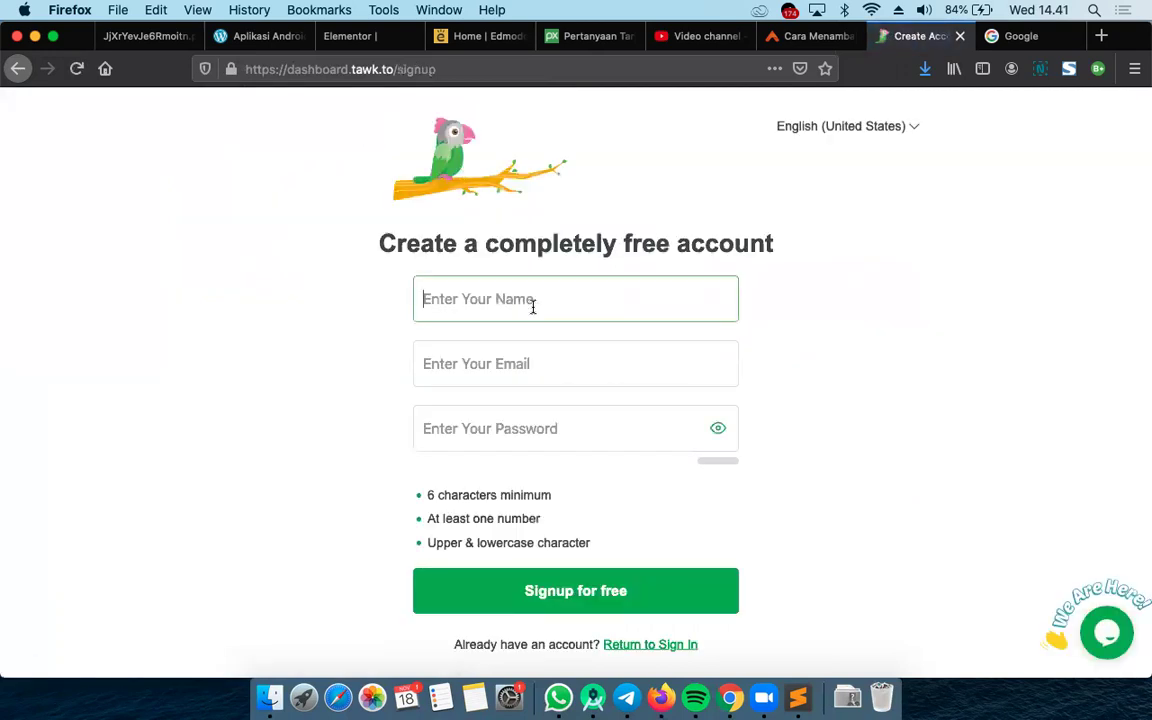
text(Star)
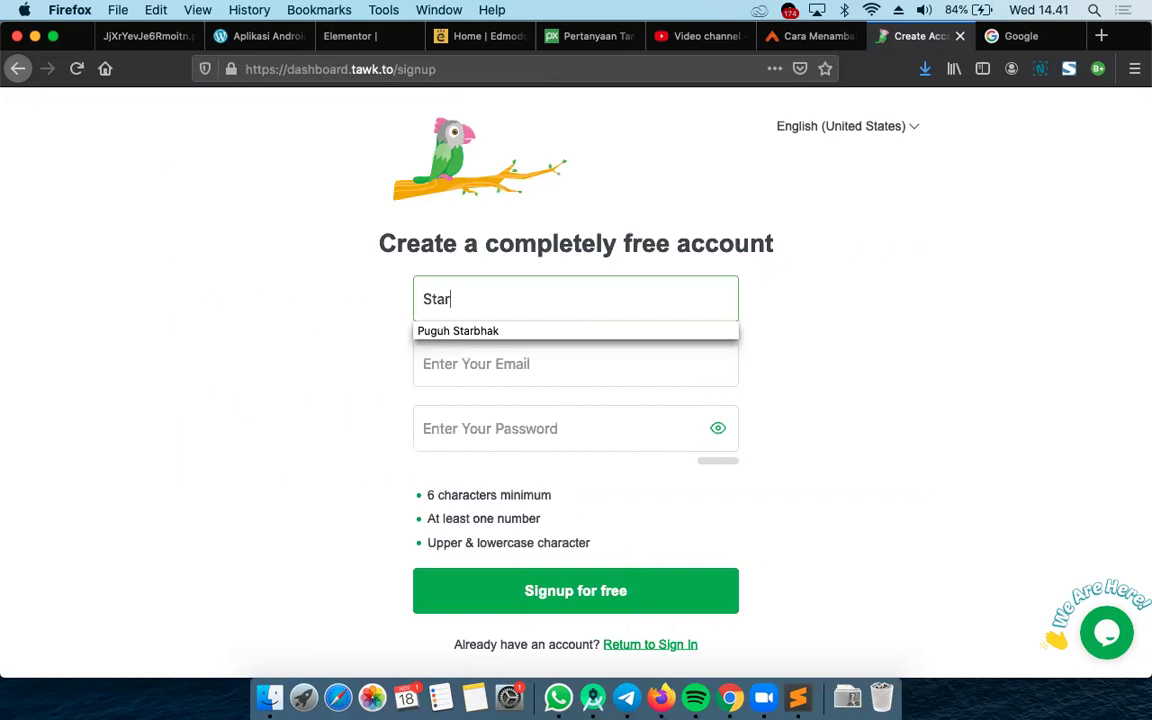
text(bhak)
click(540, 367)
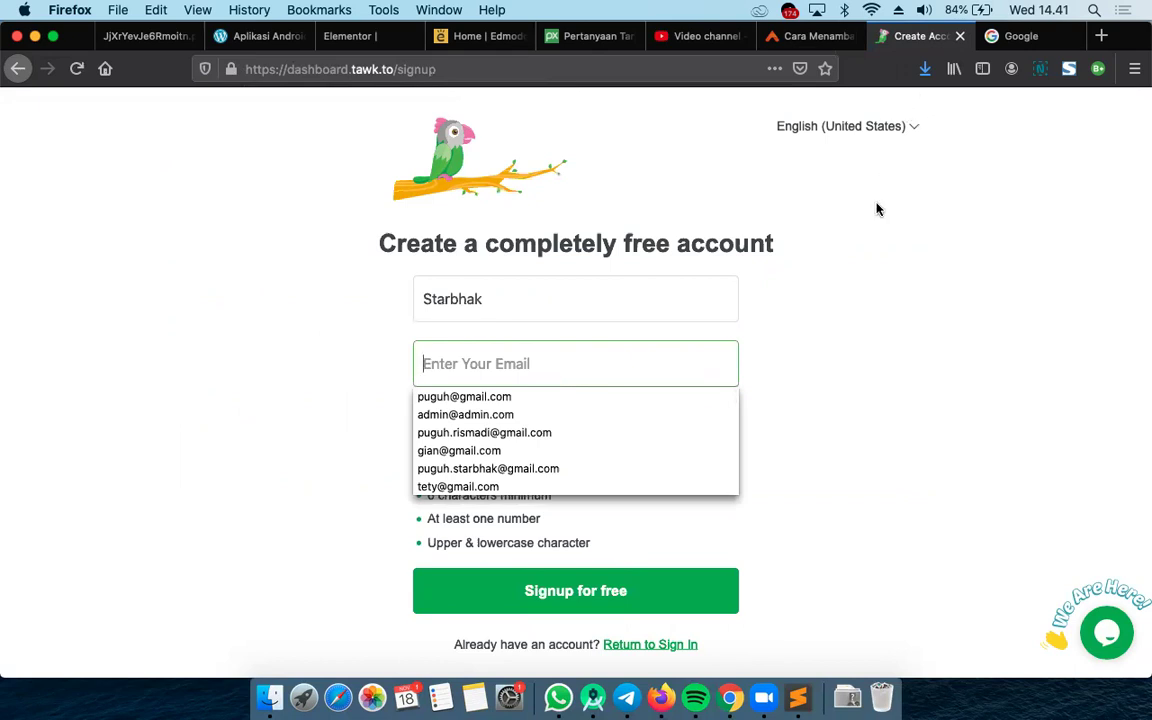
Switch back to the Google tab through Mission Control
key(ctrl+Up)
click(862, 299)
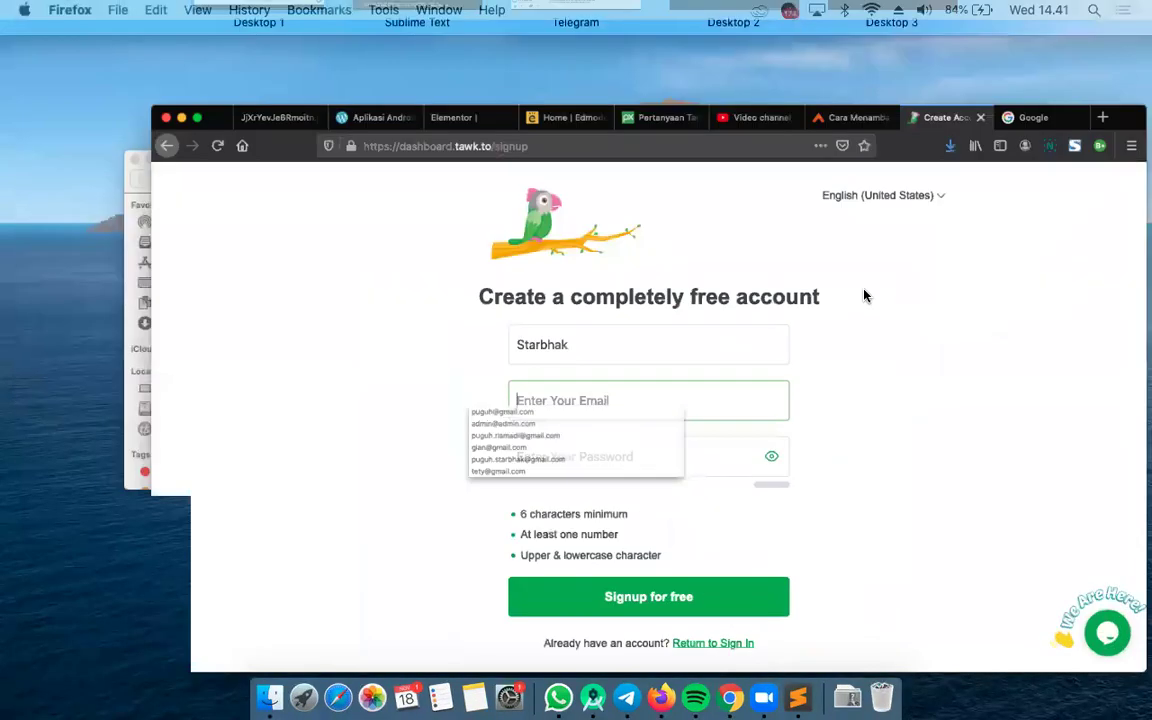
click(1020, 36)
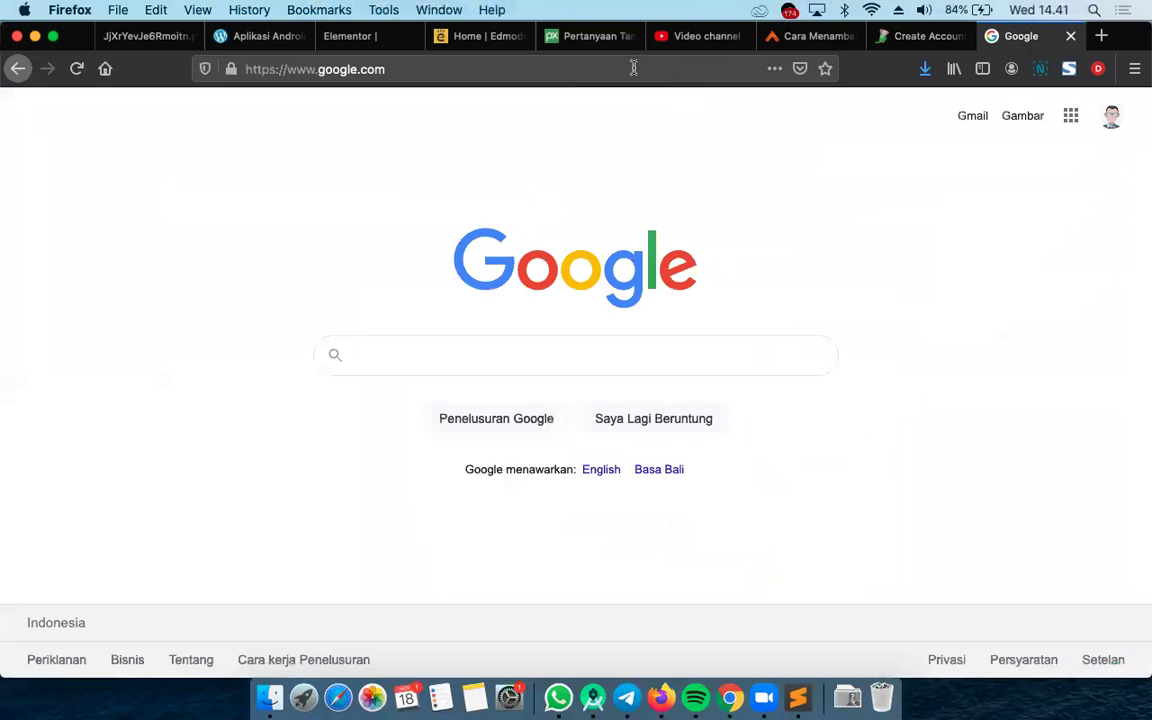
Search for 'hotmail' and open the Hotmail - Outlook.com result
click(633, 68)
text(hotmail)
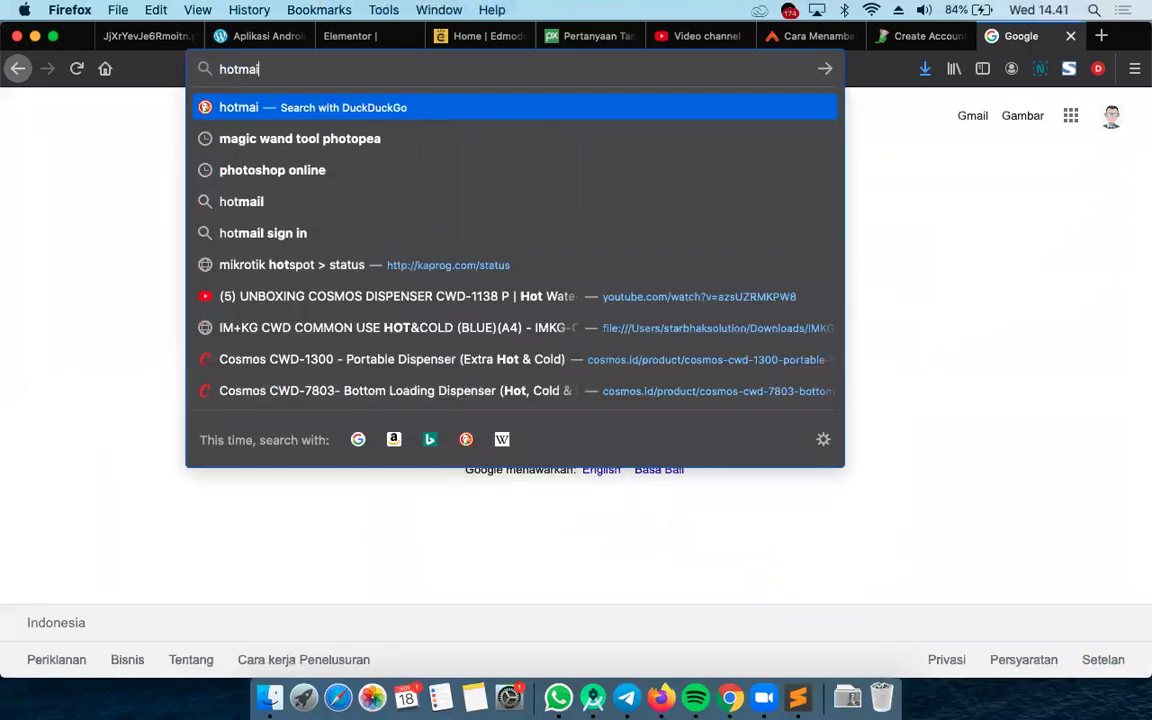
key(Return)
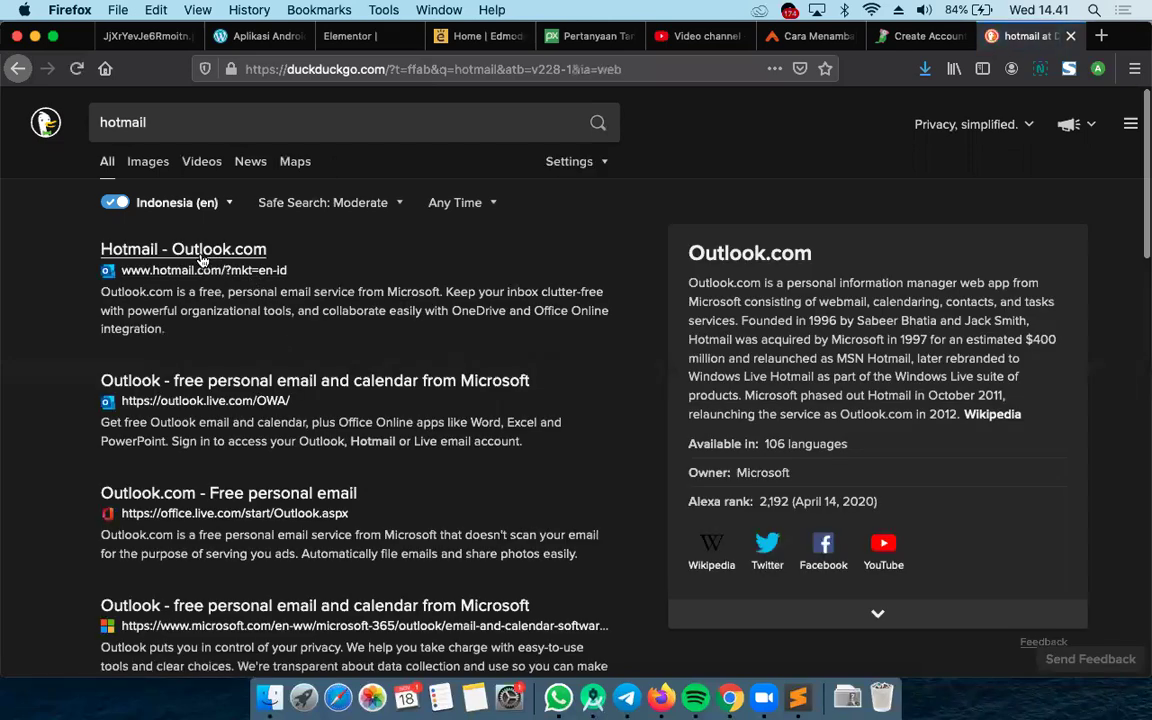
click(202, 258)
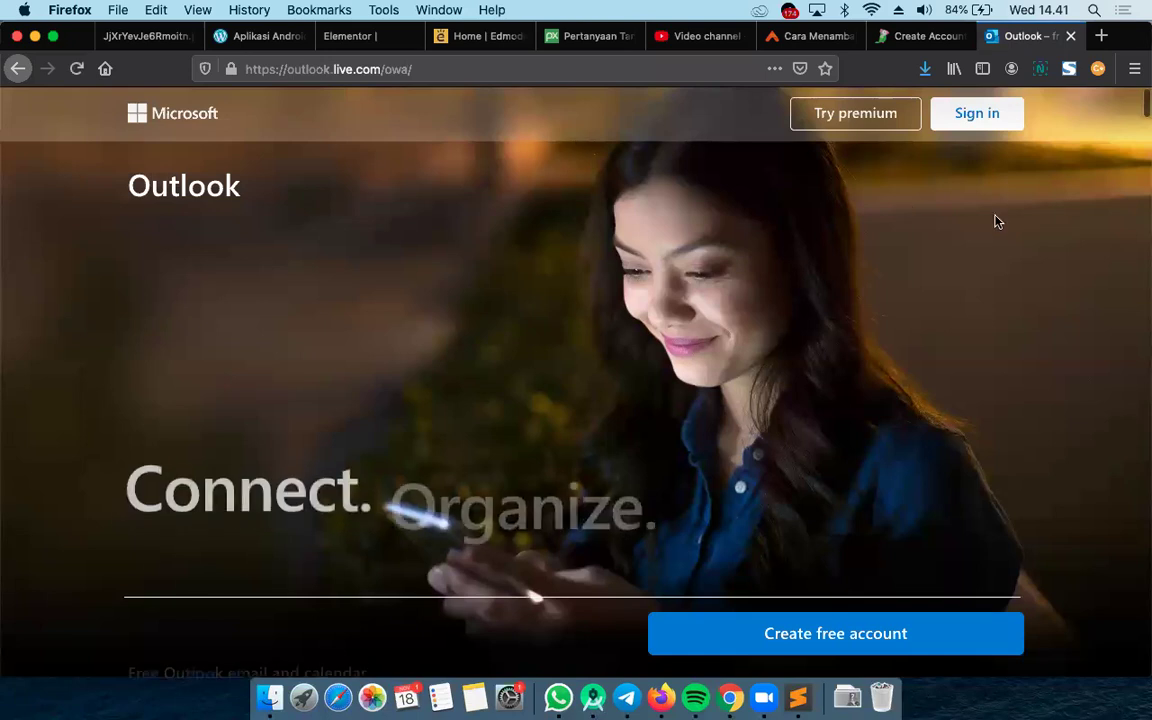
Sign in to the Outlook mailbox, retyping the password after a failed attempt
click(985, 116)
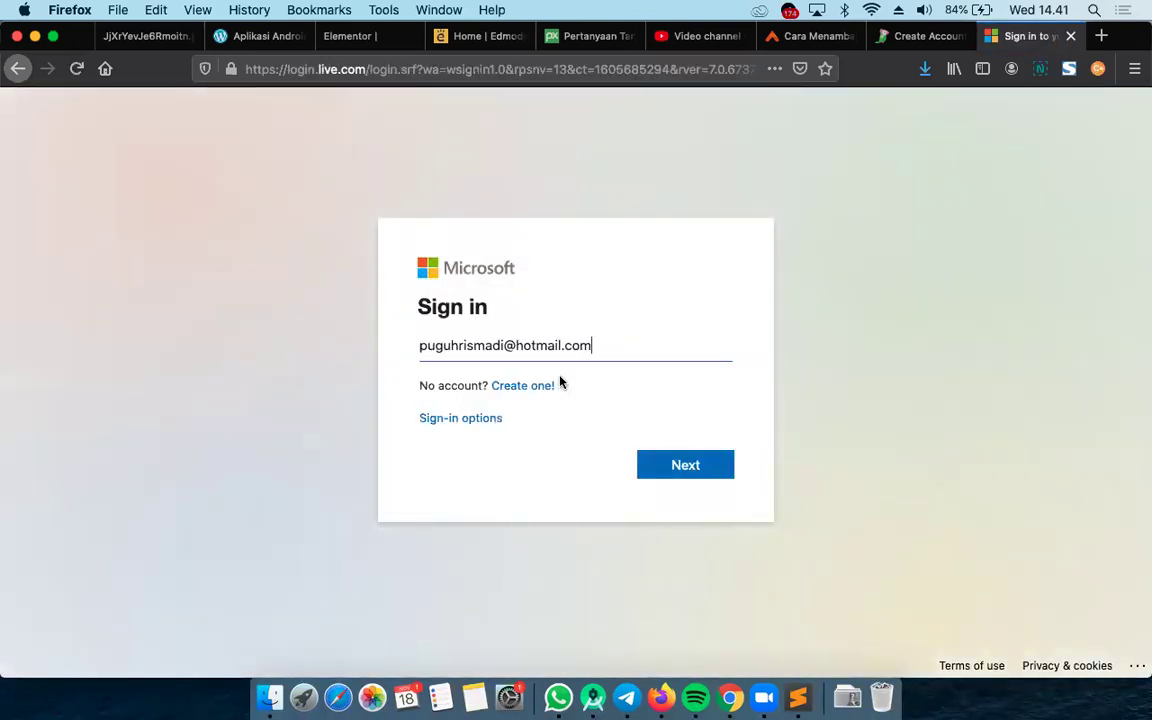
click(708, 467)
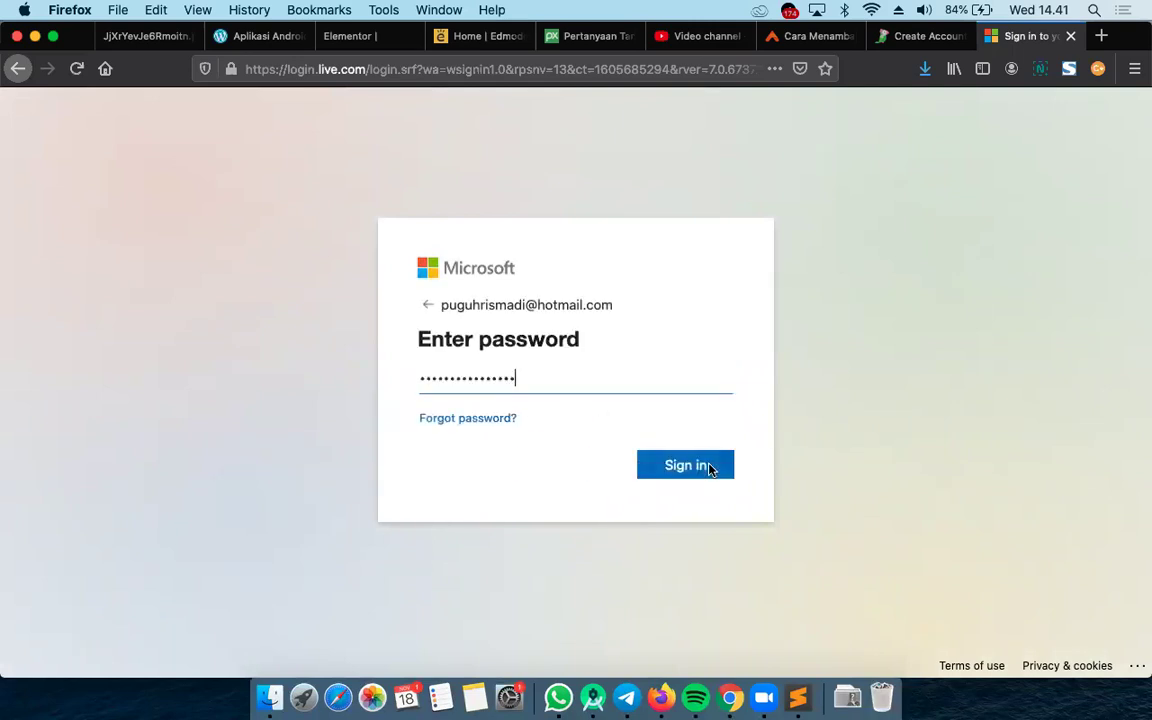
click(708, 466)
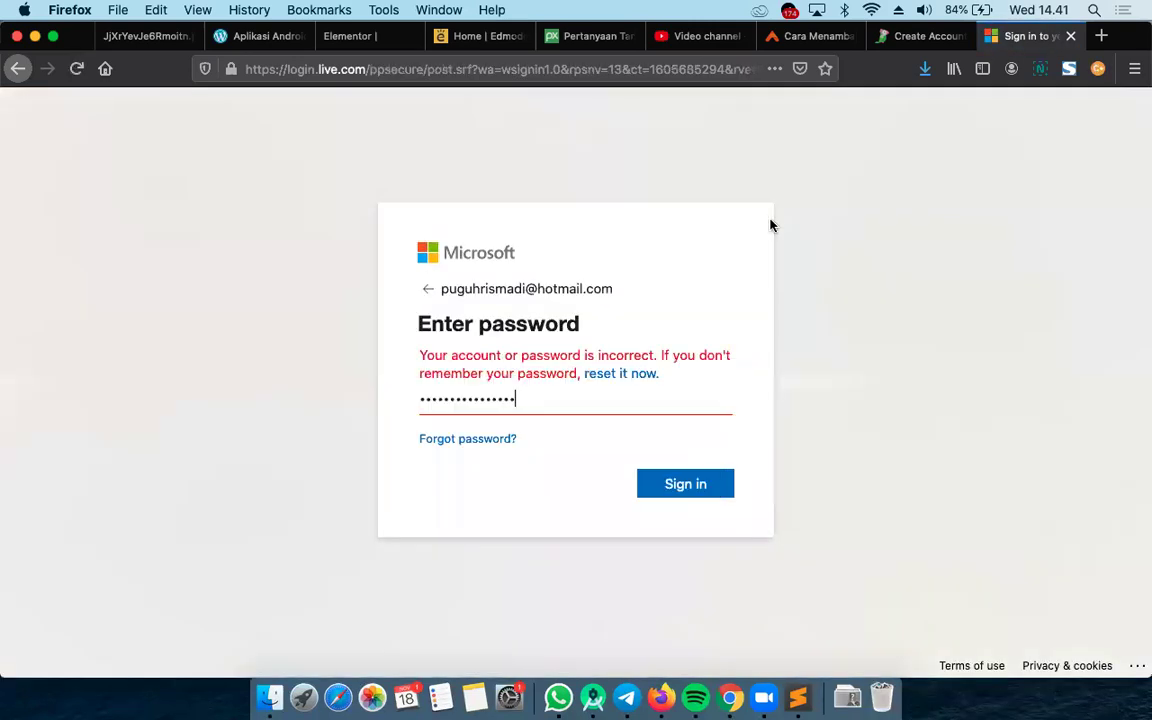
click(700, 481)
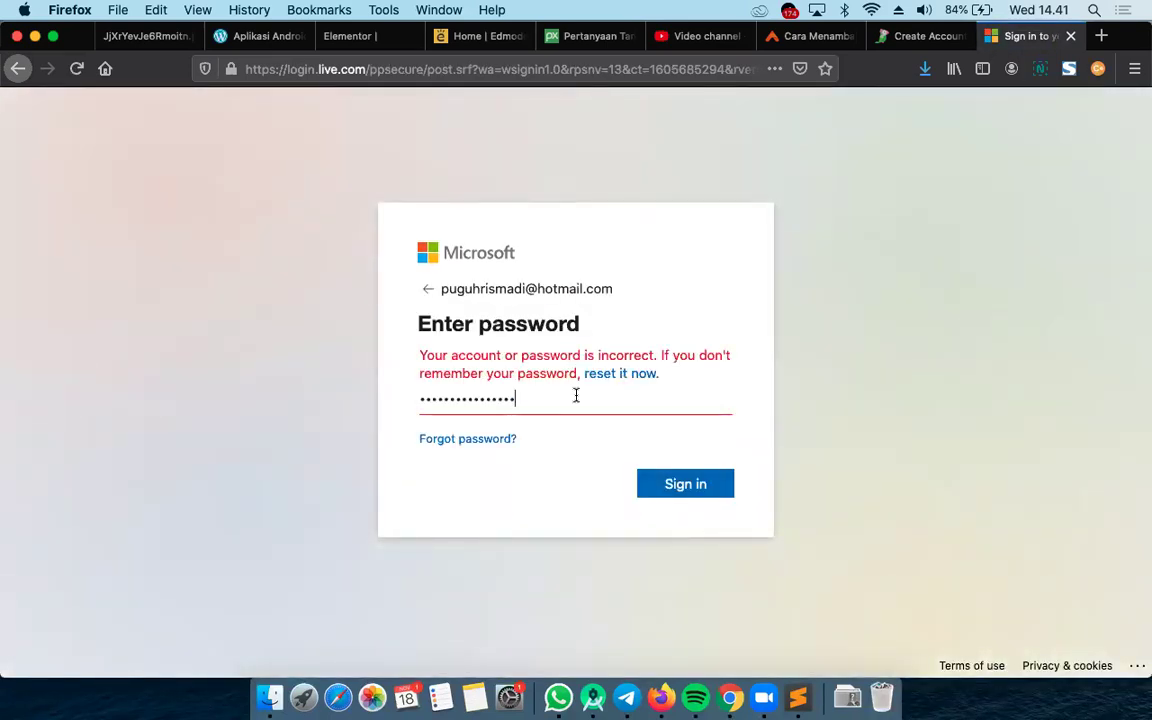
key(super+a)
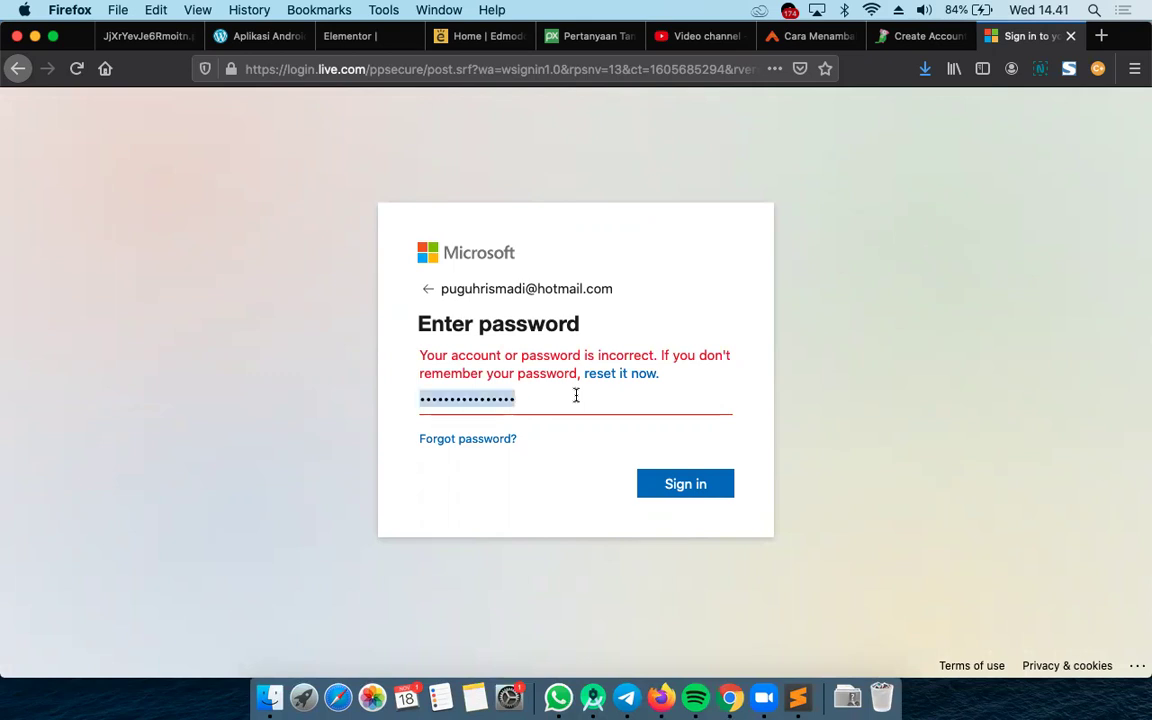
text(•)
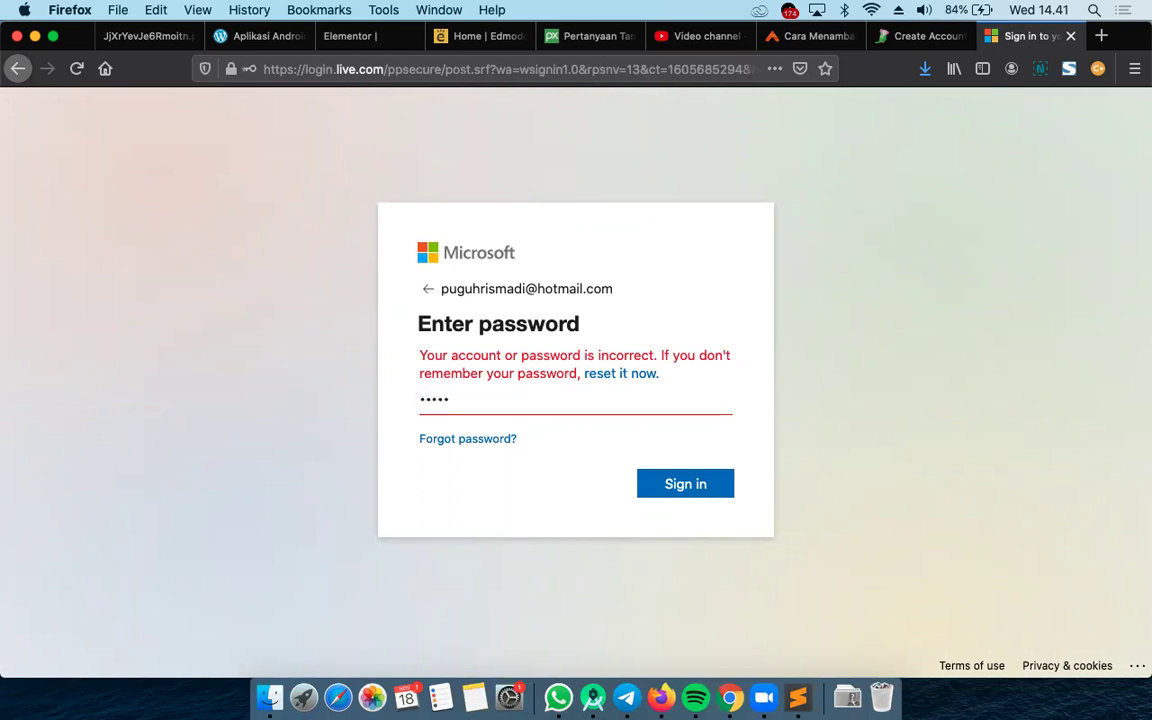
text(••••••••)
click(717, 483)
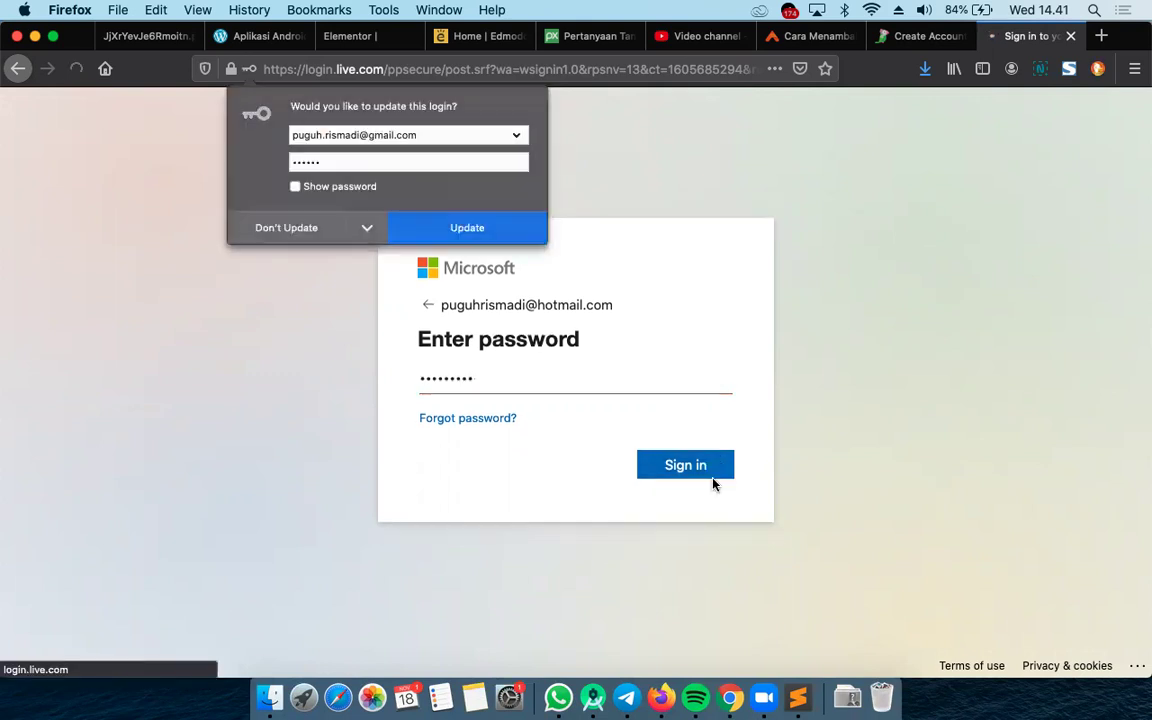
key(Escape)
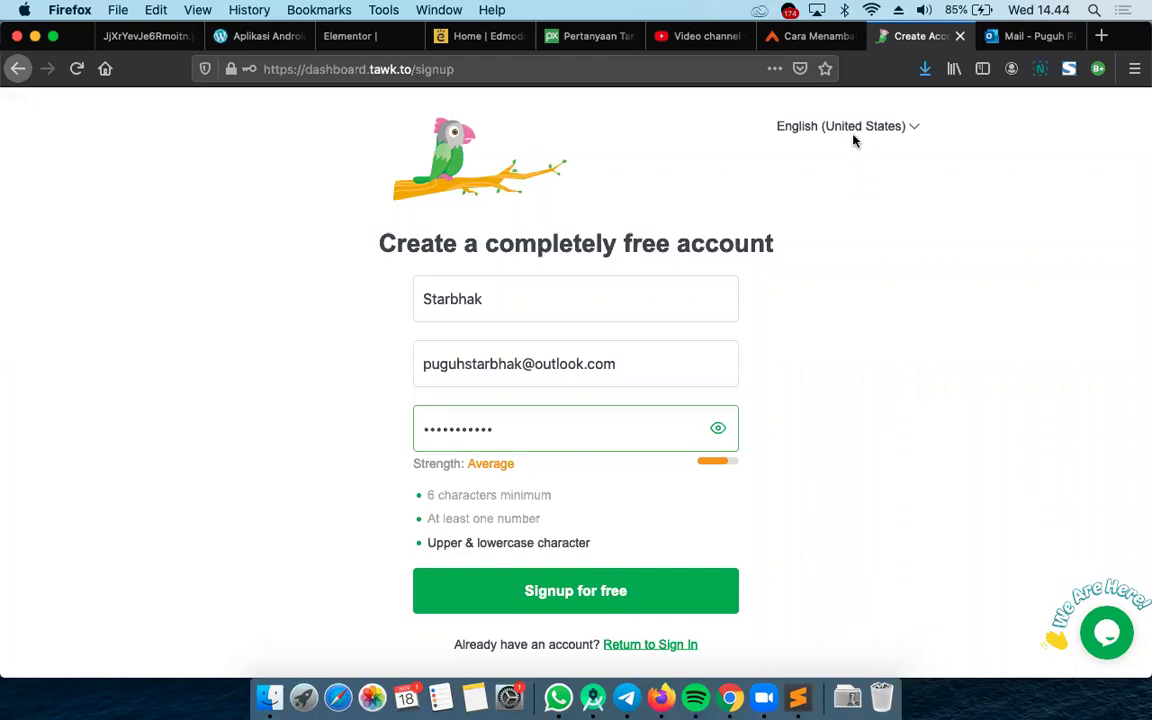
Submit the tawk.to signup and save the new login in Firefox
click(246, 206)
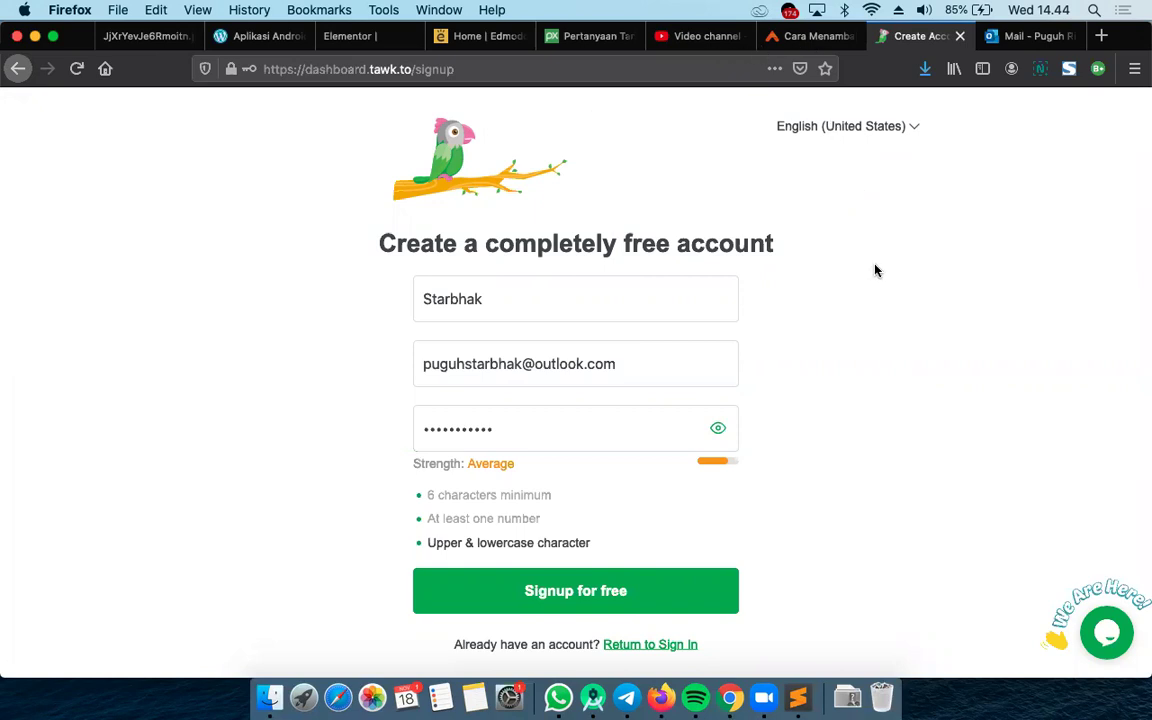
click(583, 592)
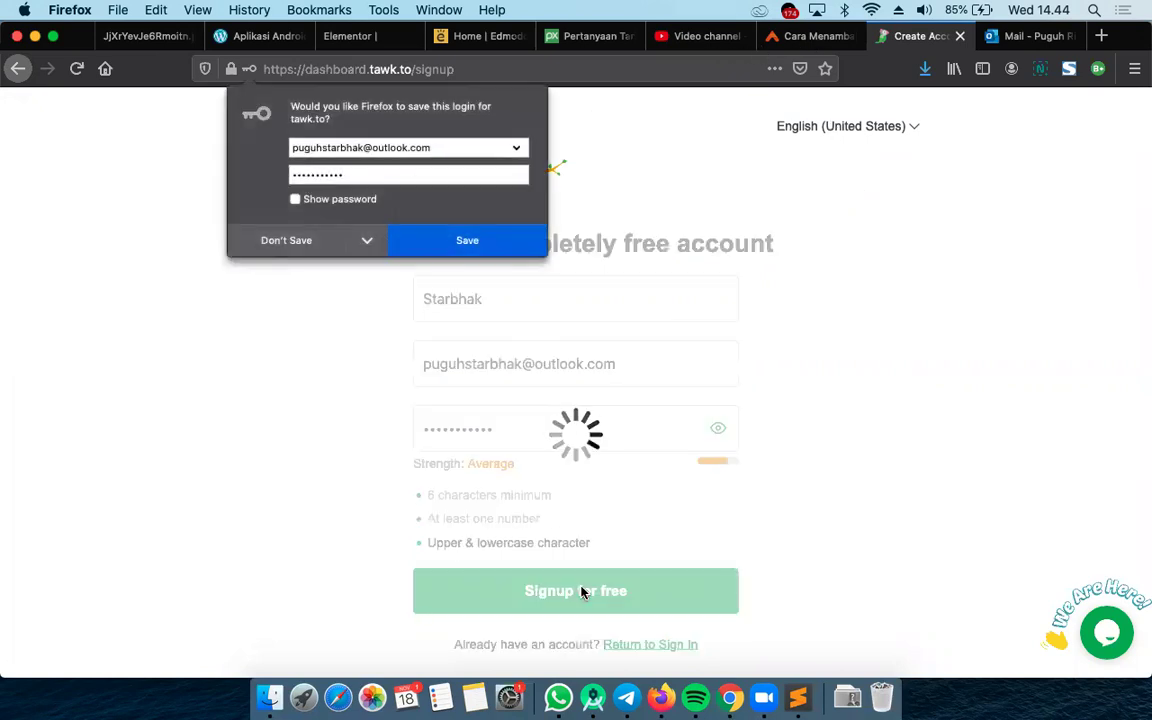
click(444, 251)
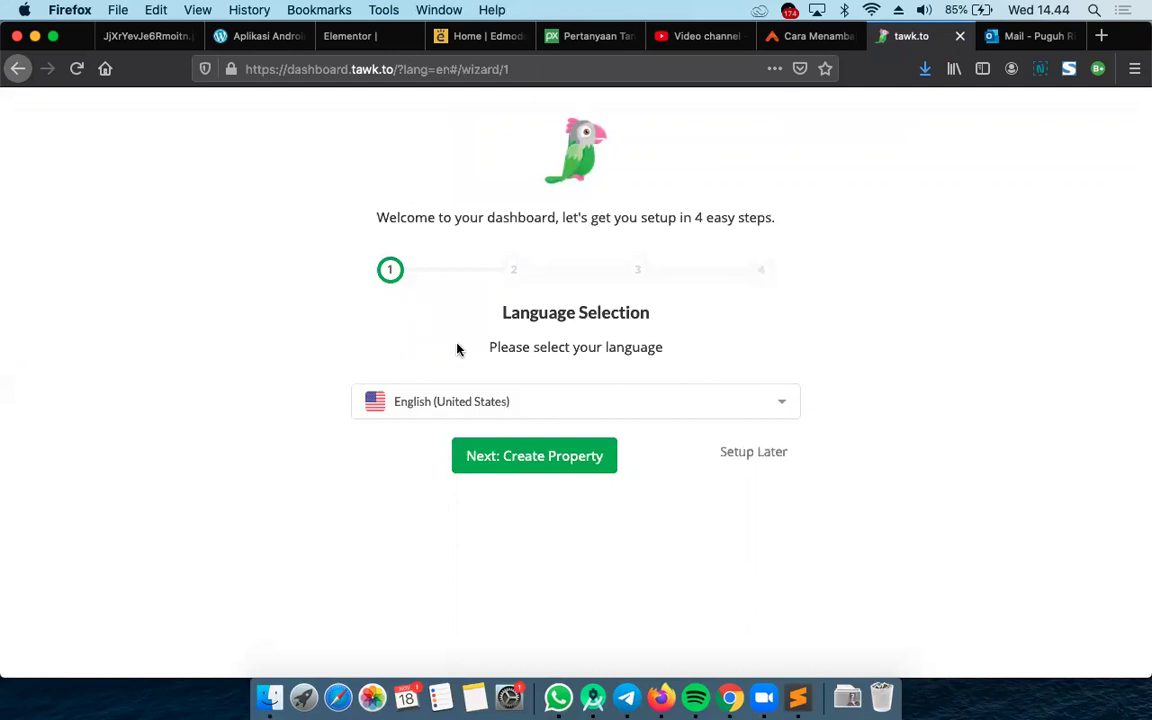
Set the dashboard language to Bahasa Indonesia by filtering the list with 'in'
click(503, 404)
click(455, 139)
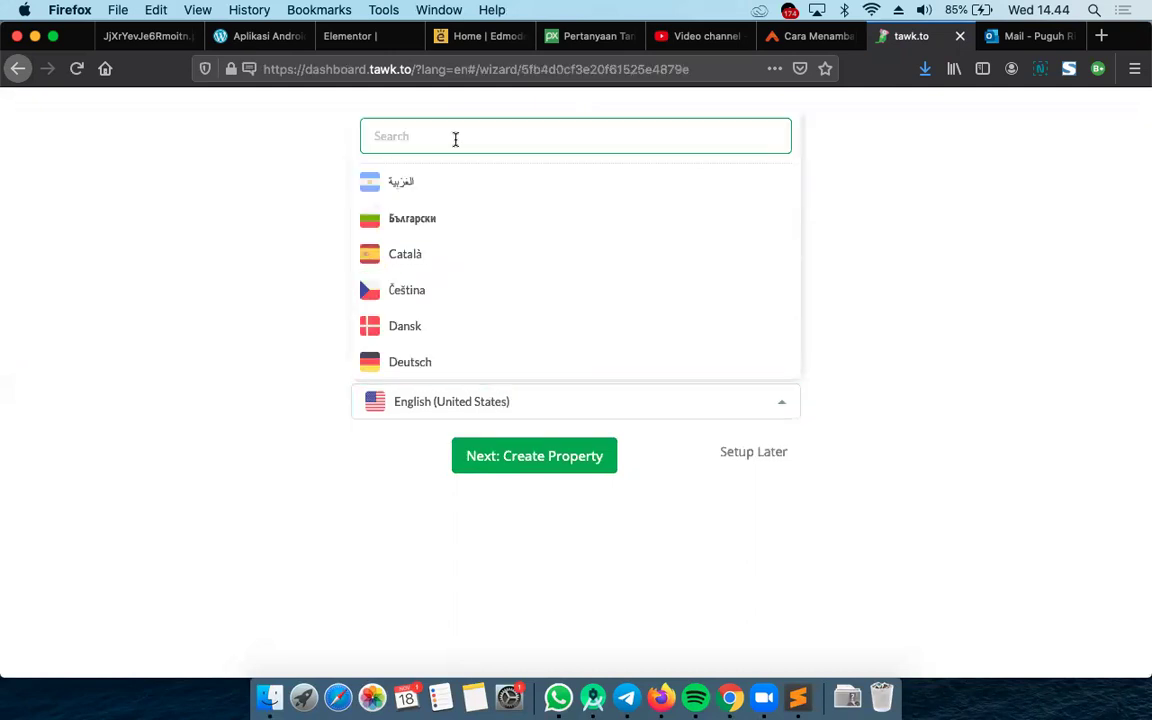
text(in)
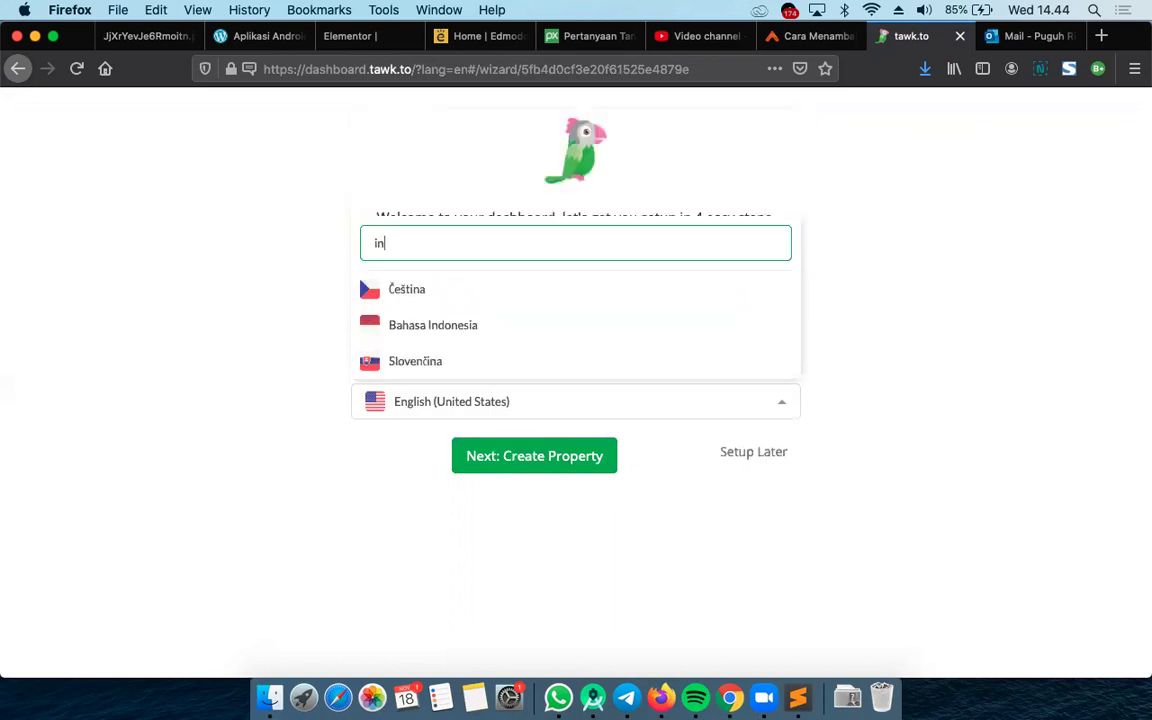
key(Escape)
click(442, 404)
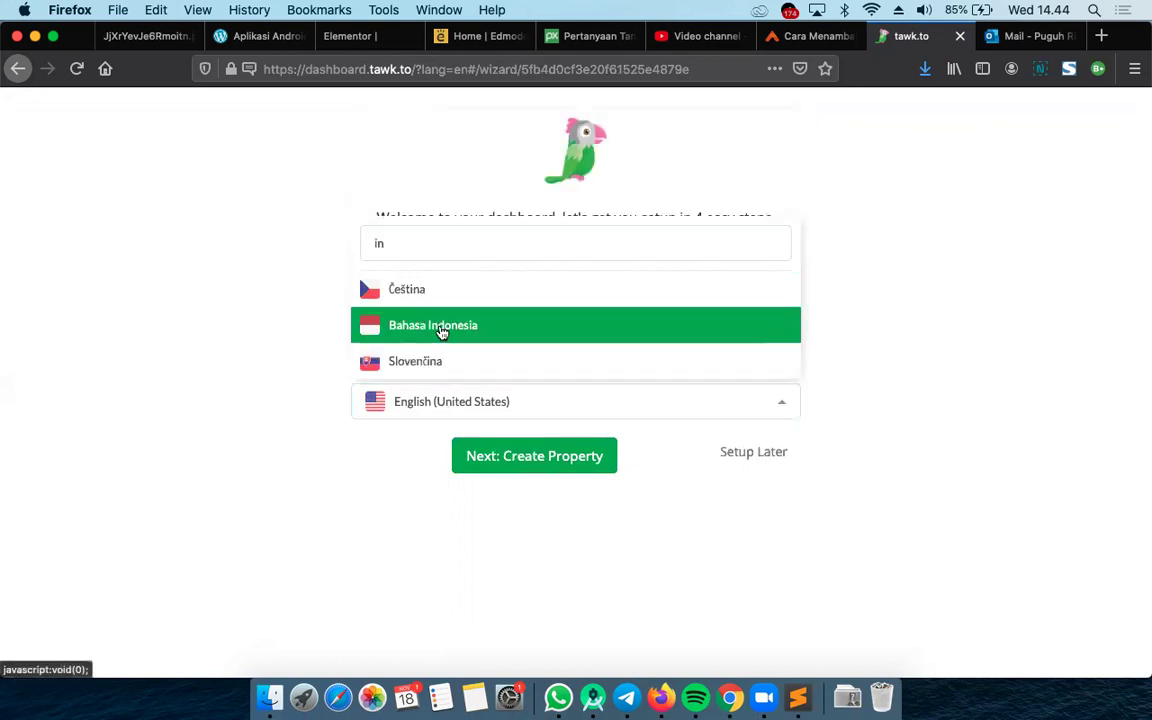
click(440, 326)
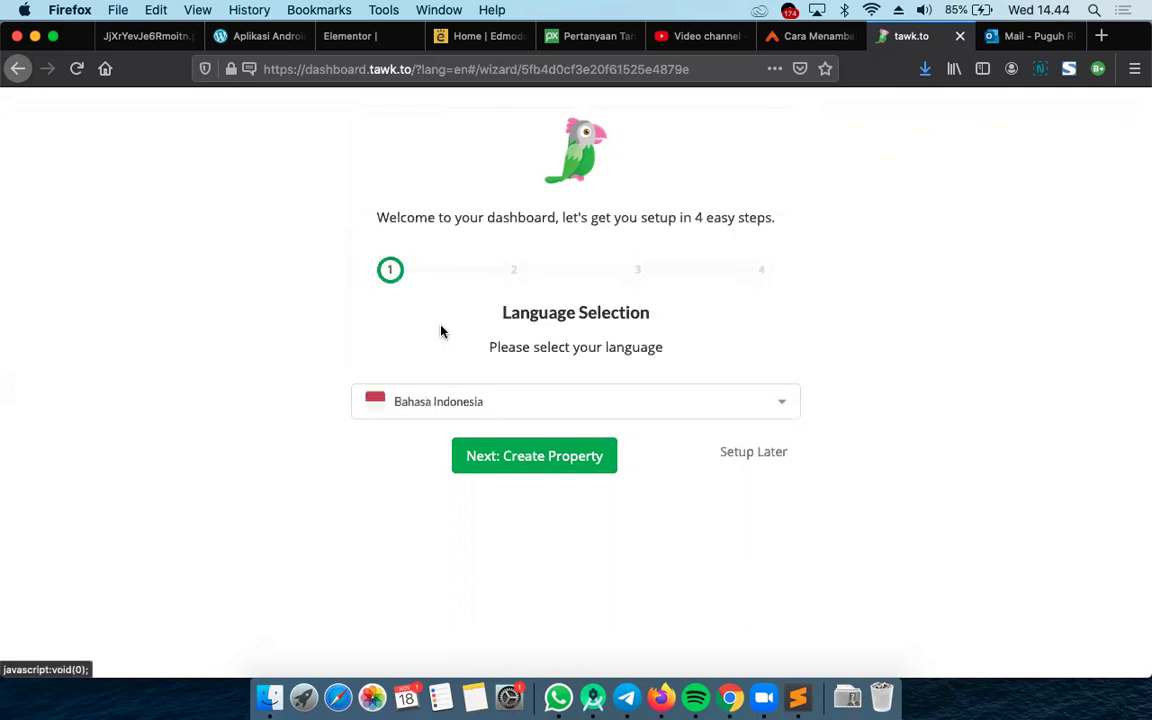
Advance to the property details step, allow notifications, and begin the property name
click(536, 461)
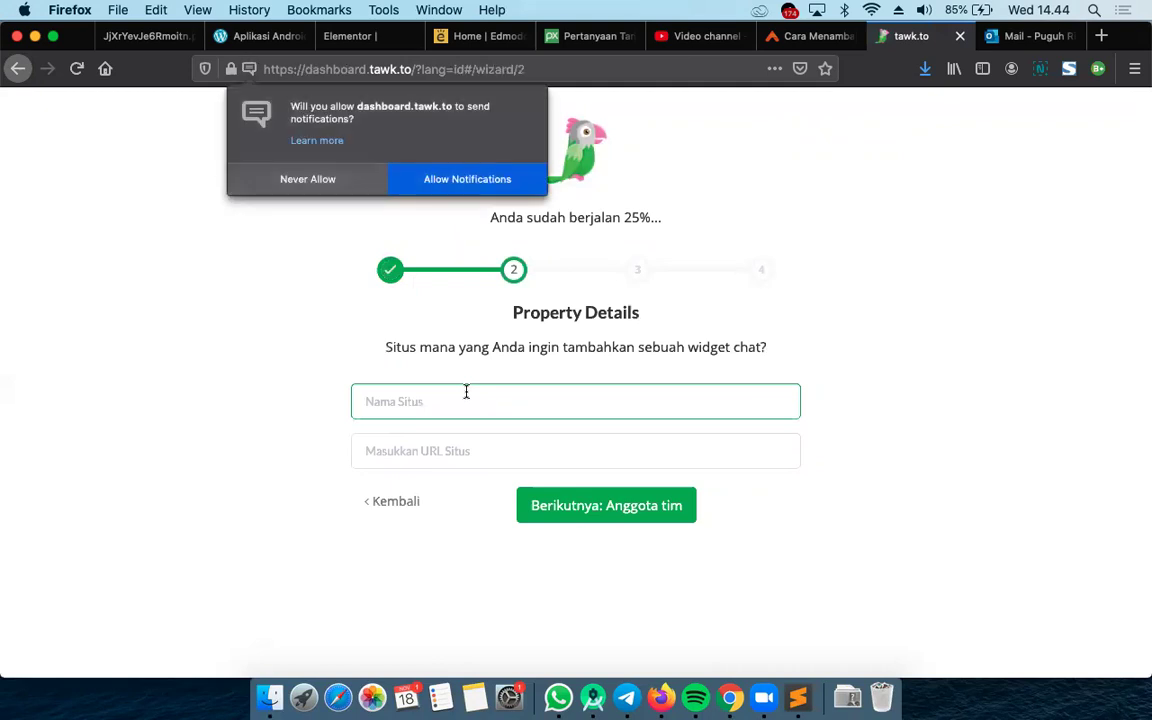
click(437, 181)
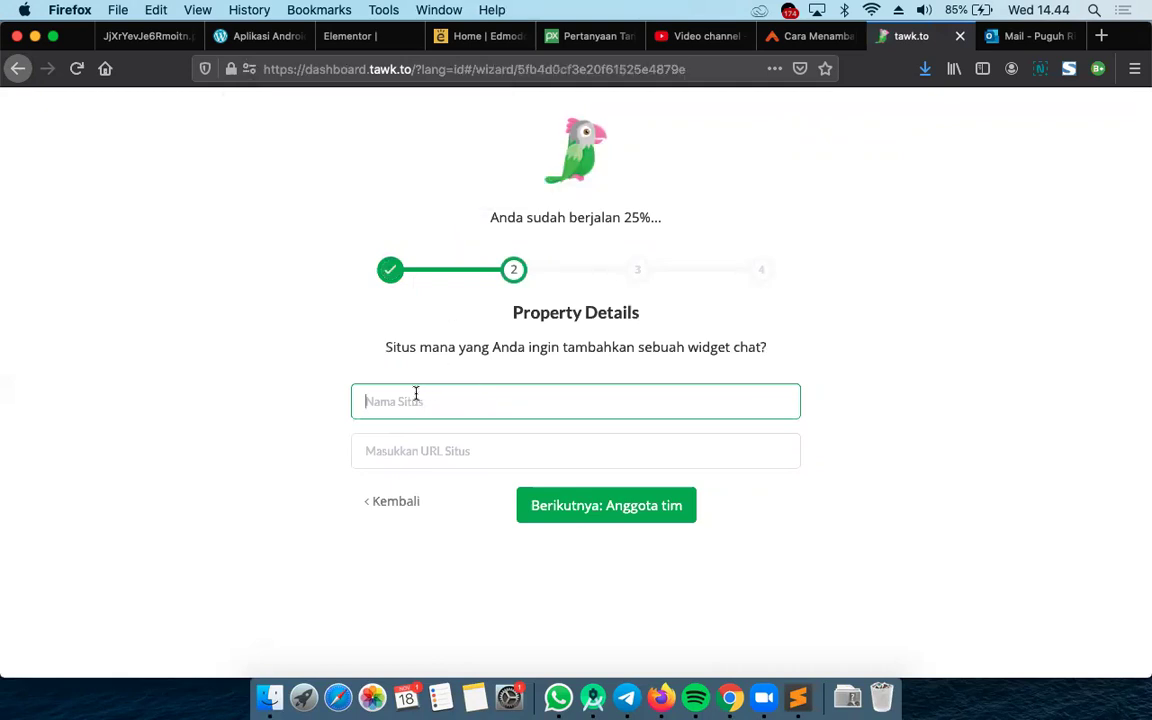
text(Starbhak Store)
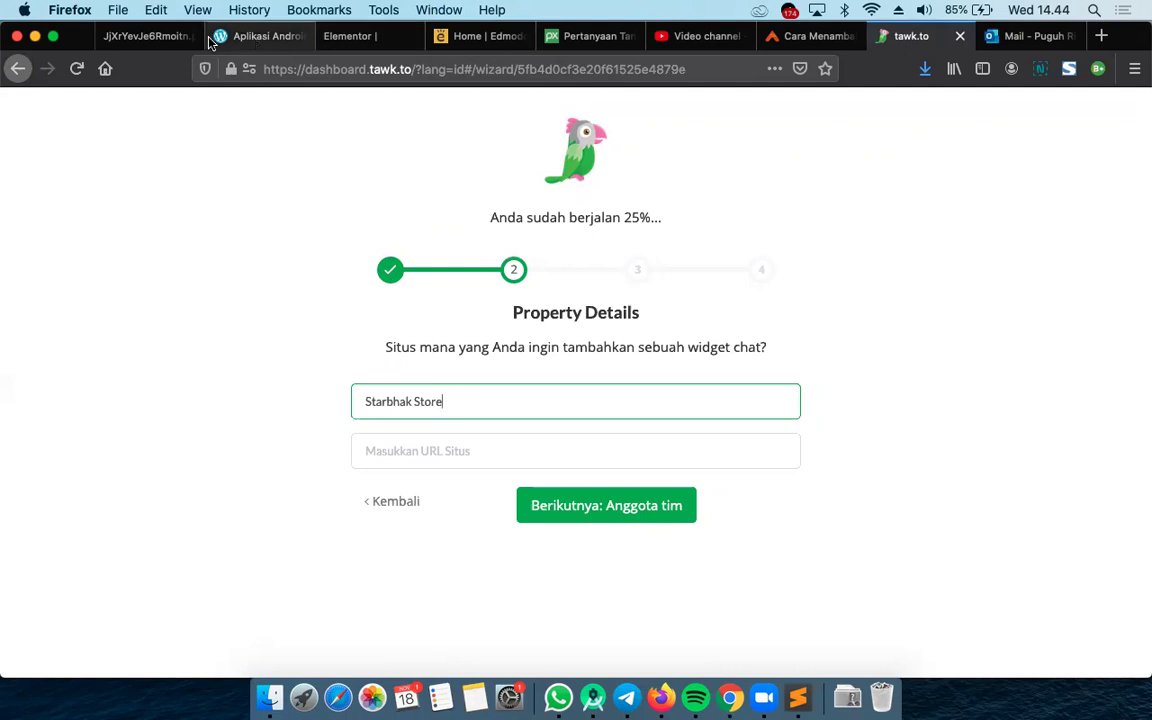
Load starbhak.store in a new tab and copy its web address
click(276, 38)
click(349, 37)
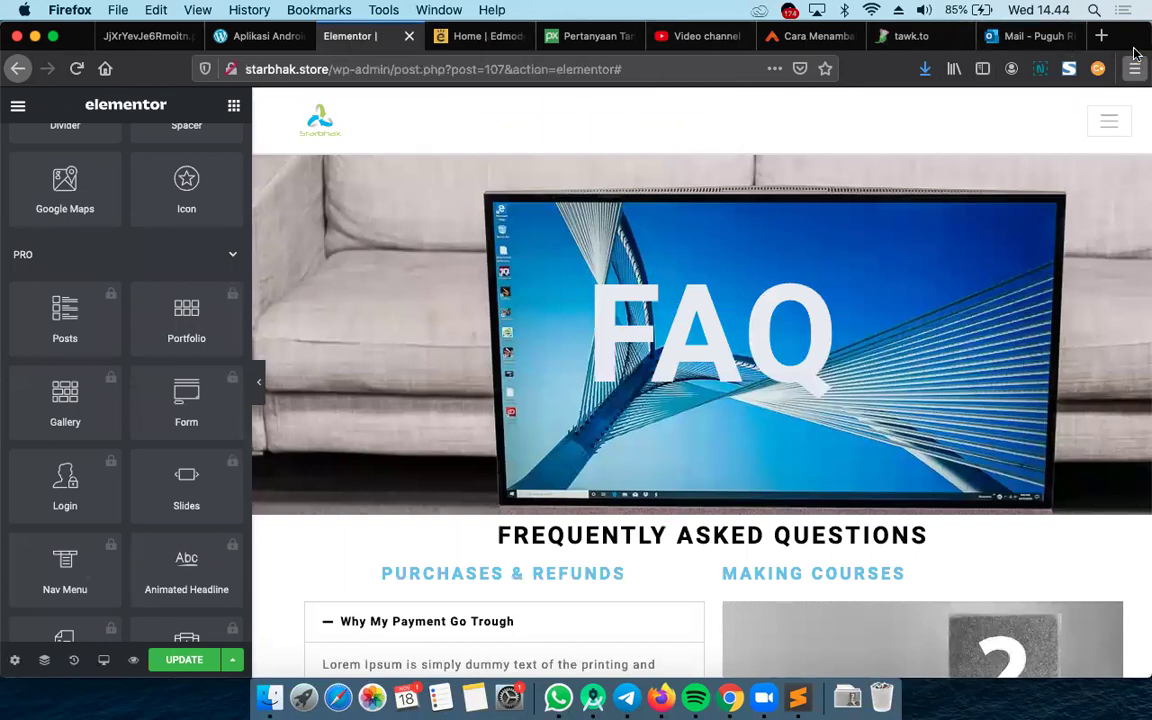
click(1103, 37)
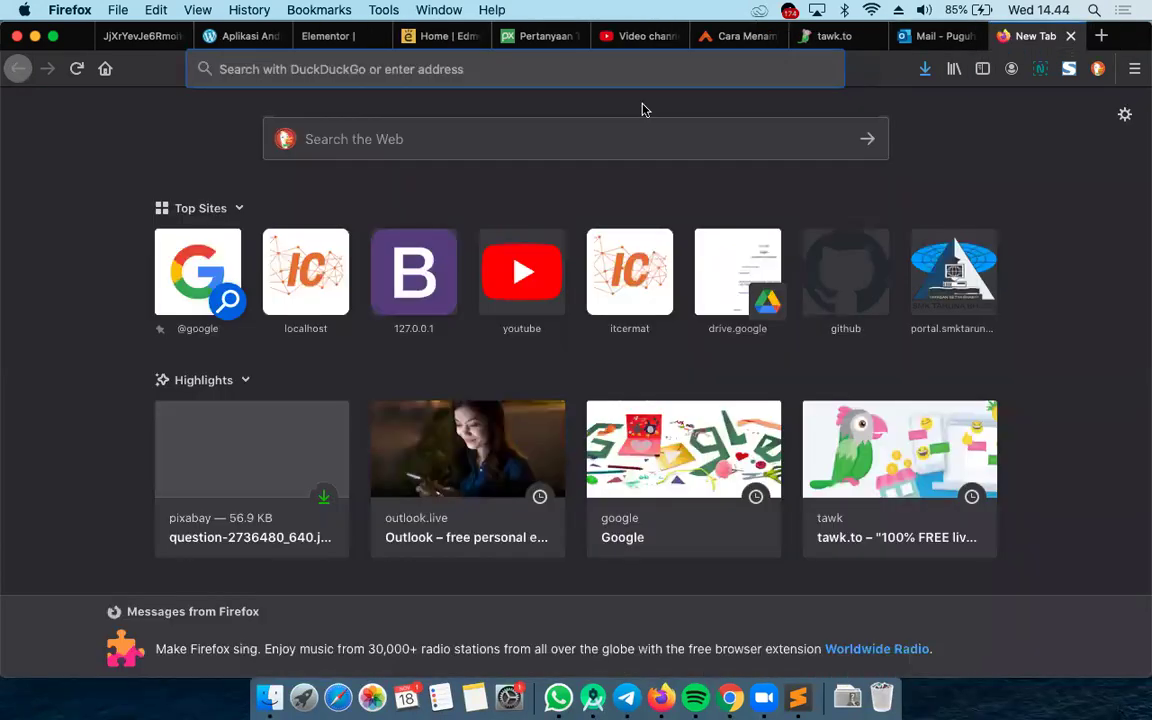
text(starbhak.store)
key(Return)
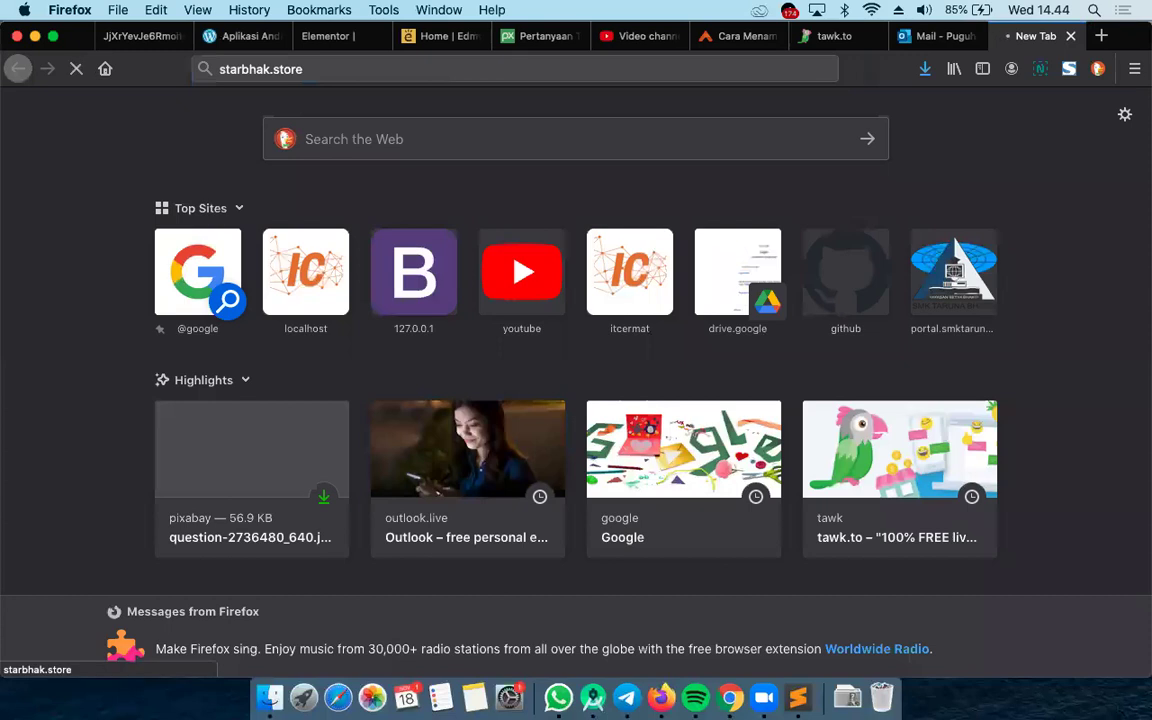
click(351, 72)
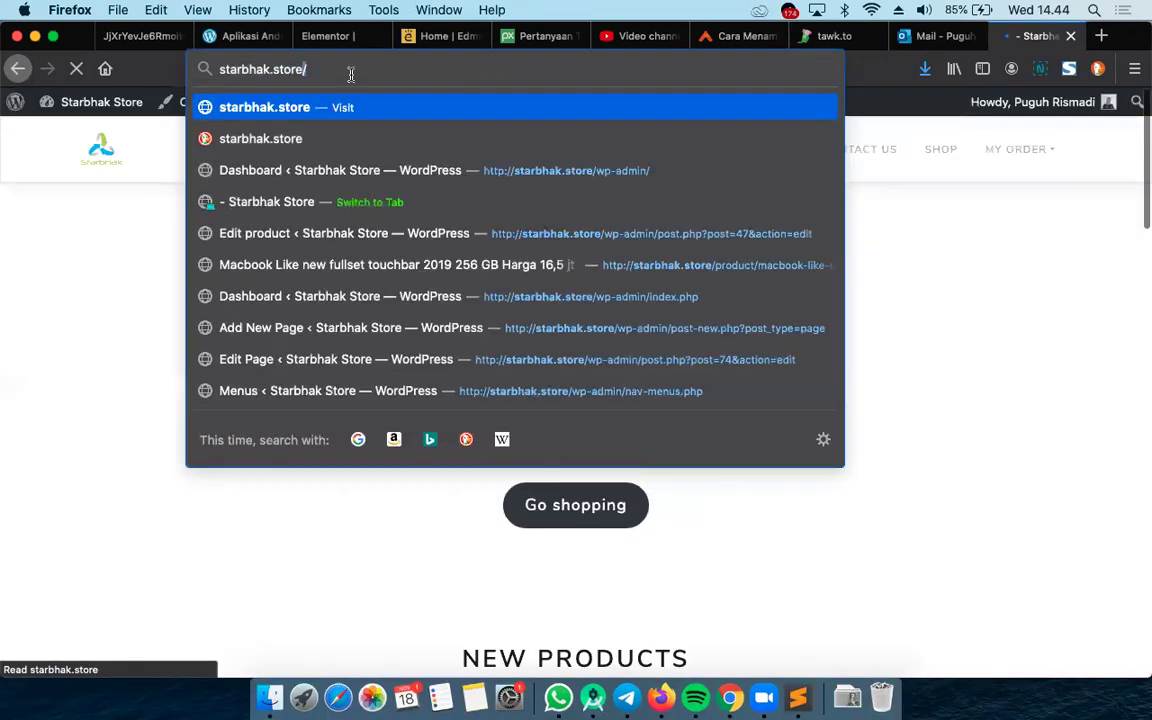
key(super+a)
key(super+c)
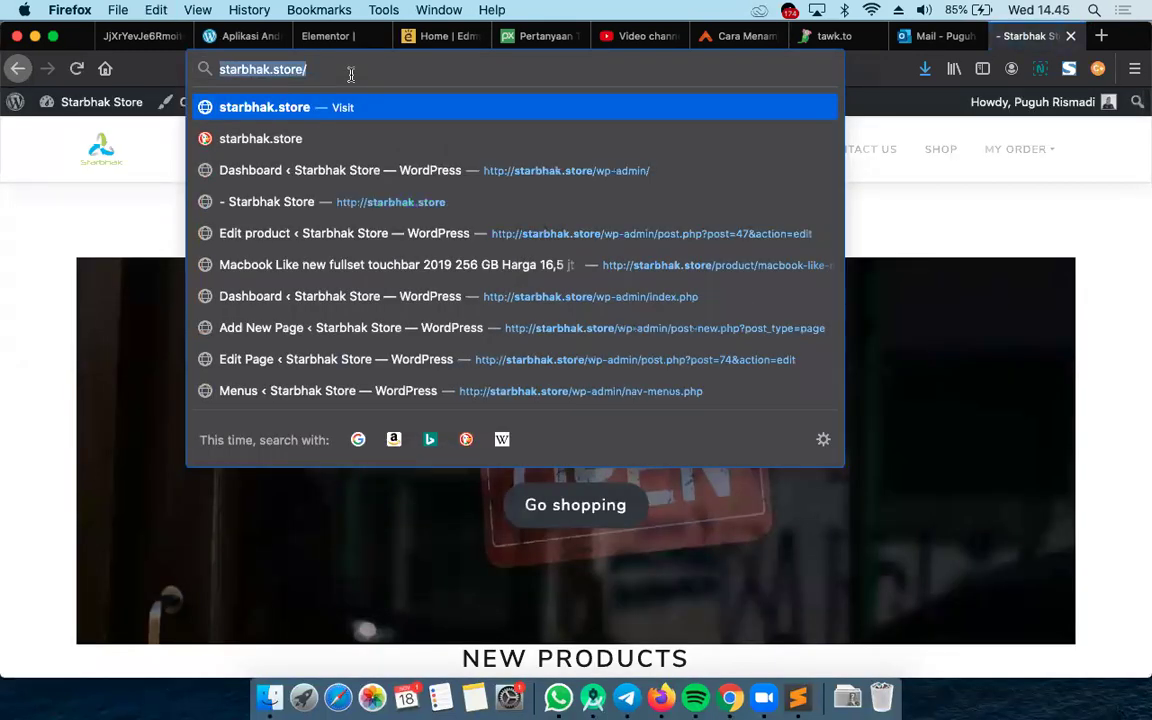
Paste starbhak.store/ as the site URL and continue to 'Berikutnya: Anggota tim'
click(835, 36)
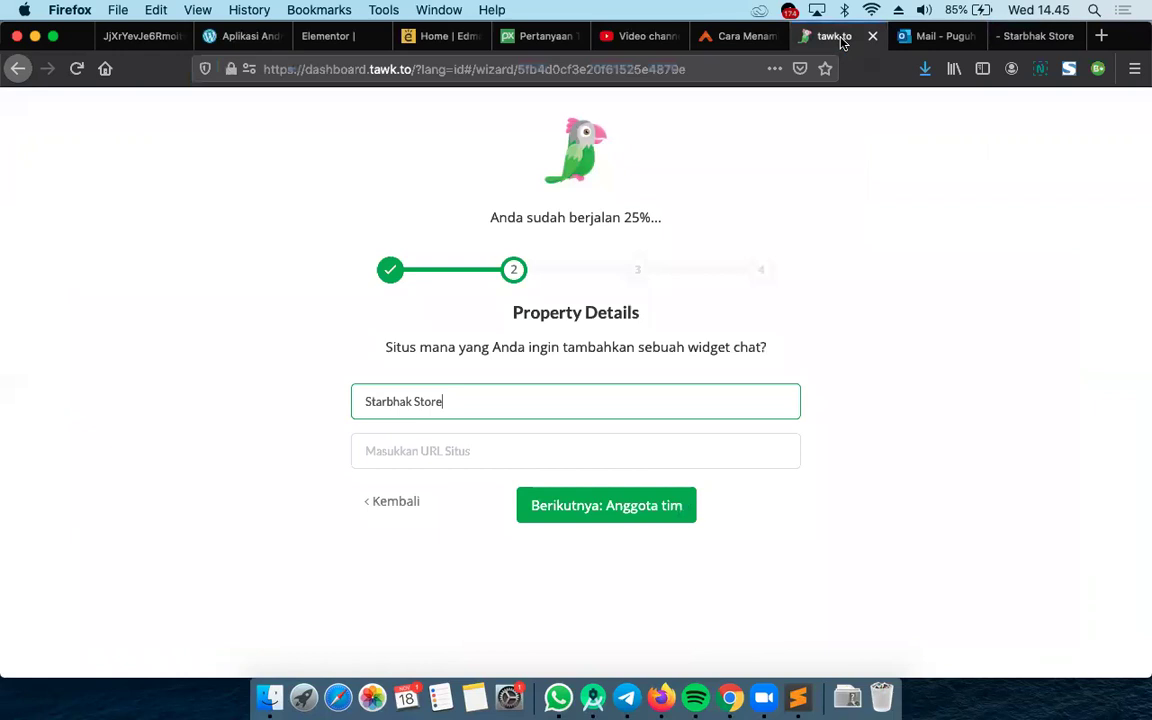
click(455, 447)
key(super+v)
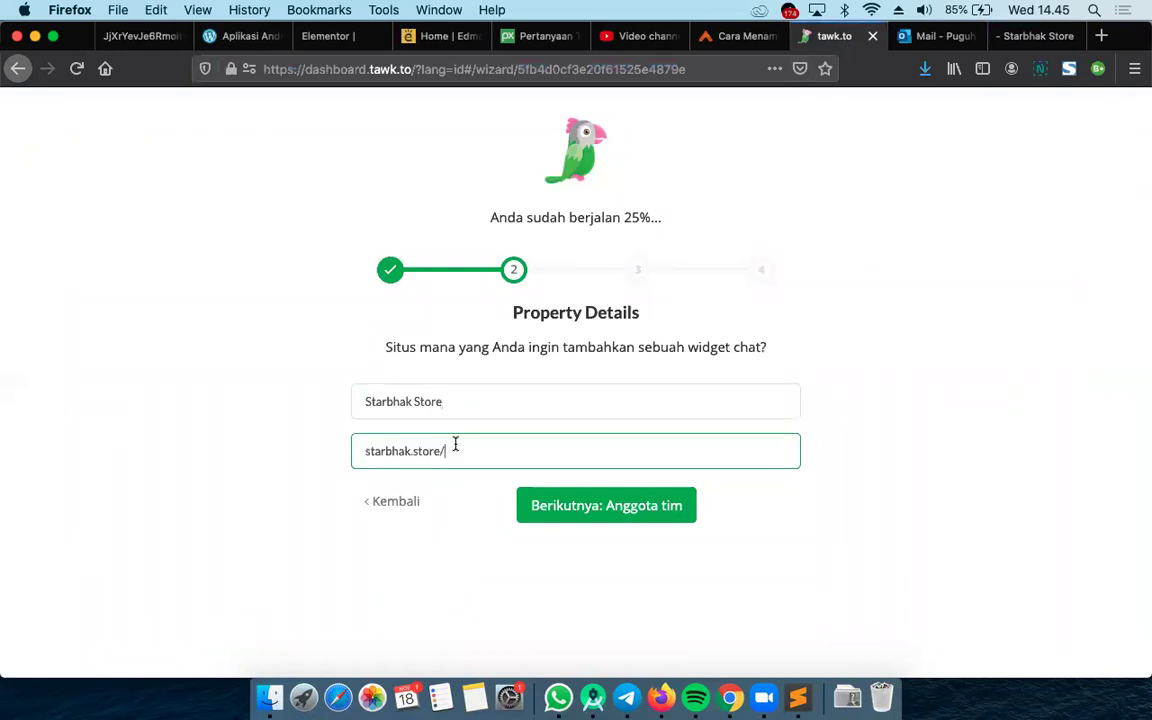
click(367, 452)
click(605, 514)
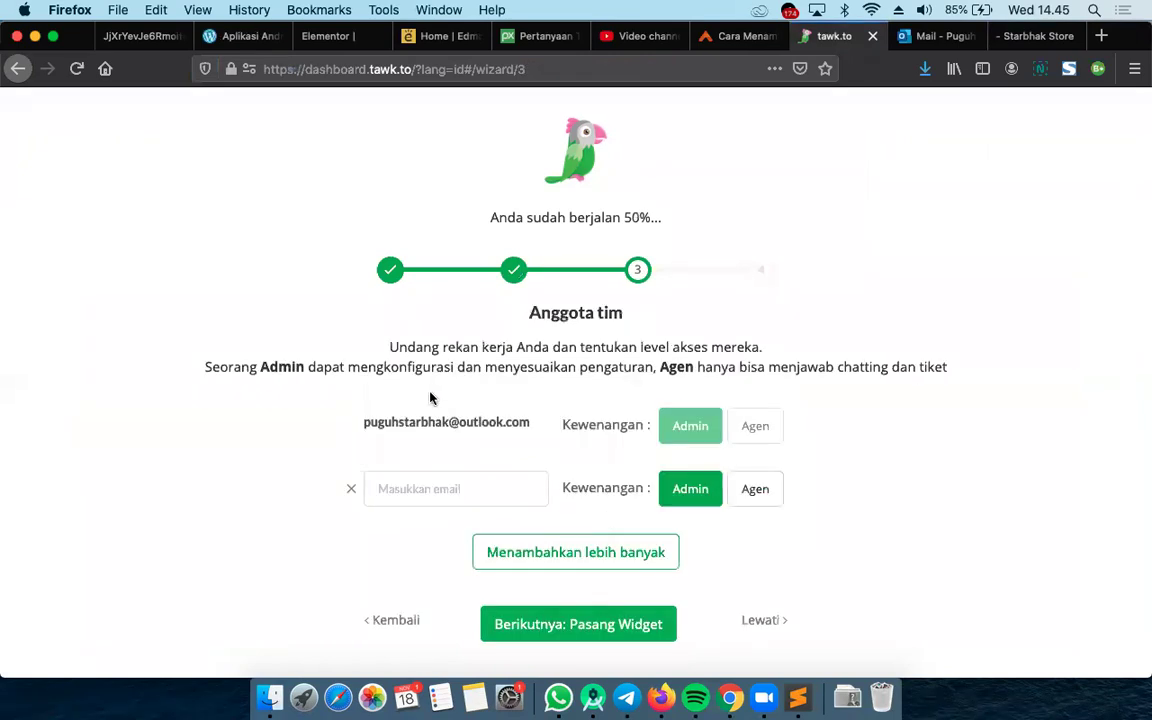
Advance to the Pasang Widget step and copy the widget code to the clipboard
scroll(409, 528, down, 1)
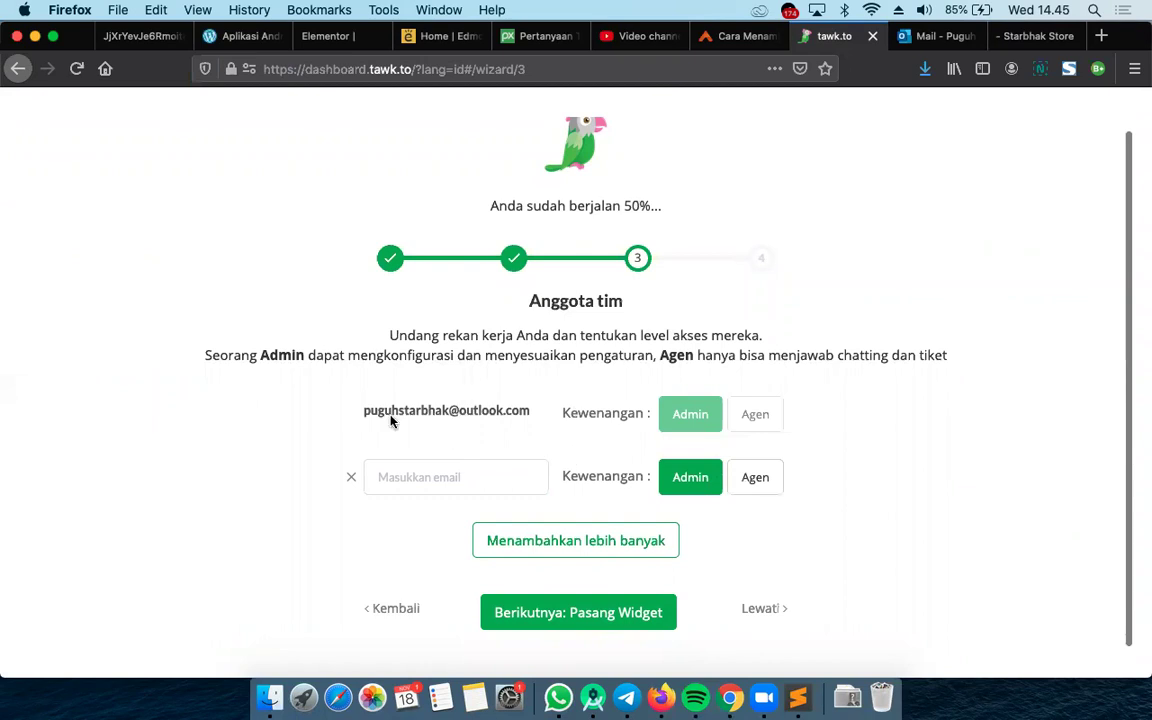
click(577, 613)
mouse_move(538, 450)
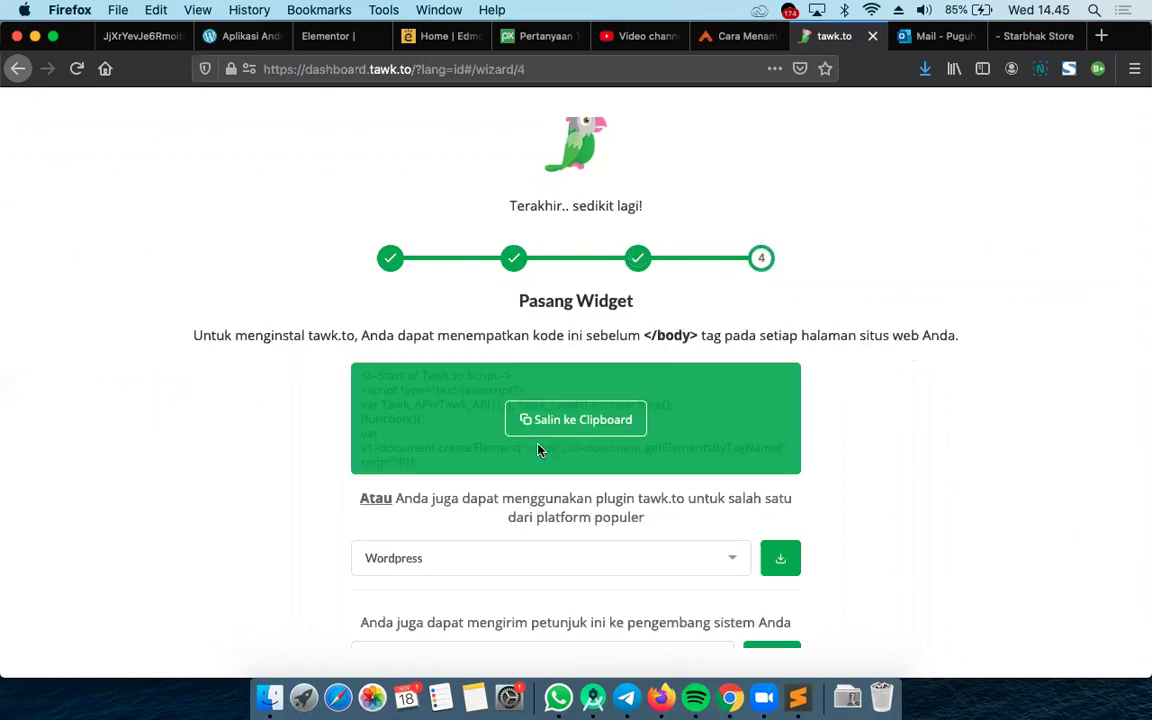
click(558, 420)
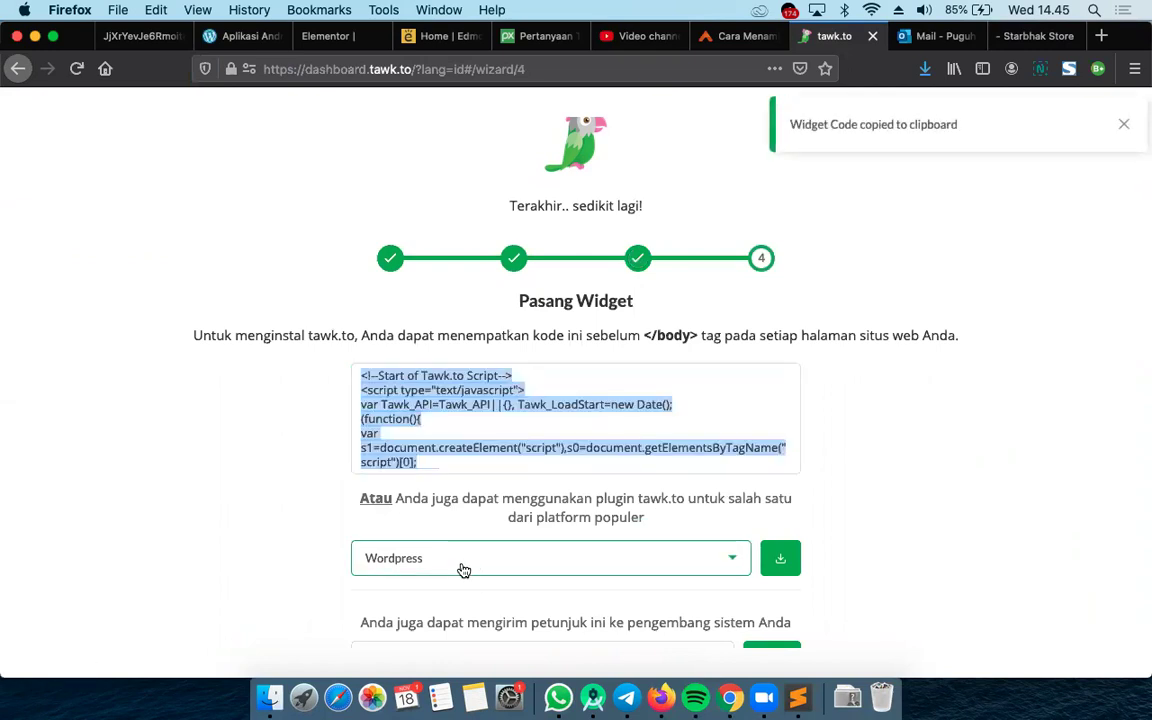
Enter the developer's e-mail address and send the install instructions with Kirim
scroll(500, 555, down, 3)
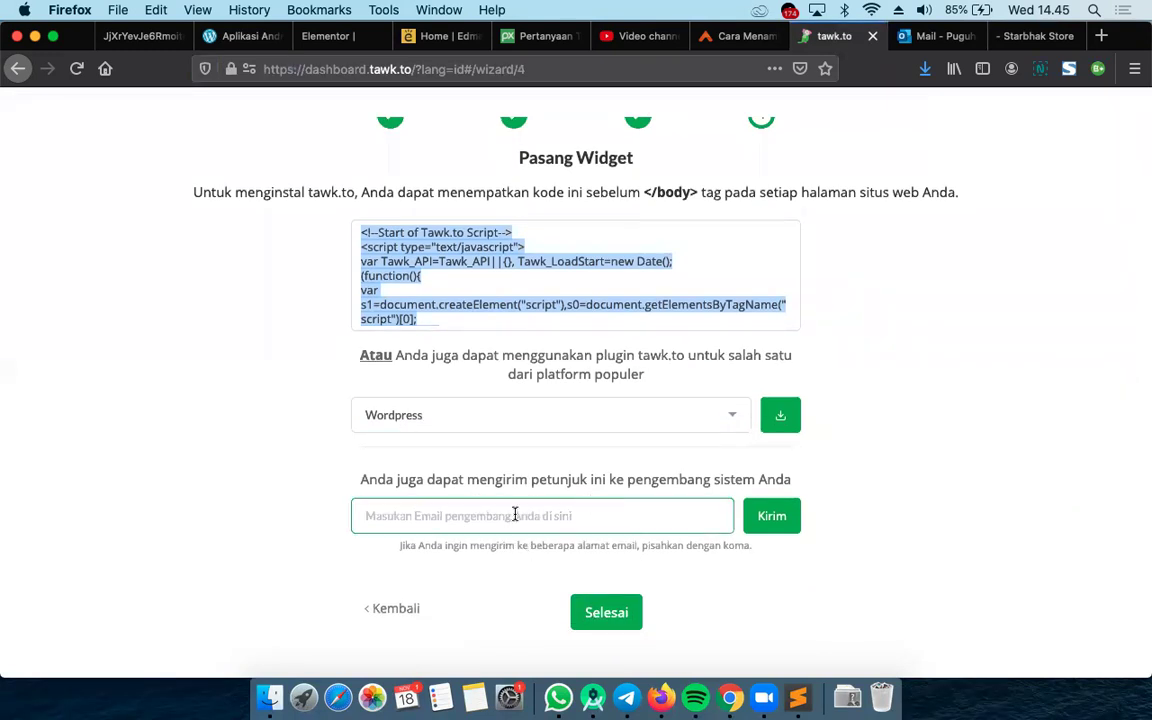
click(515, 514)
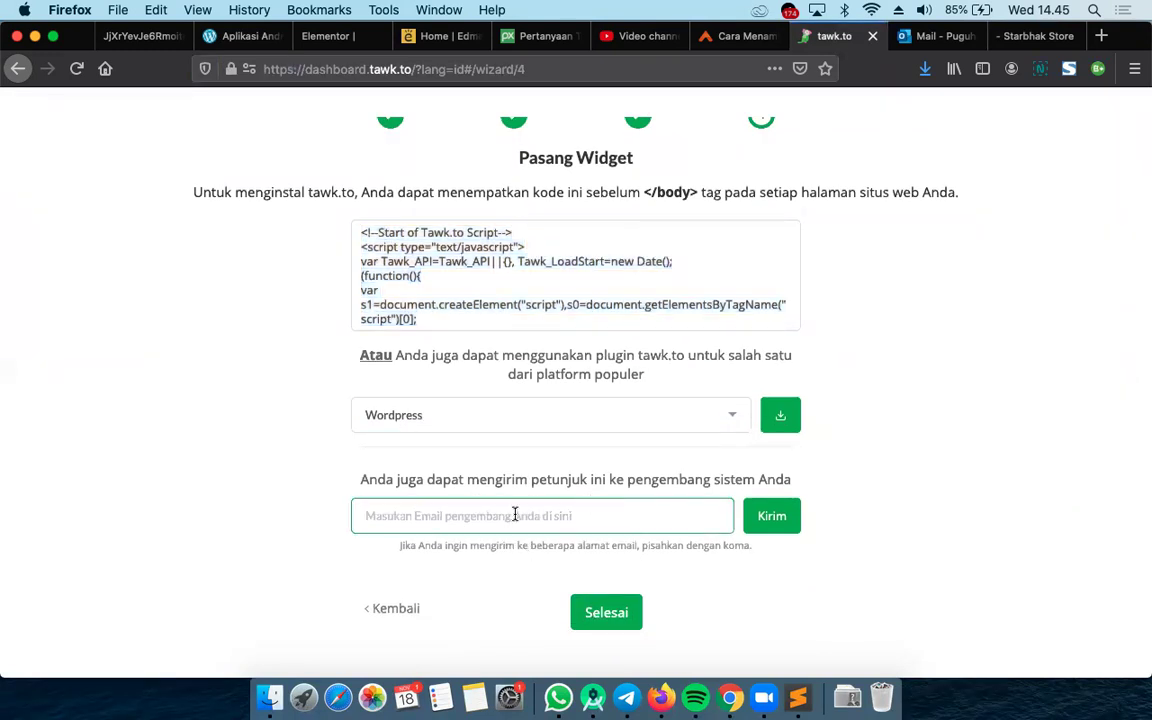
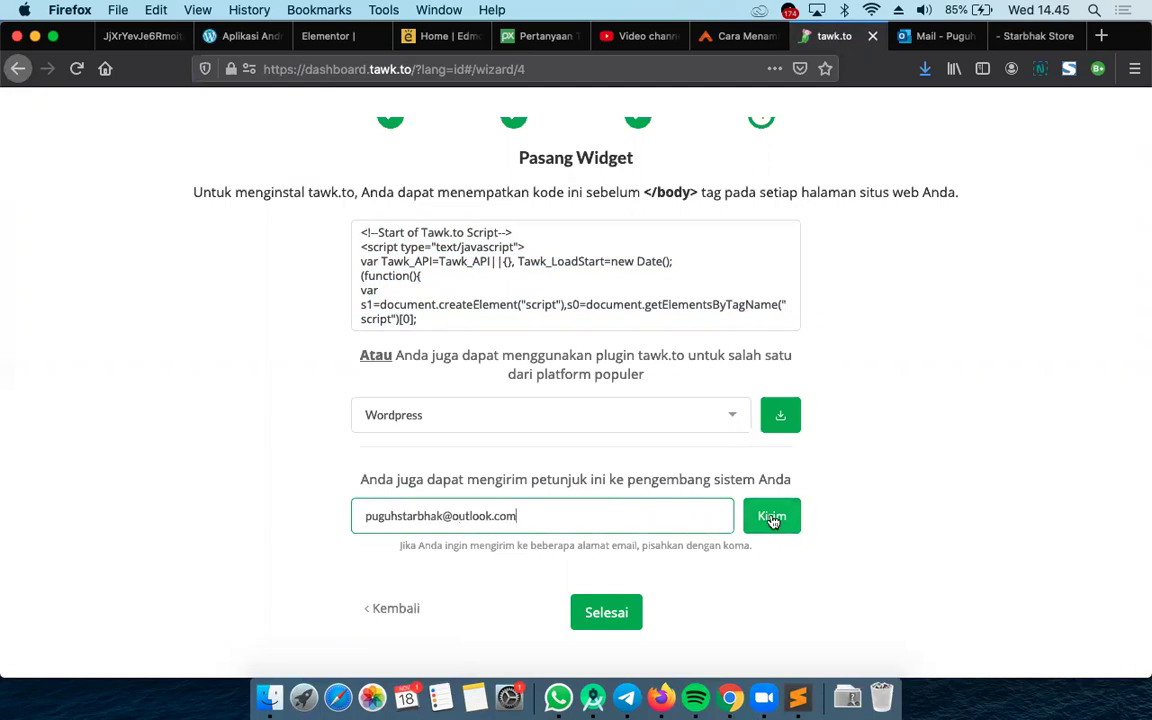
click(771, 516)
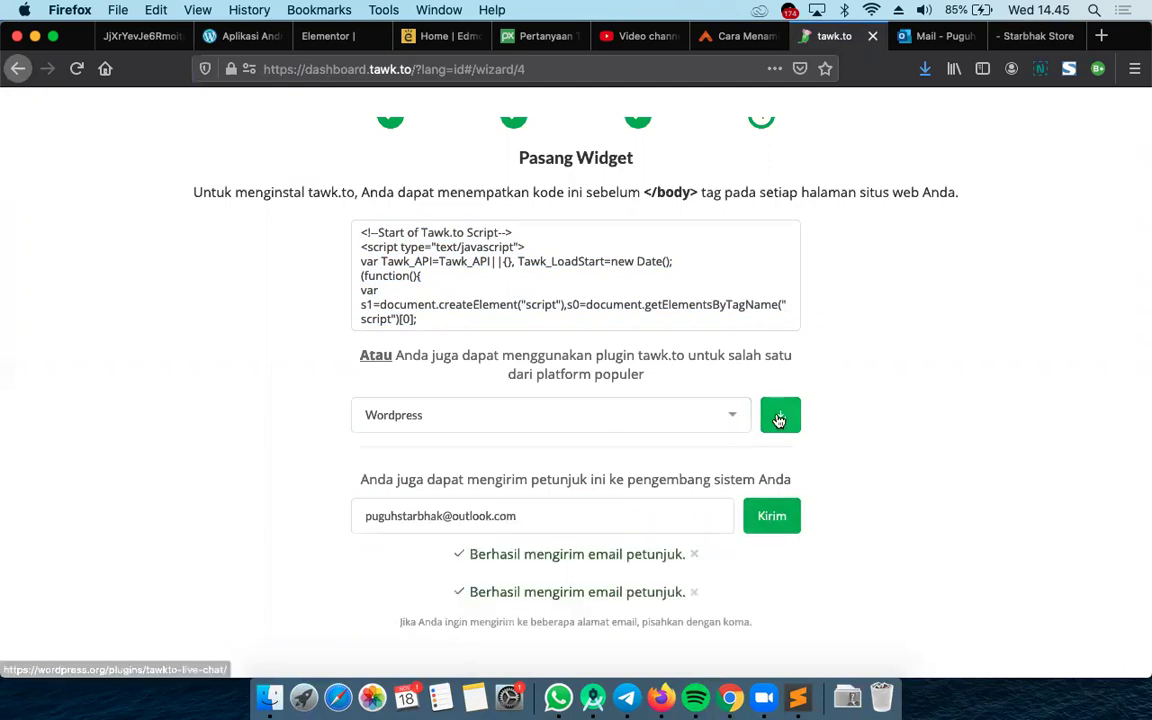
Copy the widget code again and open the WordPress plugin download page
mouse_move(390, 246)
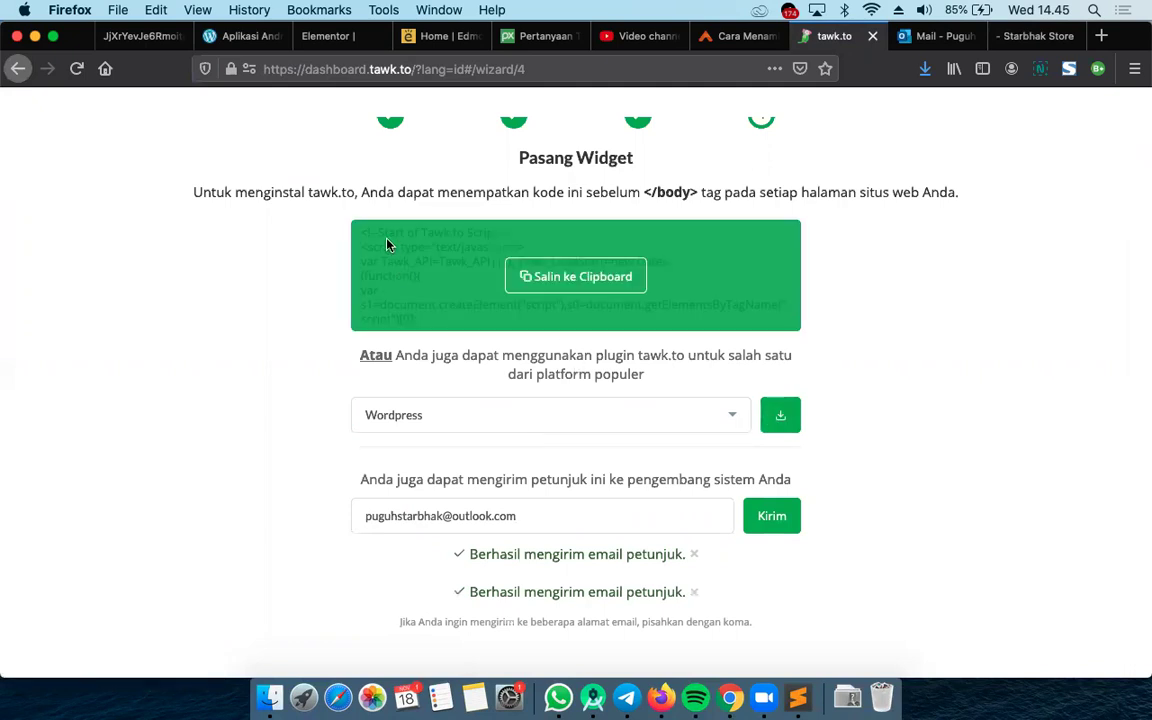
click(577, 285)
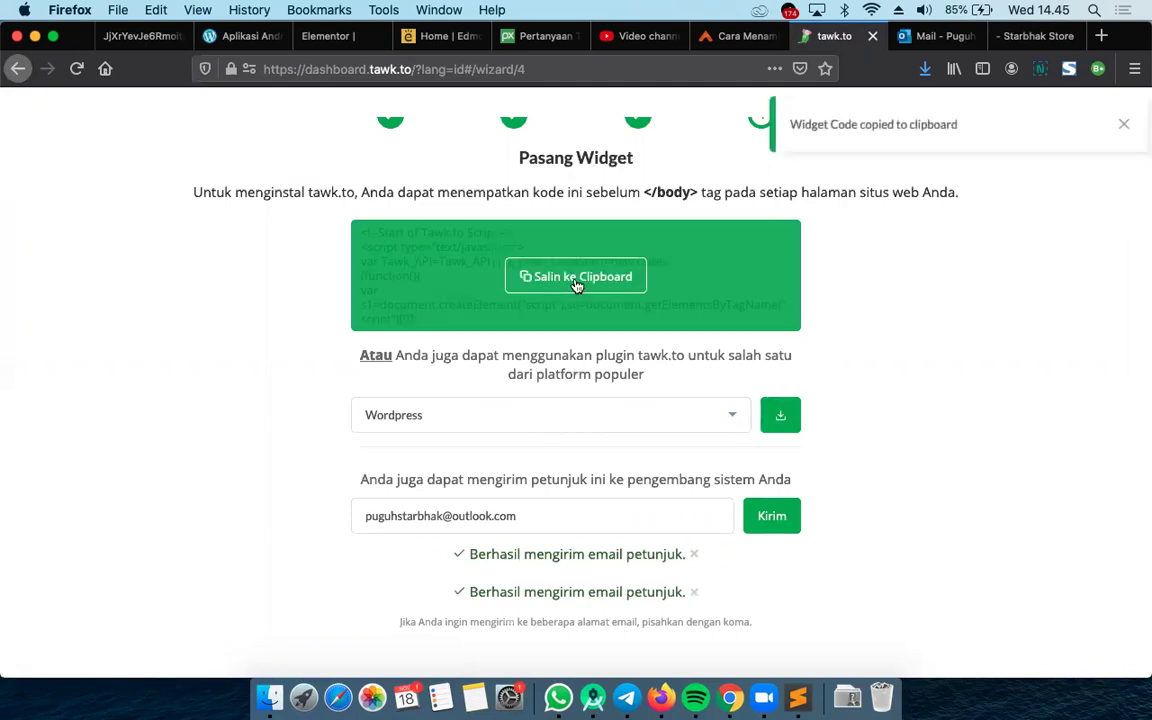
click(779, 414)
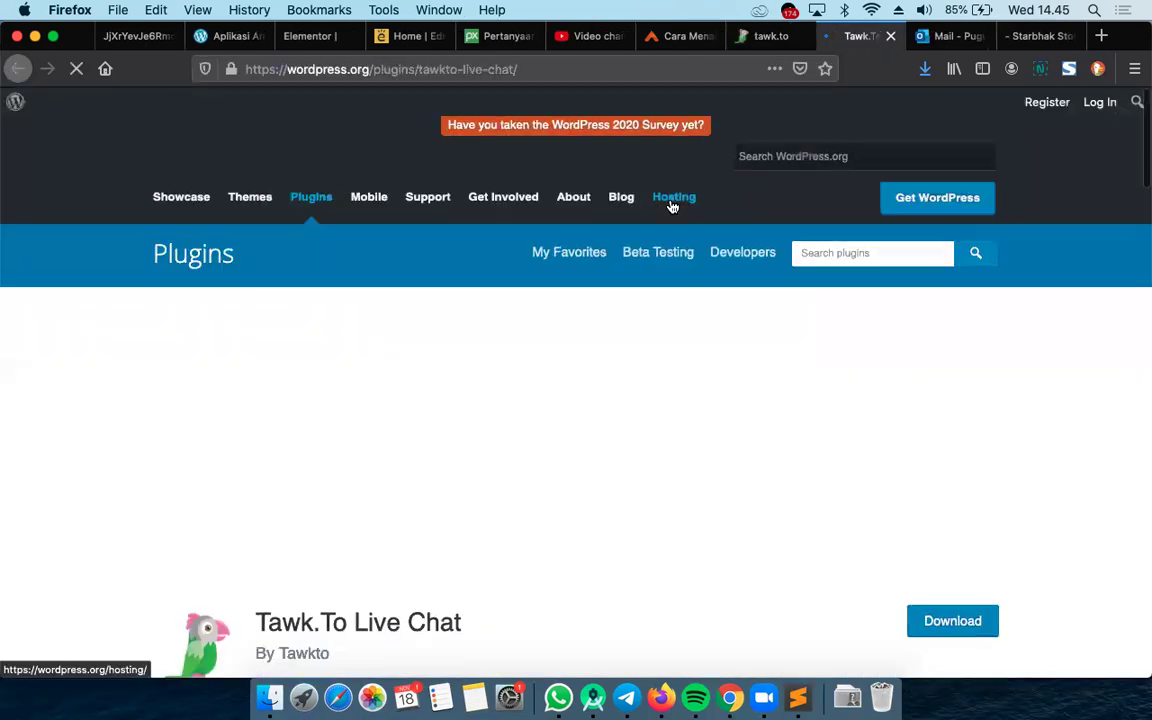
Scroll through the Tawk.To Live Chat plugin page, then return to the tawk.to tab
scroll(665, 420, down, 5)
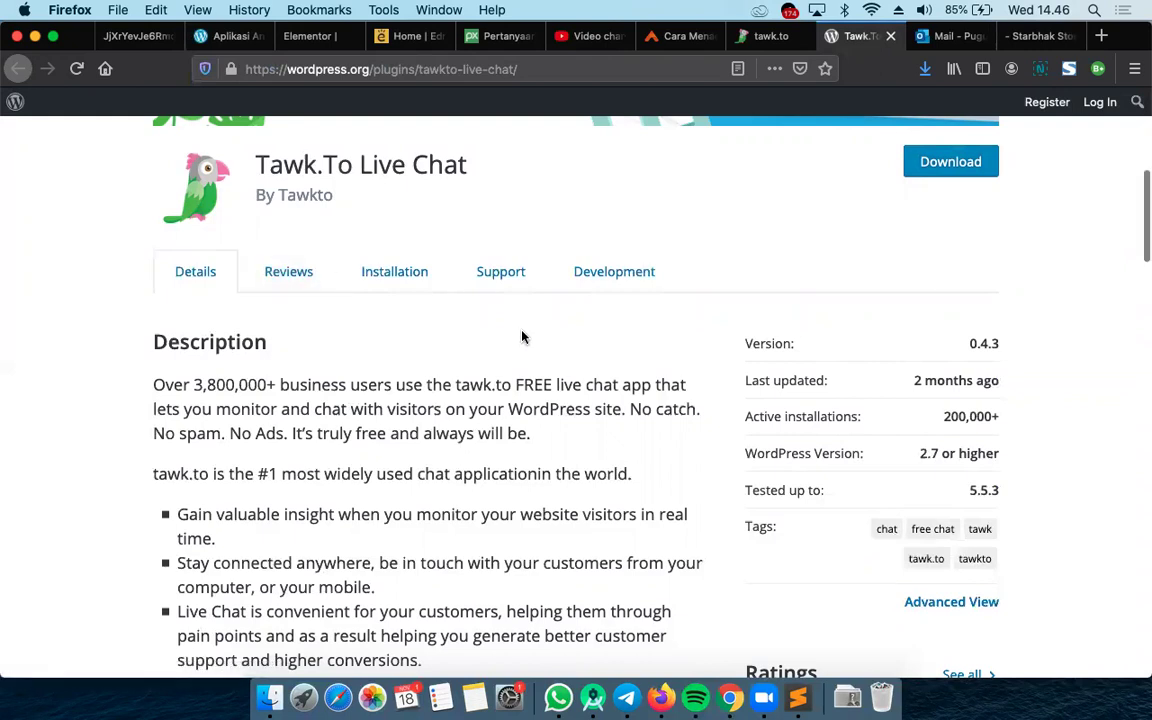
scroll(522, 337, up, 5)
scroll(903, 406, down, 3)
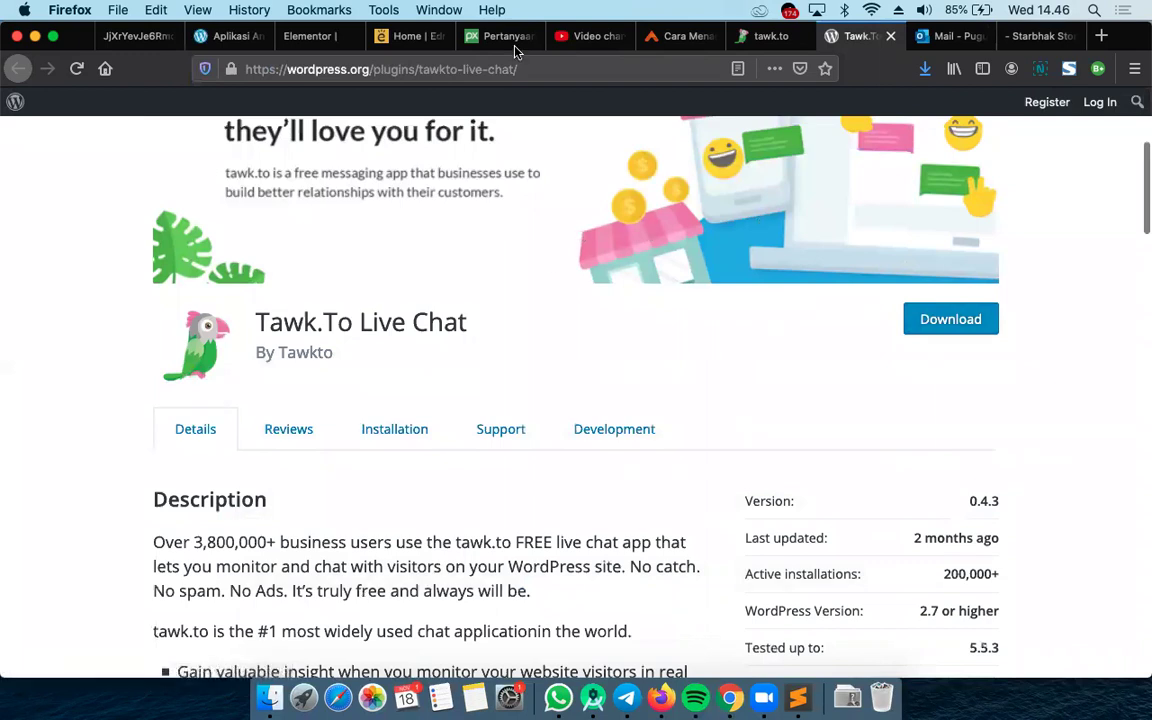
click(771, 36)
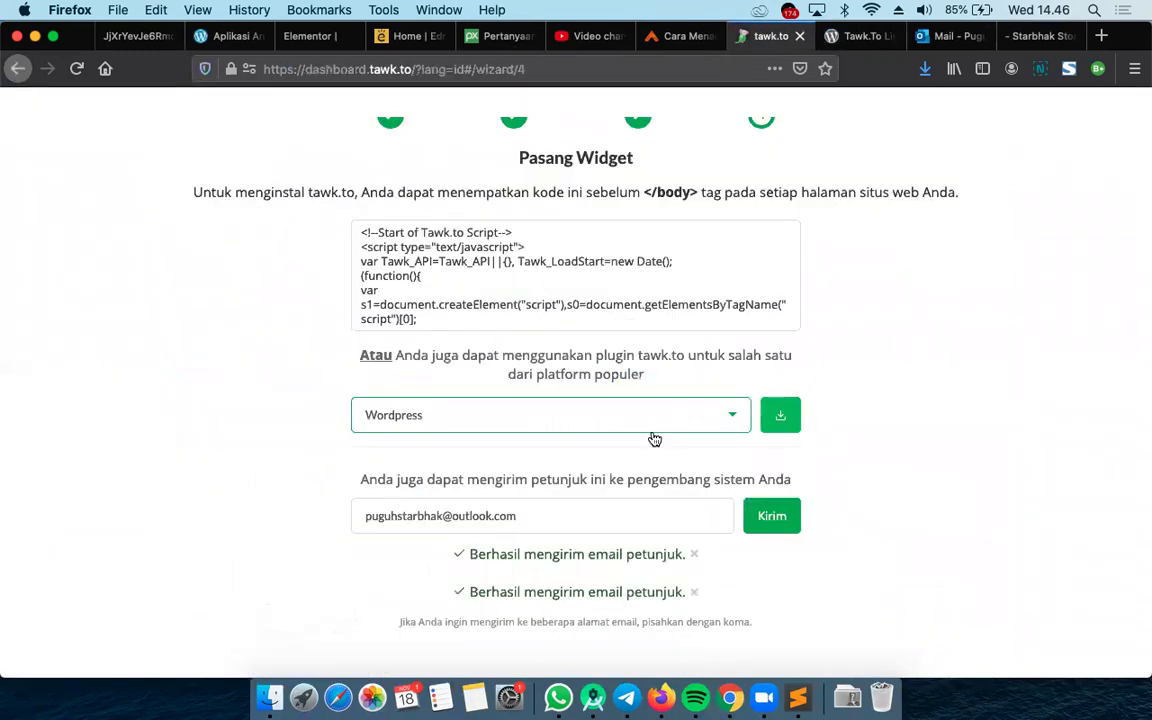
Finish the wizard with Selesai, skip the dashboard tour, and return to the Elementor FAQ page
scroll(654, 440, down, 1)
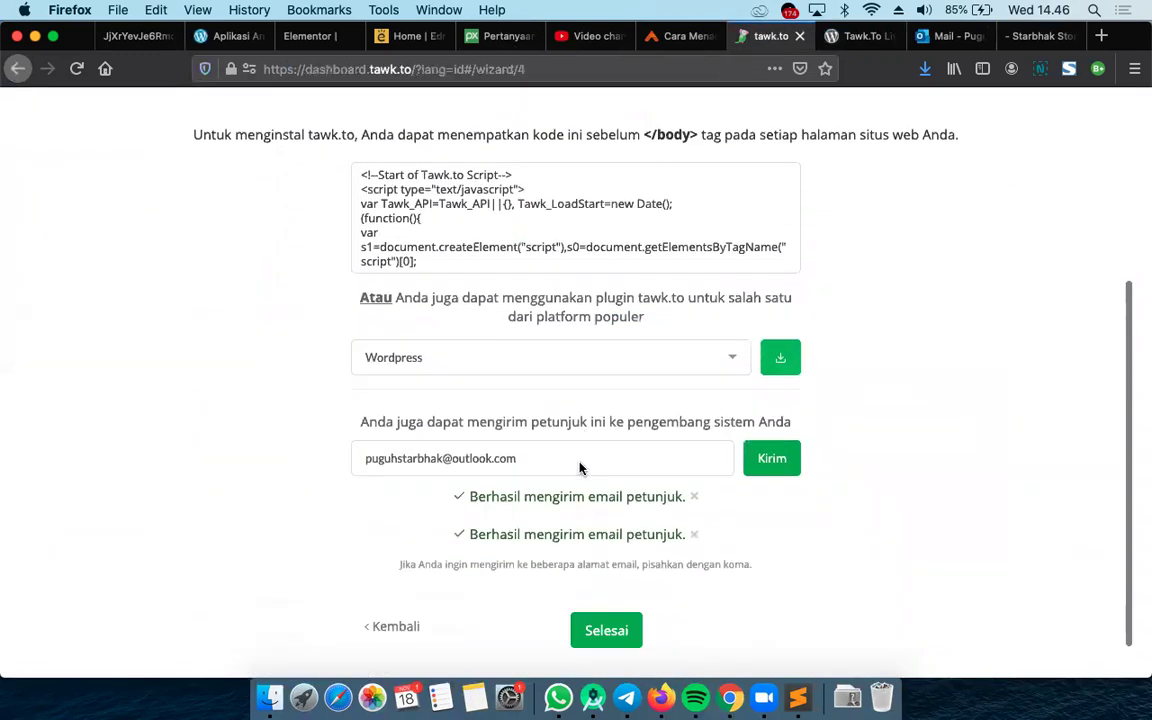
click(611, 630)
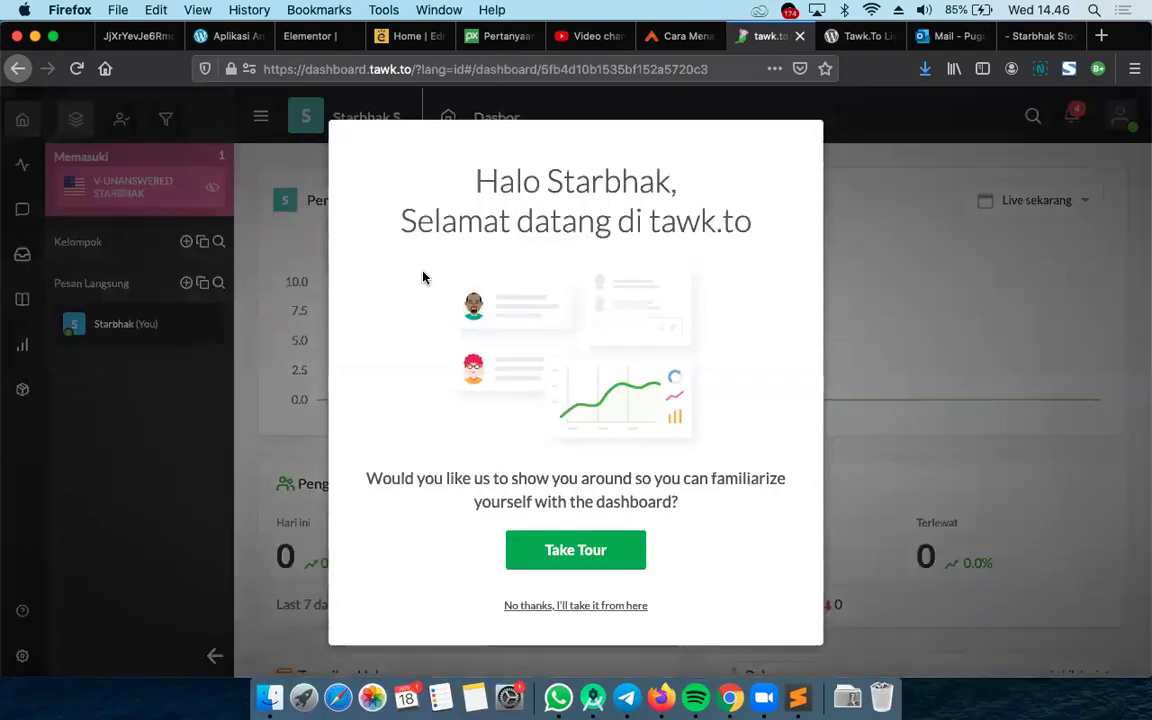
click(553, 606)
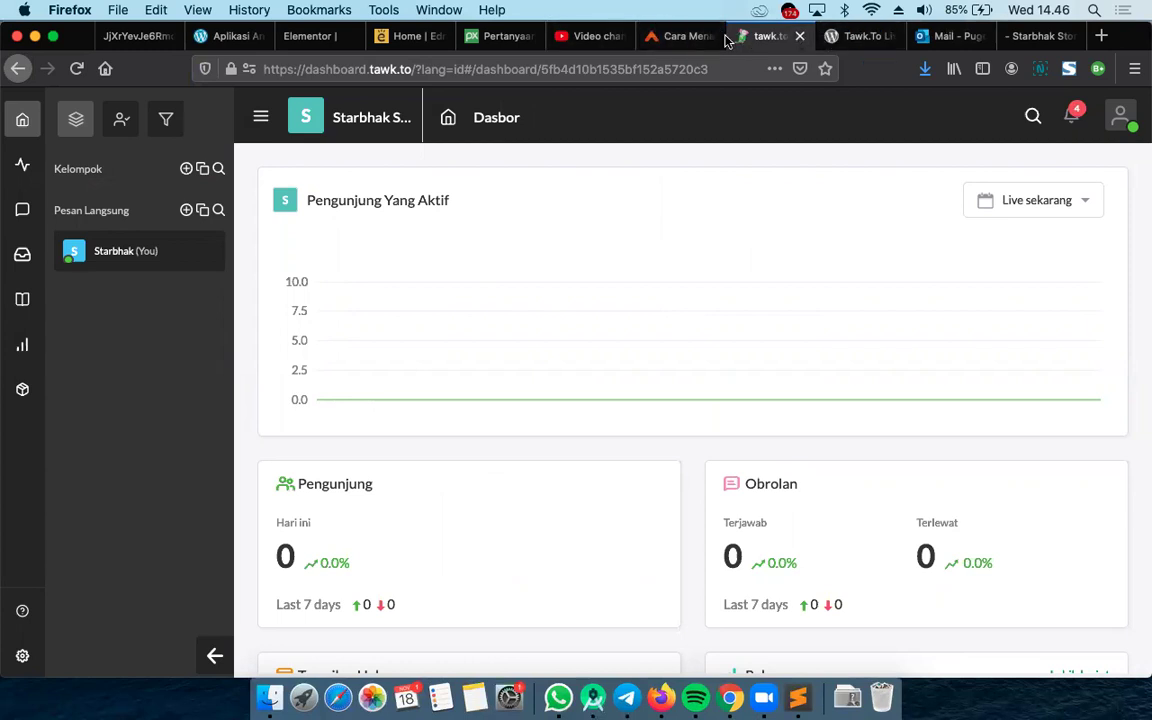
click(312, 38)
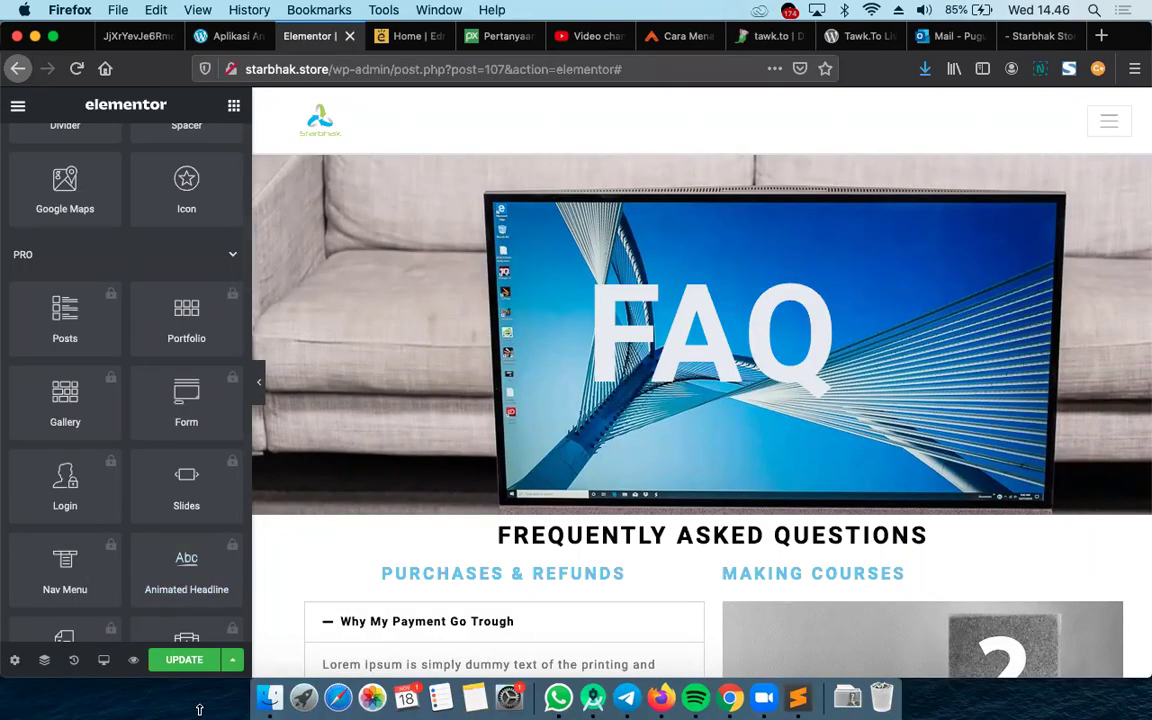
Save the FAQ page changes, check tawk.to, then exit Elementor to the WordPress dashboard
click(187, 662)
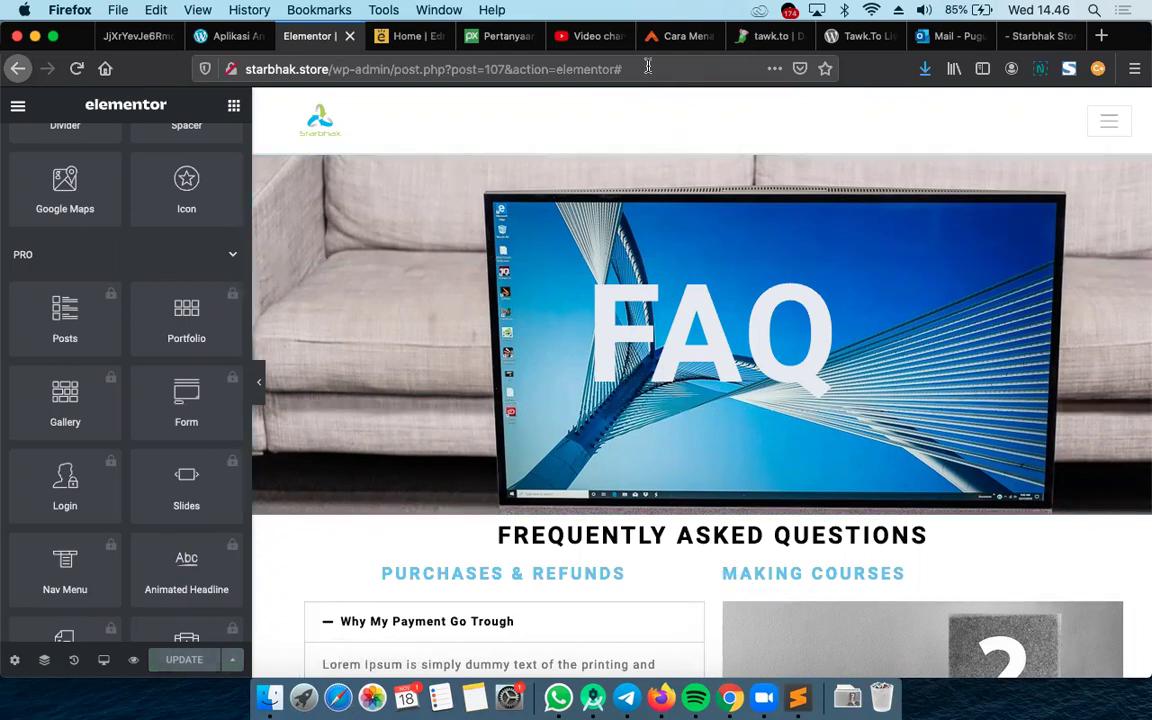
click(756, 44)
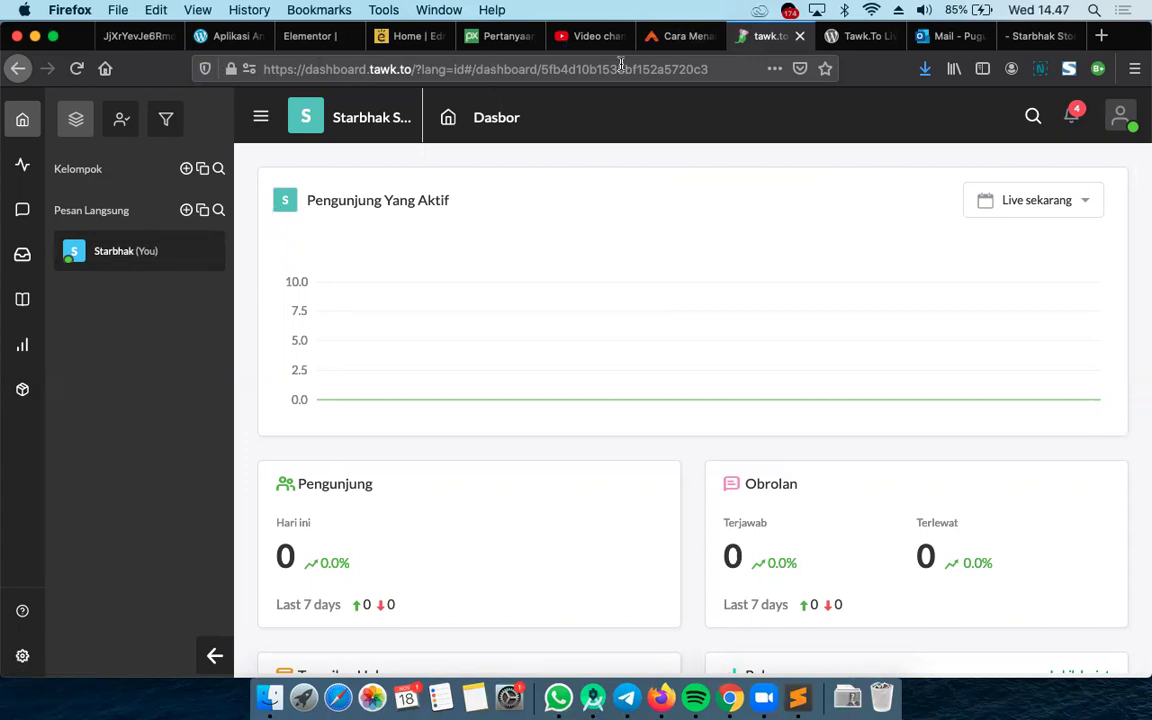
click(276, 35)
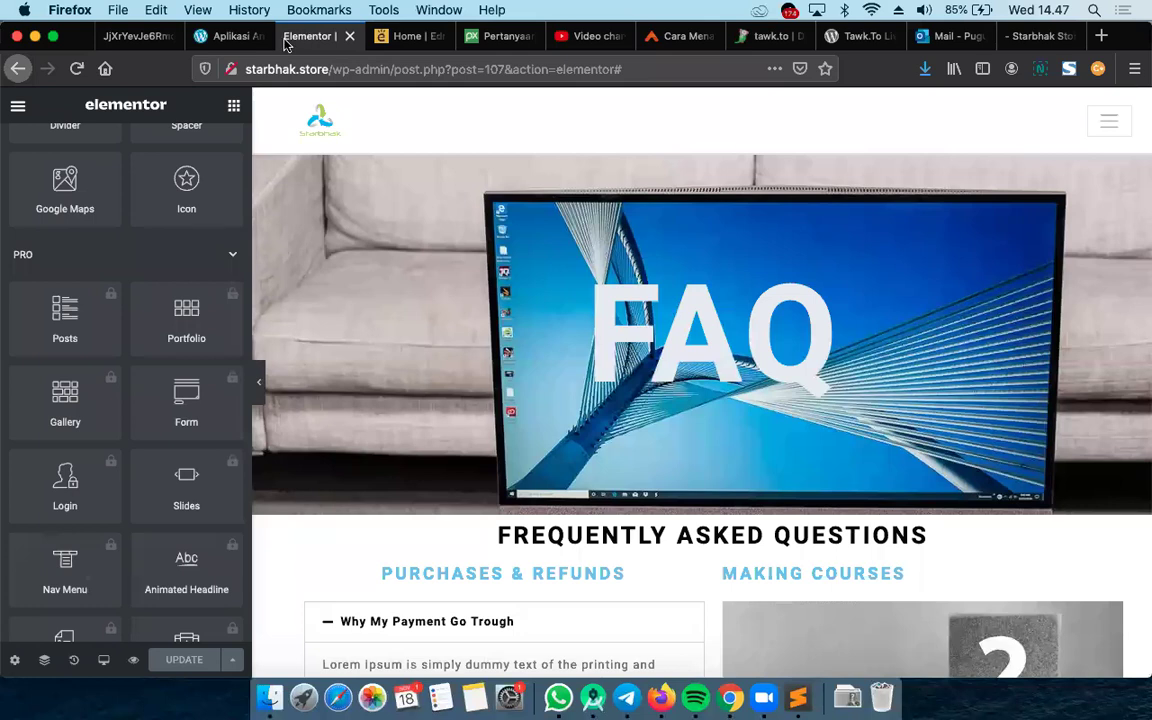
click(18, 105)
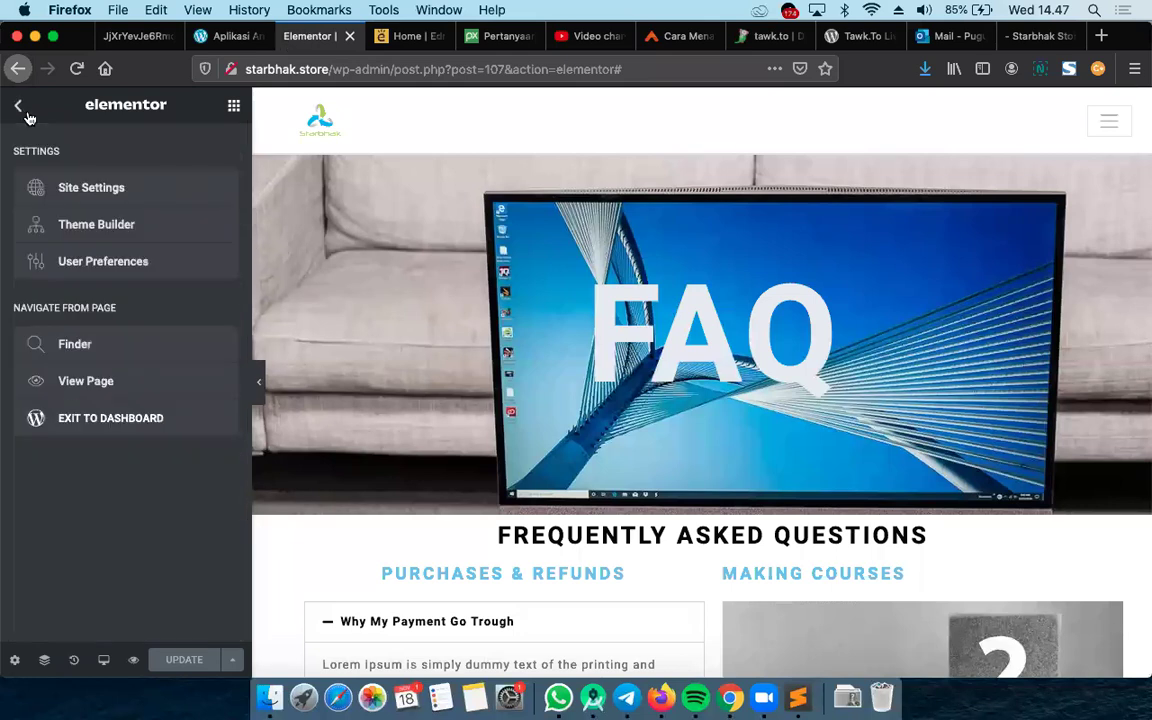
click(103, 422)
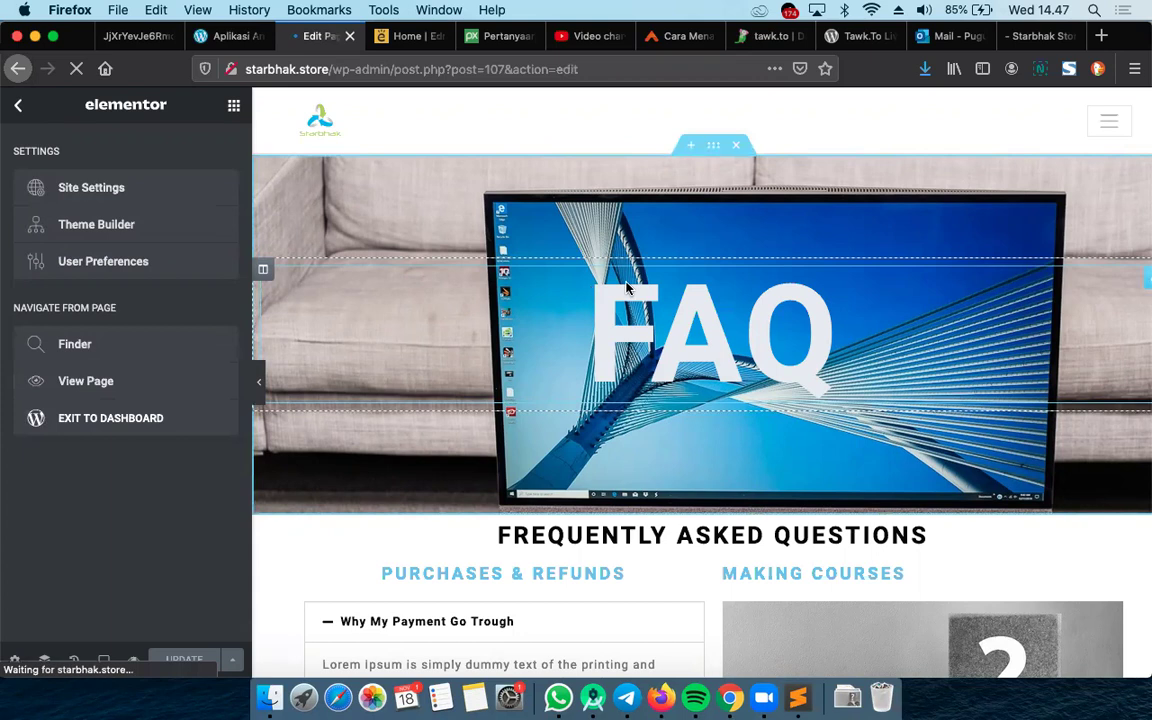
Load the starbhak.store homepage in the live chat article's tab
click(665, 36)
click(482, 64)
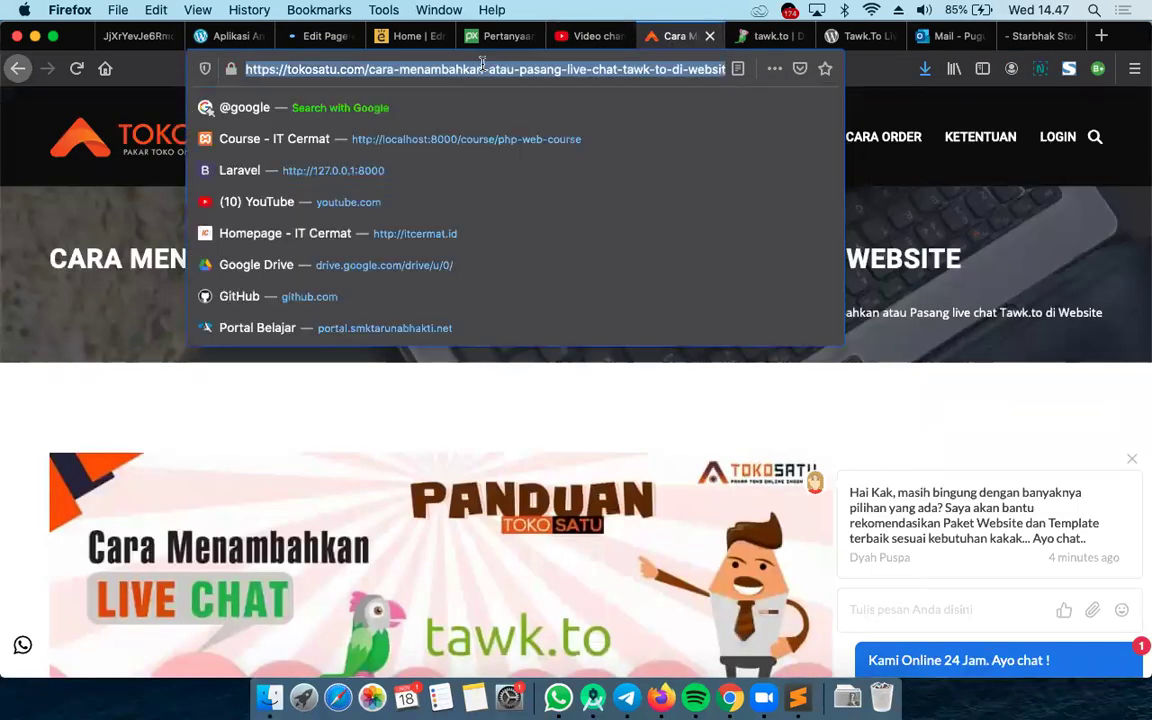
text(starbhak.store)
key(Return)
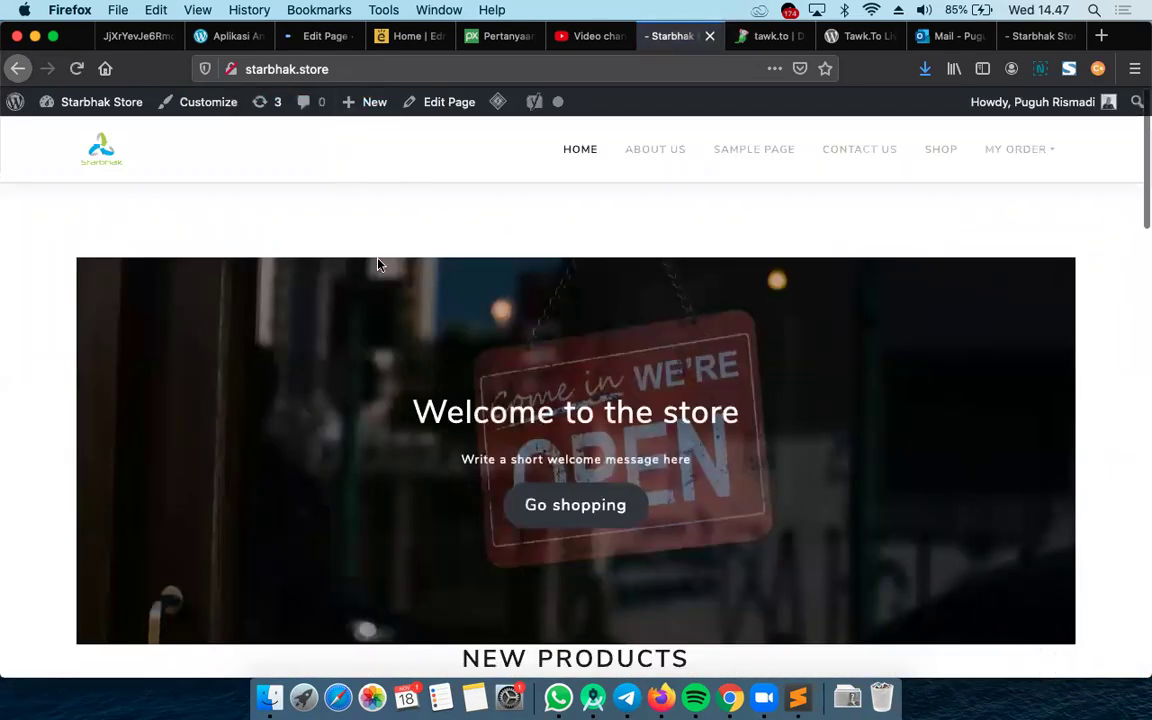
Return to the page's WordPress block editor tab and look over it
click(311, 38)
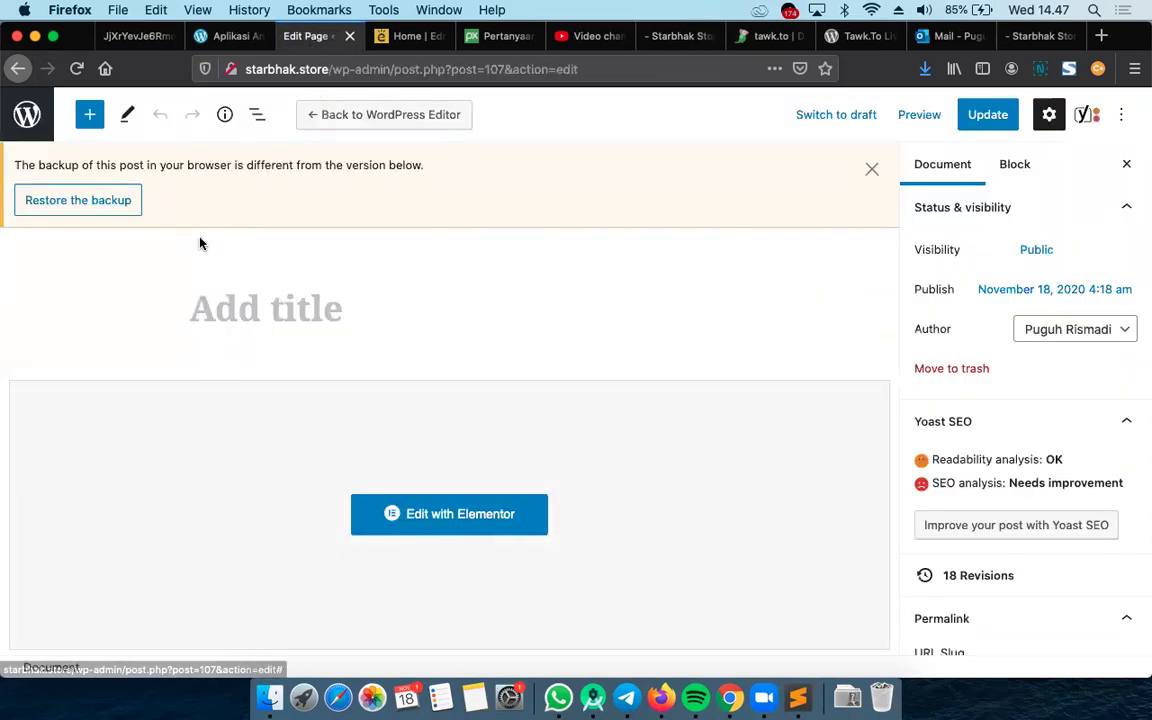
scroll(419, 514, down, 10)
scroll(420, 518, up, 8)
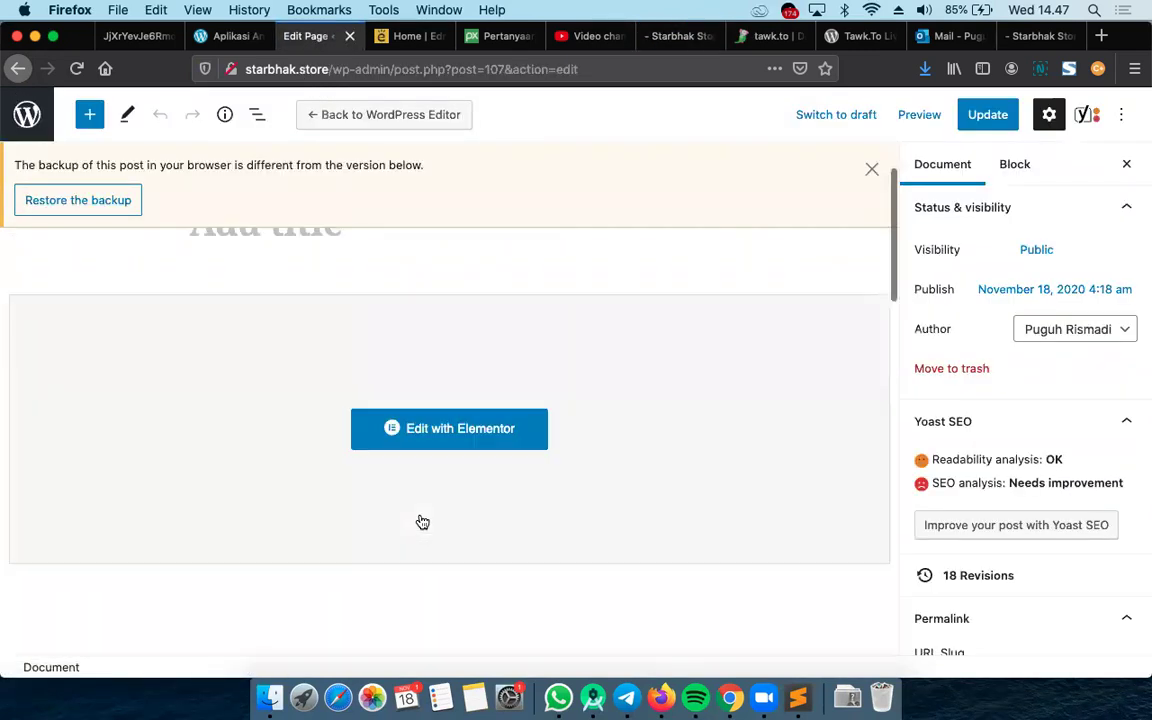
scroll(422, 521, up, 2)
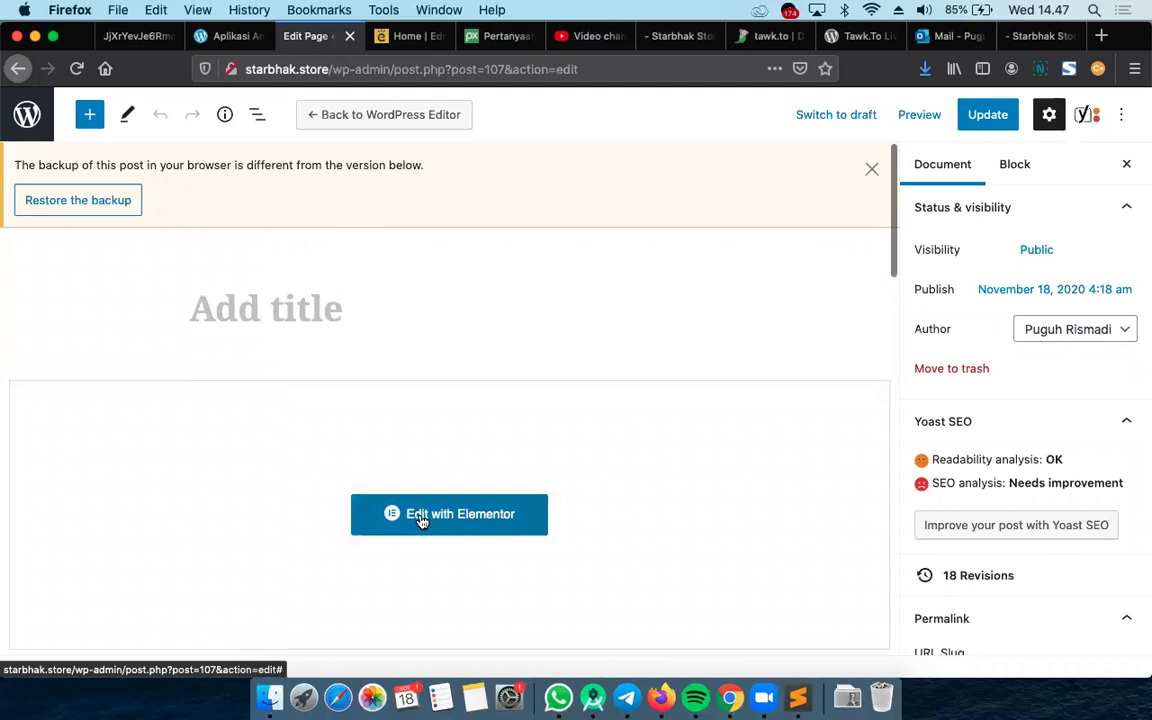
Reopen the FAQ page in Elementor, scroll its preview, then exit to the WordPress dashboard
click(498, 516)
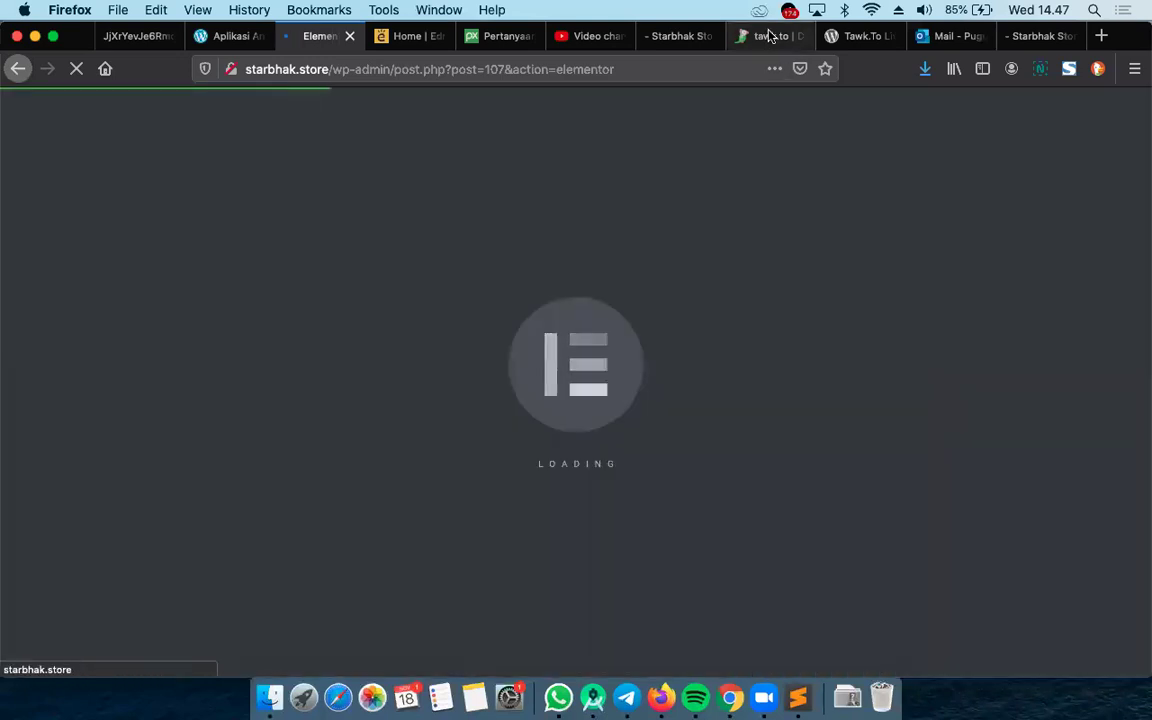
click(764, 37)
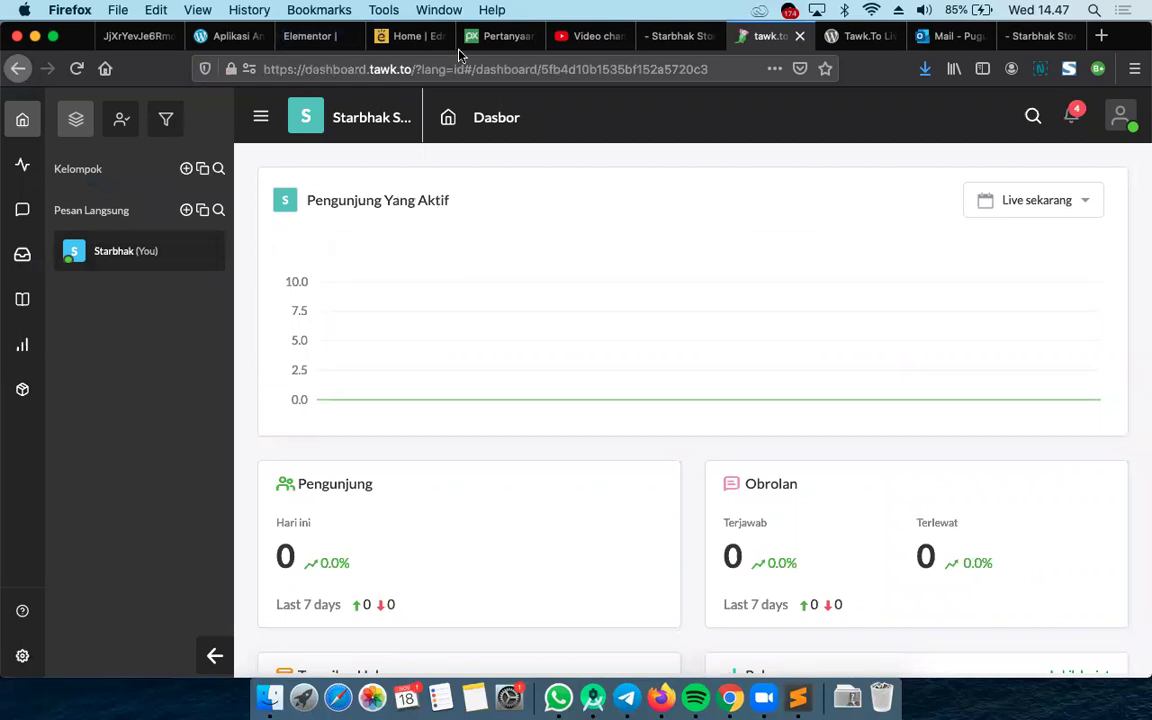
click(310, 36)
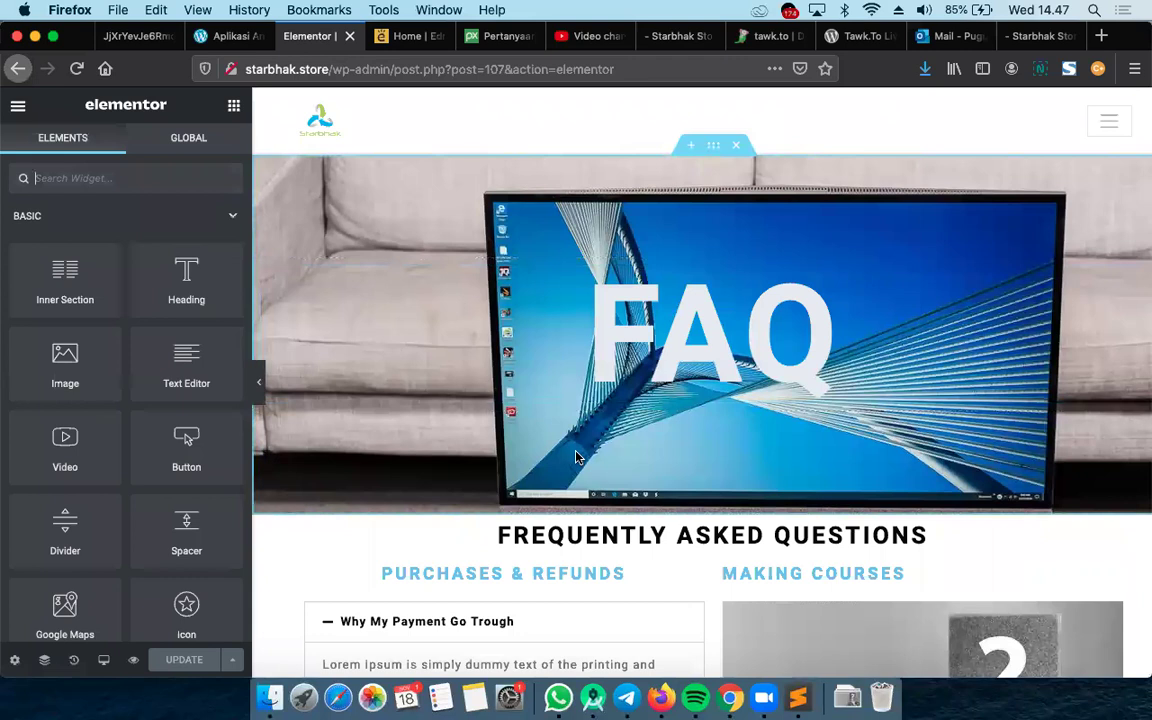
scroll(640, 445, down, 10)
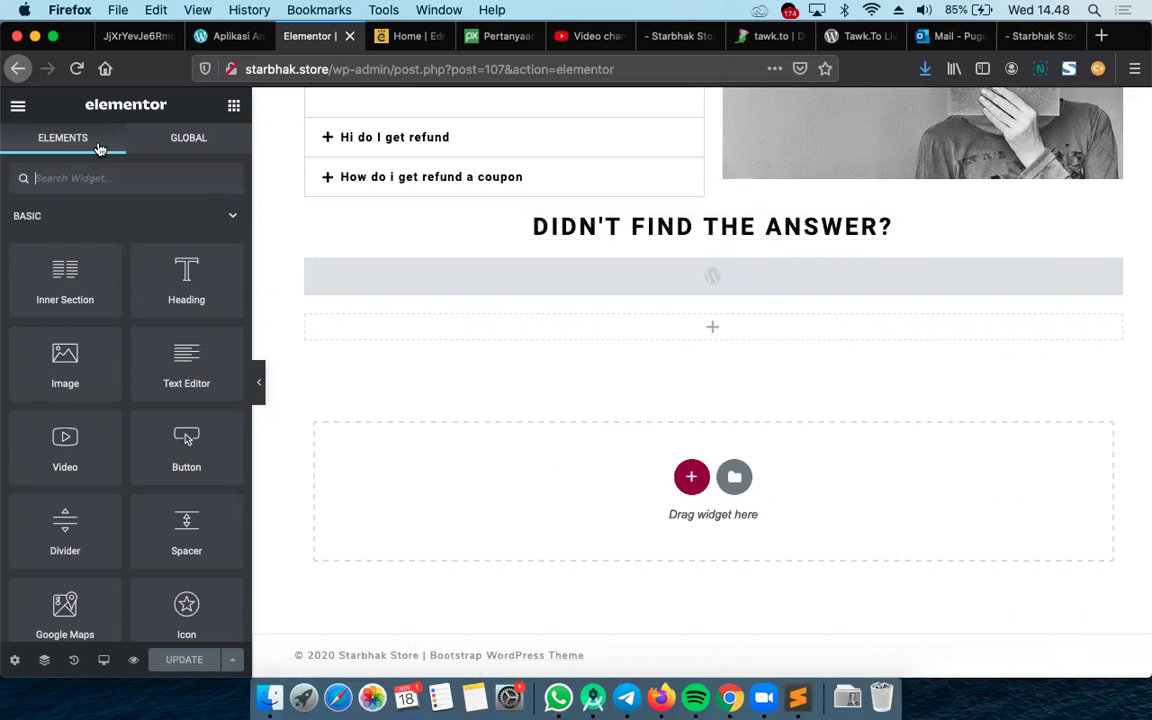
click(18, 107)
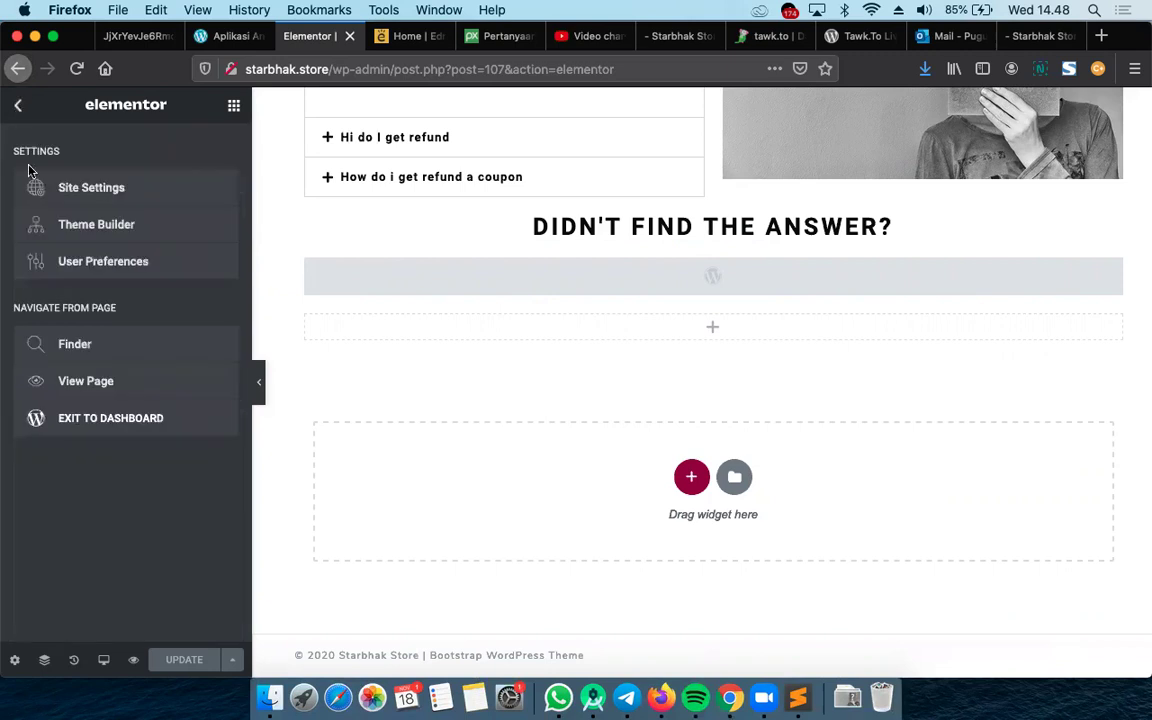
click(105, 429)
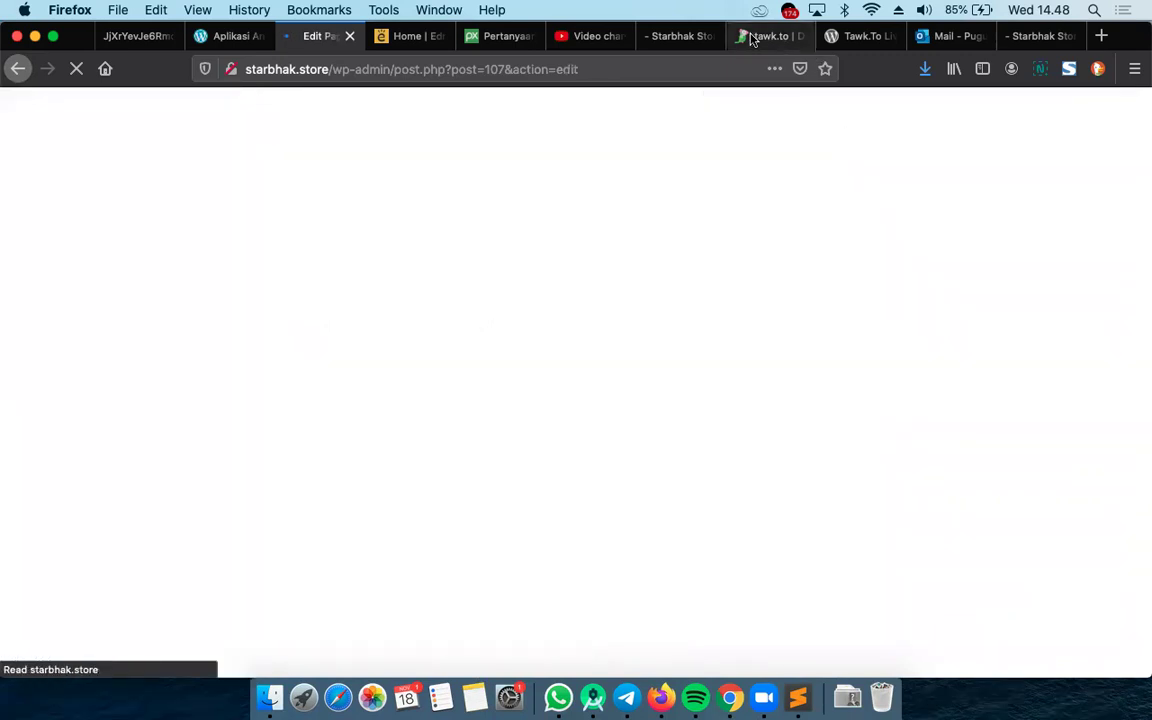
Check the Starbhak Store homepage and the Tawk.To plugin page tabs
click(690, 45)
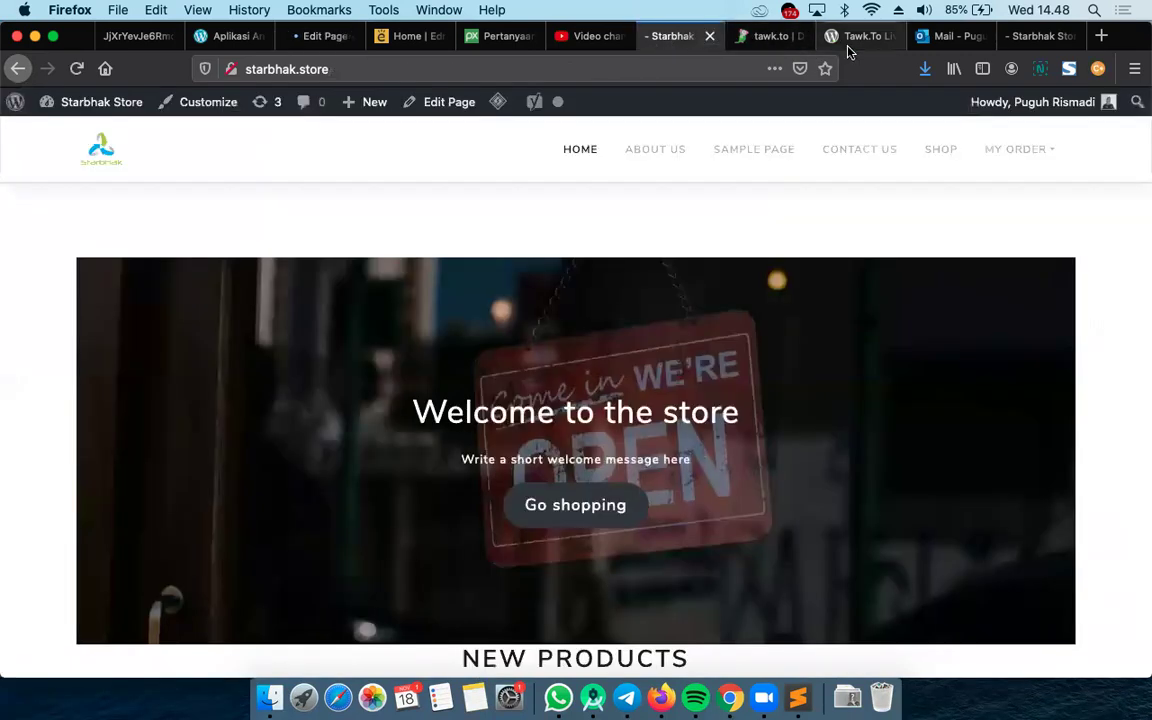
click(882, 44)
scroll(864, 478, down, 10)
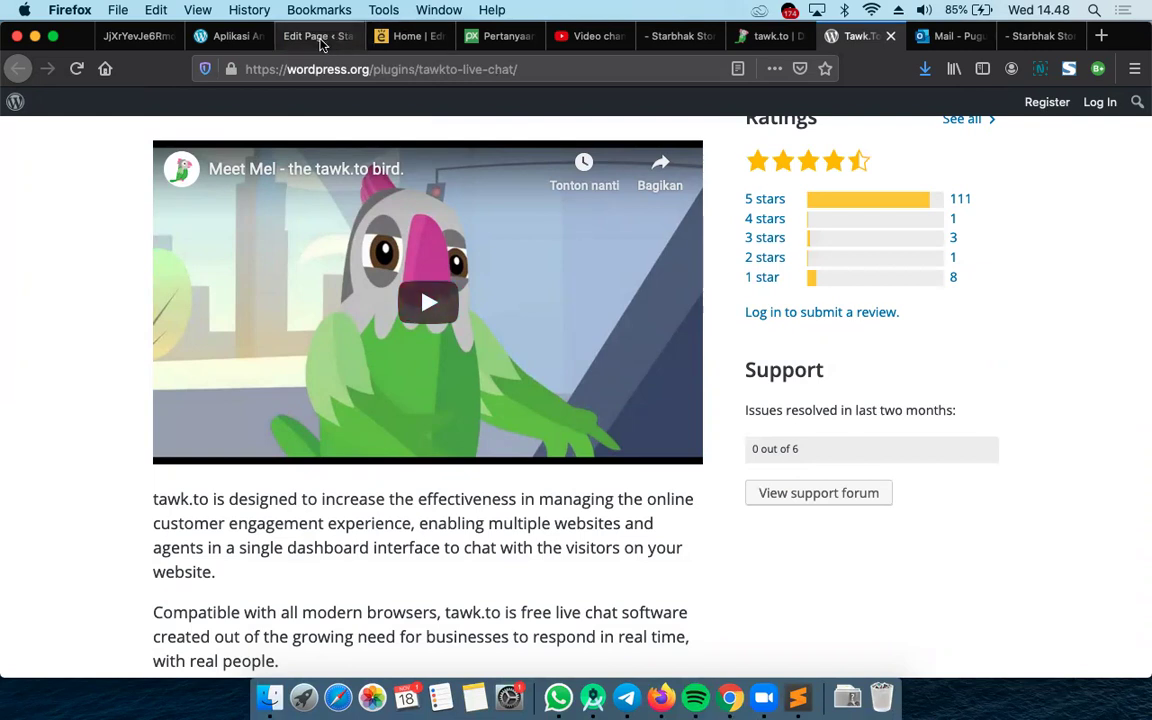
Go from the page editor to All Pages, then open WP File Manager
click(305, 36)
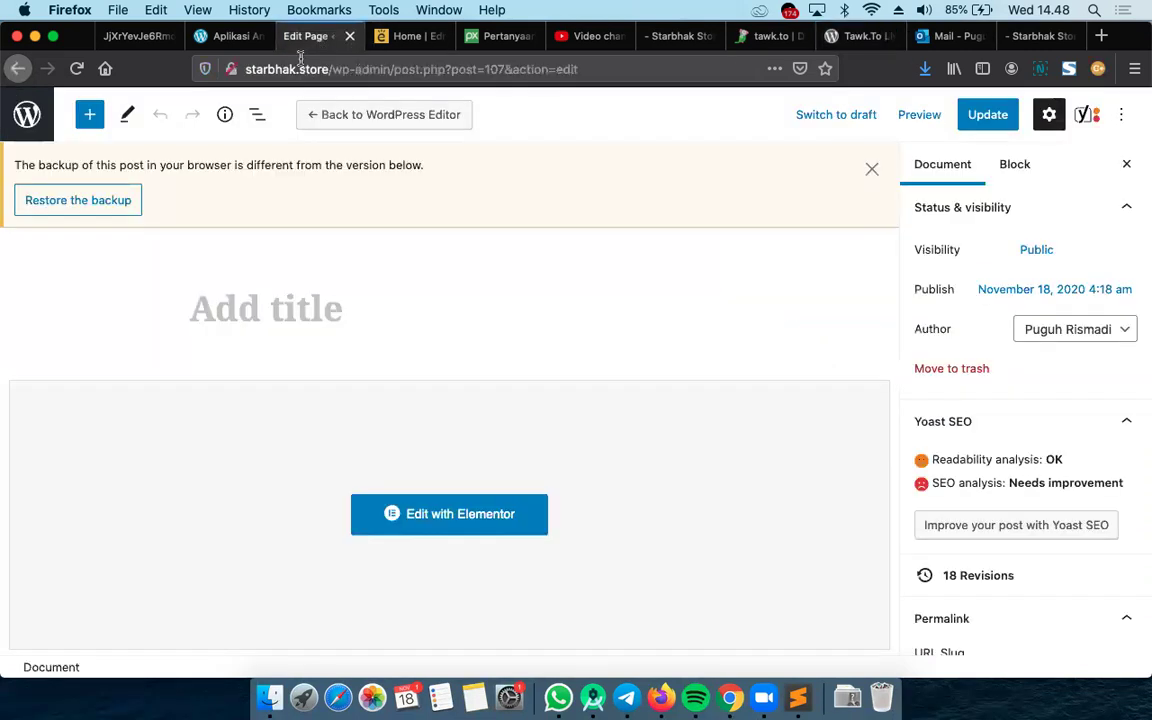
click(27, 114)
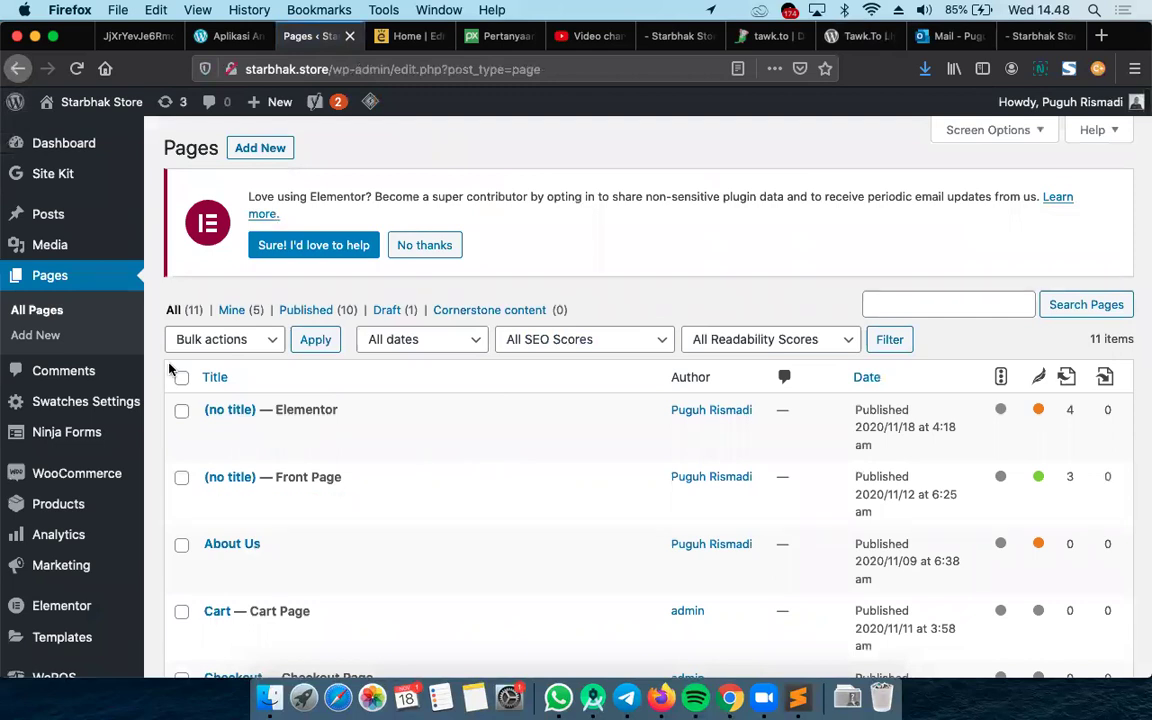
scroll(169, 369, down, 3)
scroll(60, 440, down, 5)
mouse_move(113, 606)
click(195, 475)
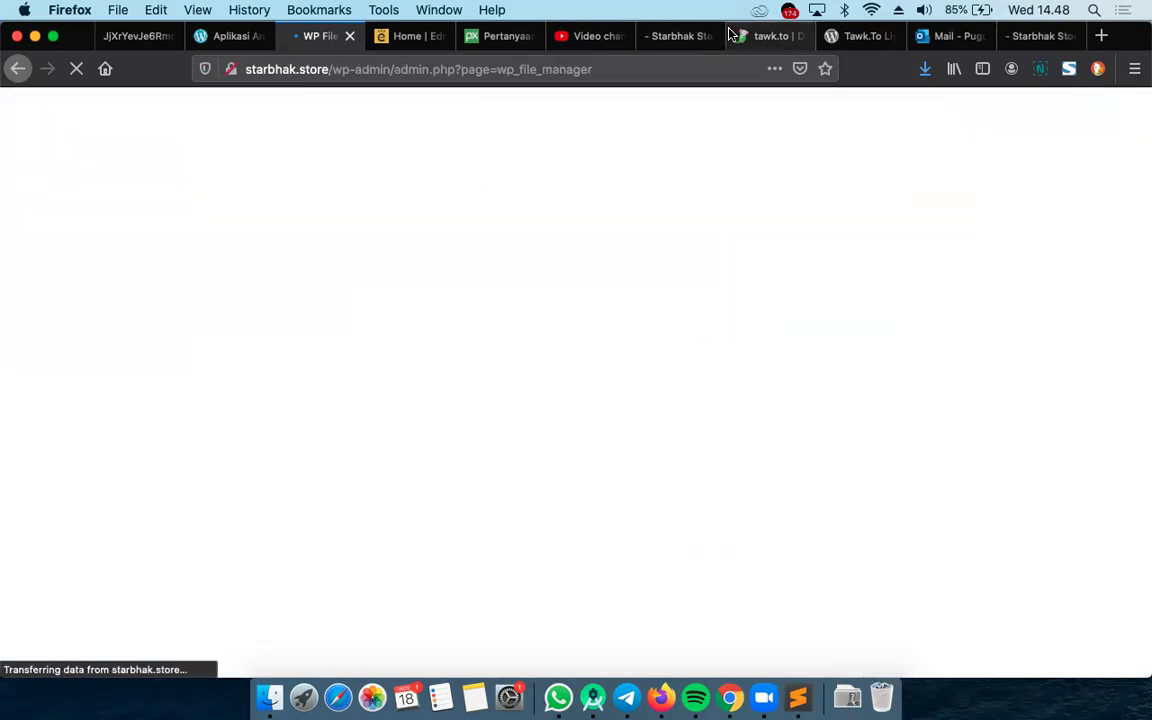
In tawk.to, dismiss the Properties list and open Administration for the Starbhak Store property
click(763, 40)
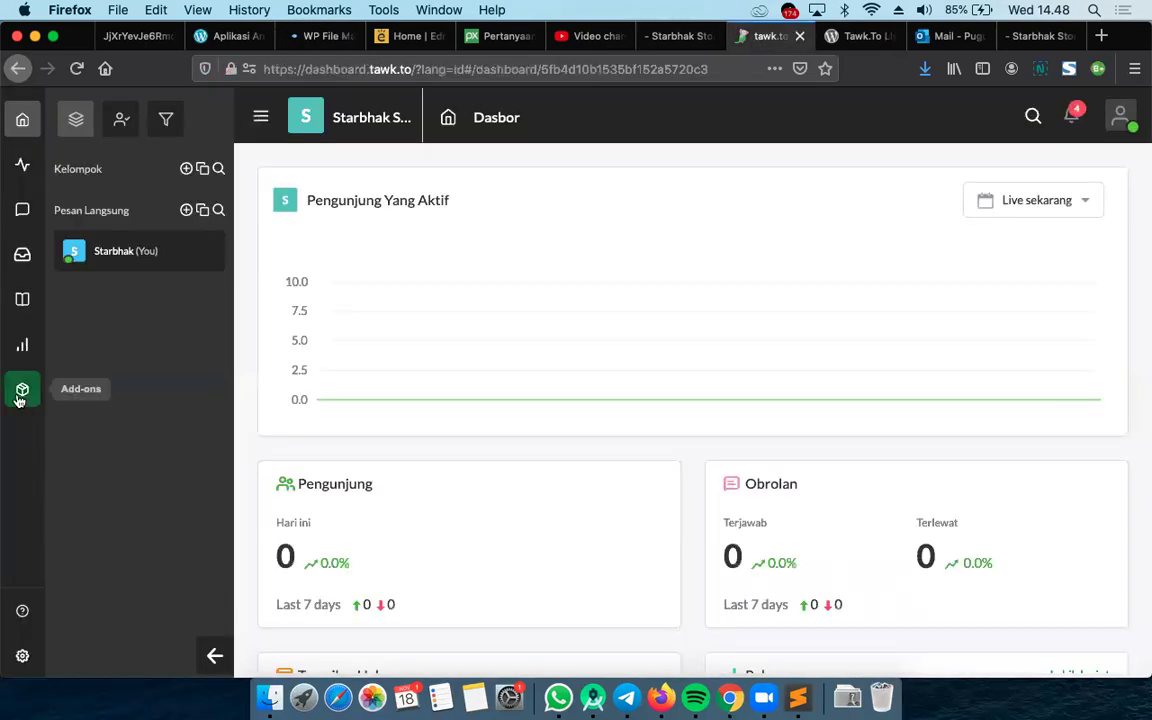
mouse_move(264, 118)
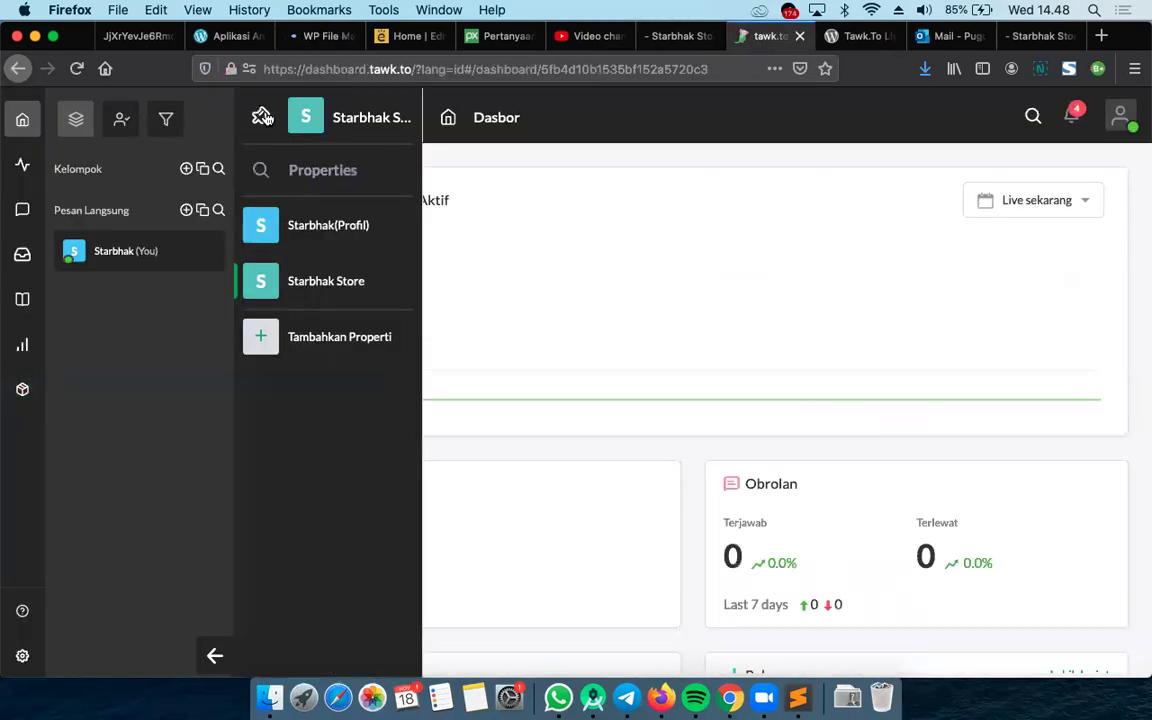
click(286, 287)
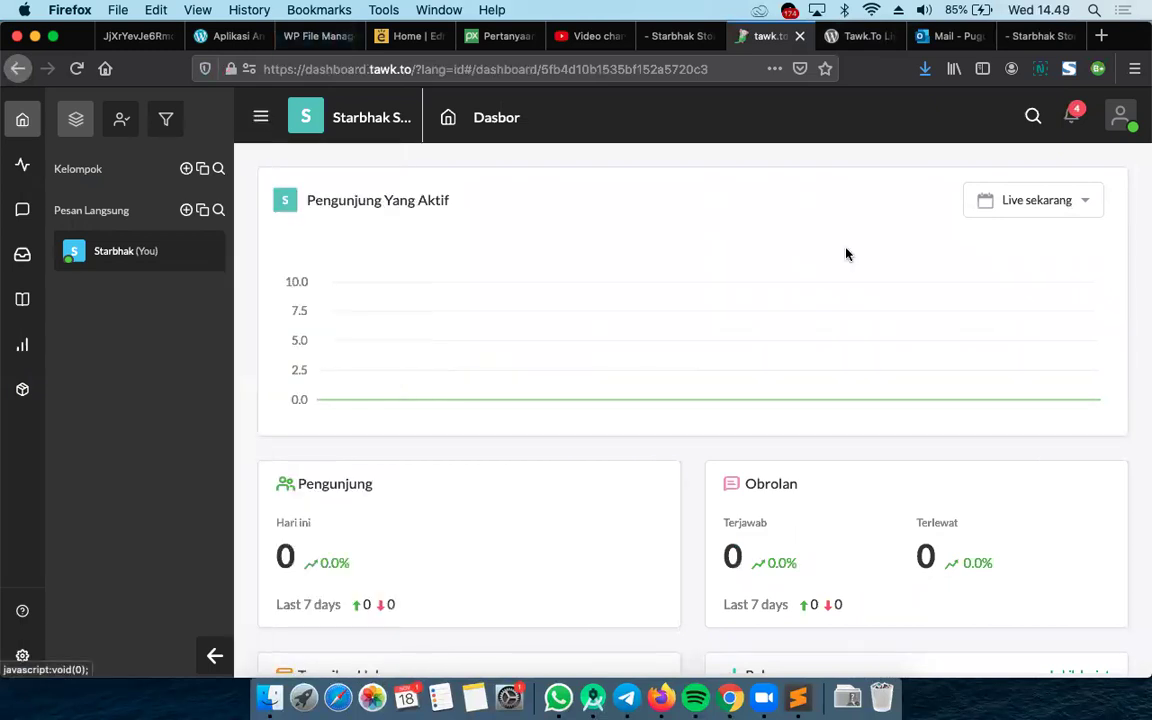
scroll(902, 314, down, 2)
scroll(902, 314, up, 2)
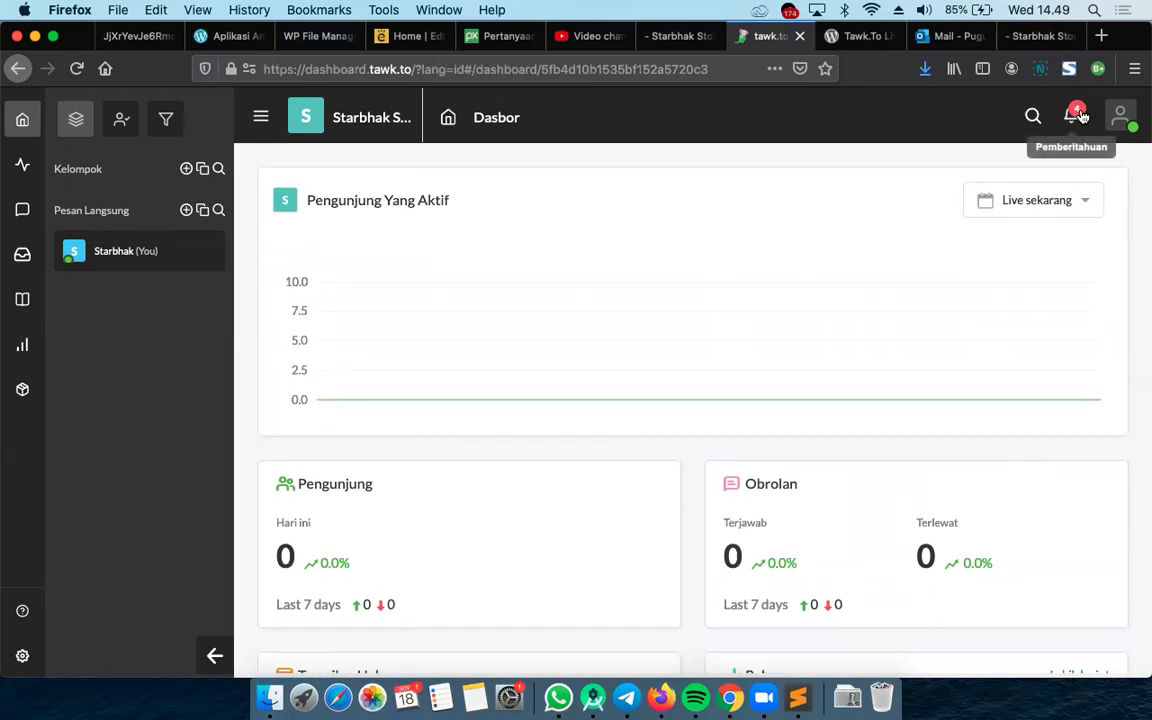
scroll(695, 328, up, 1)
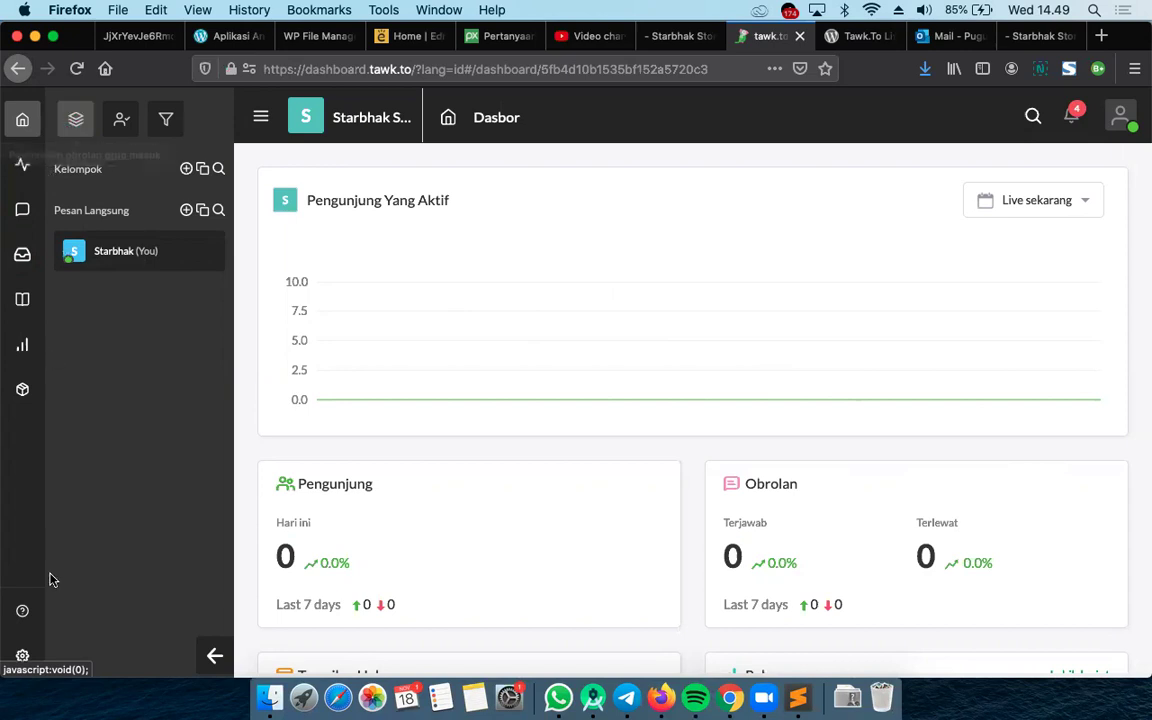
click(23, 657)
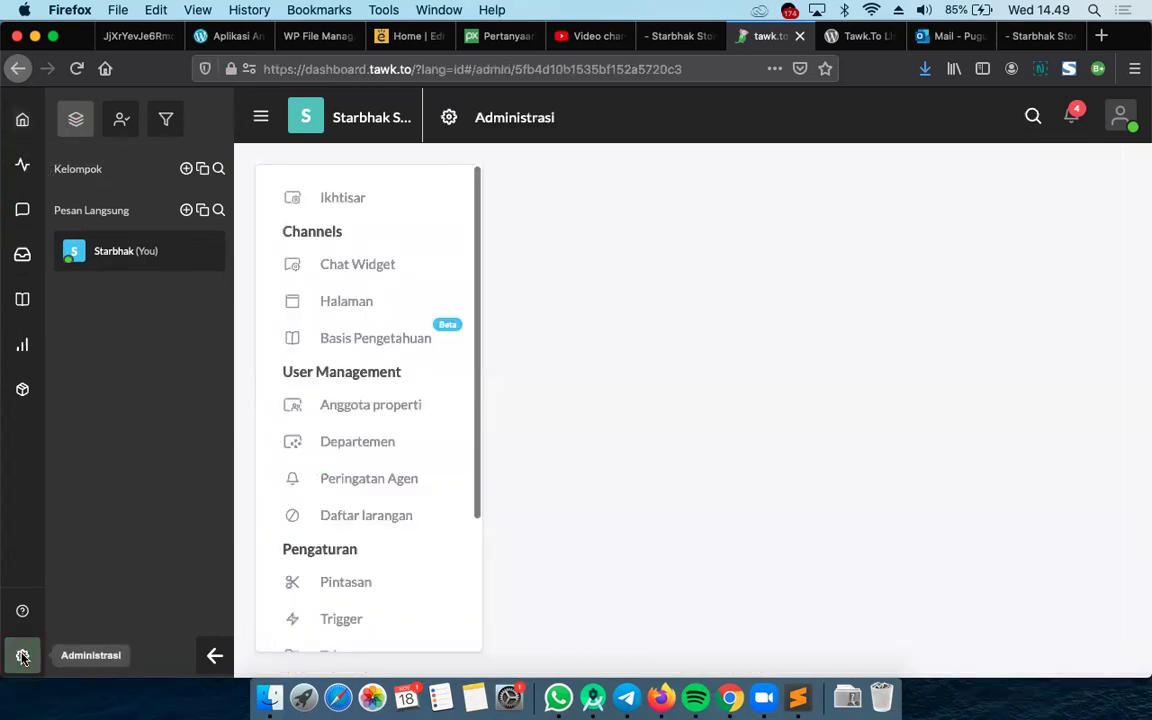
Open the Chat Widget settings and copy the Kode Widget embed code to the clipboard
click(362, 272)
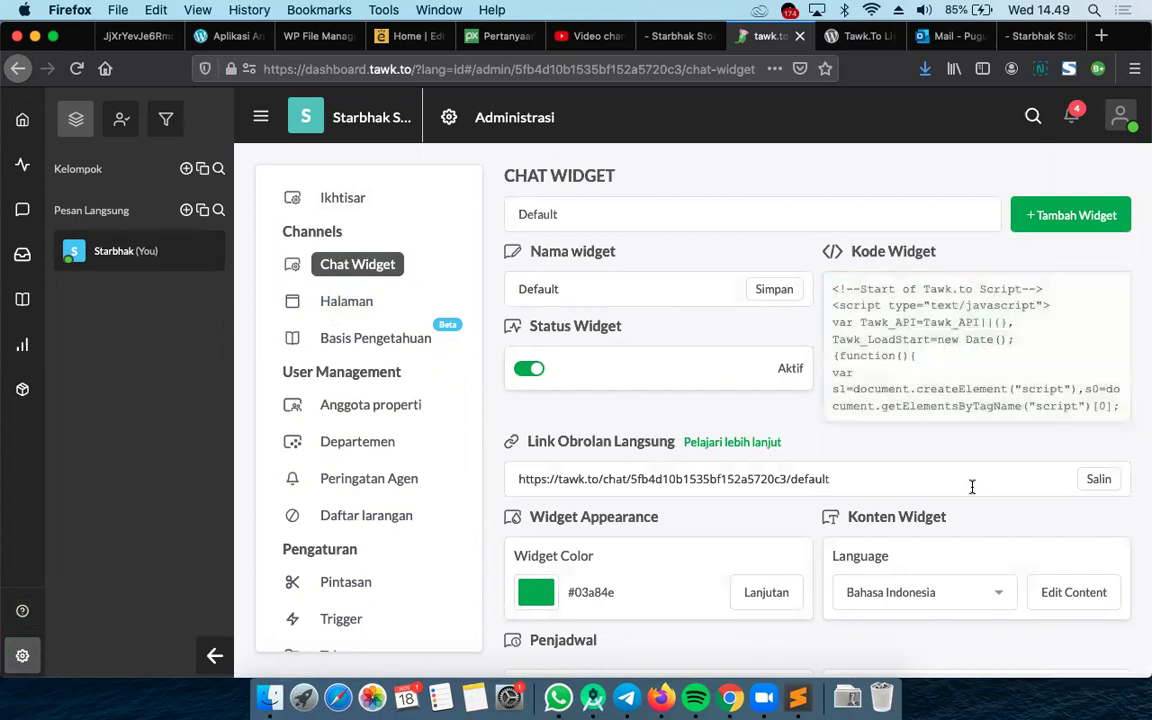
scroll(941, 440, down, 2)
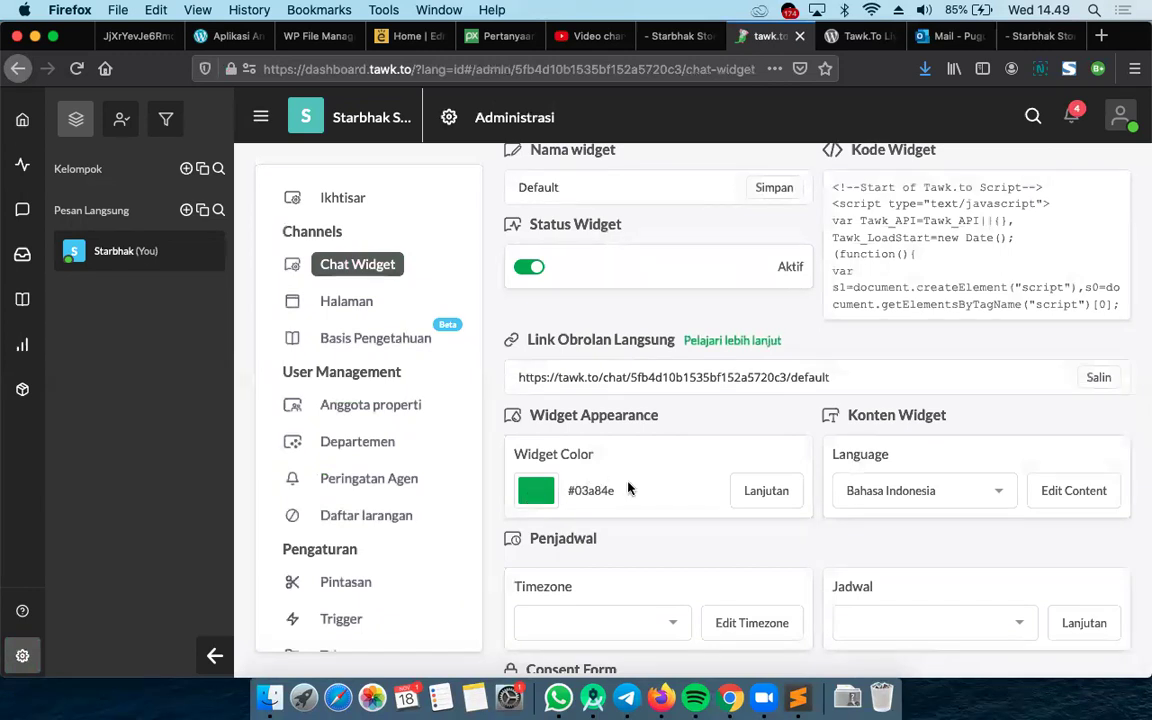
scroll(735, 494, down, 3)
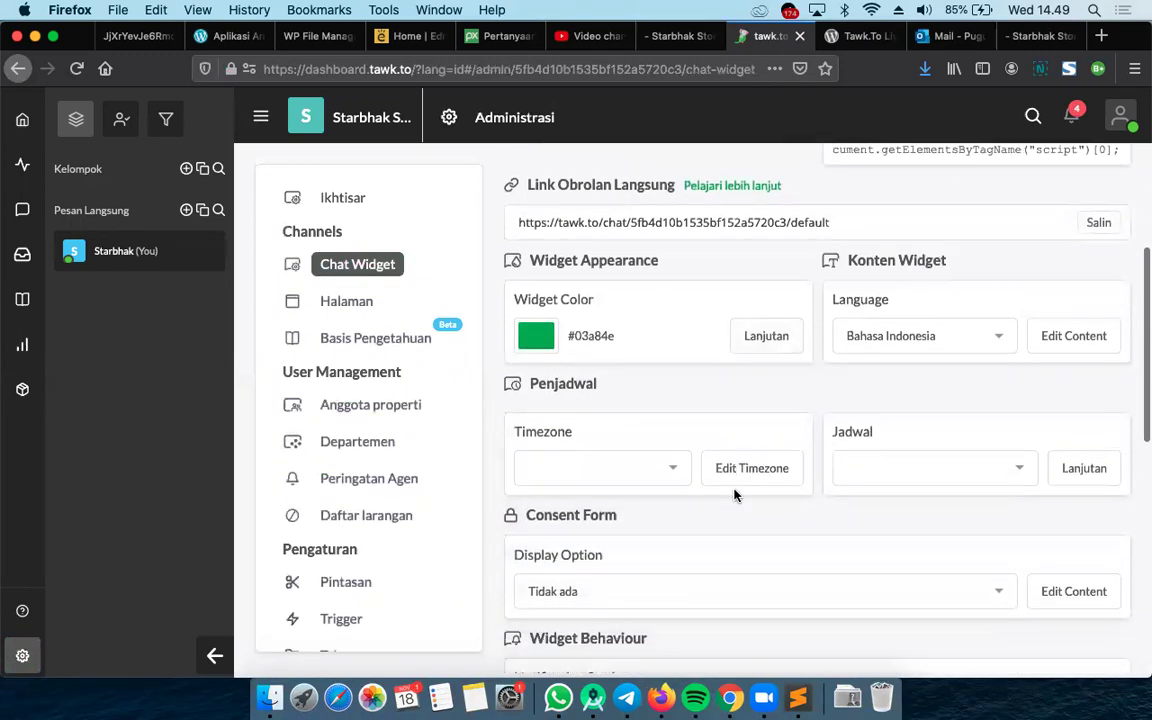
scroll(735, 494, up, 5)
mouse_move(940, 345)
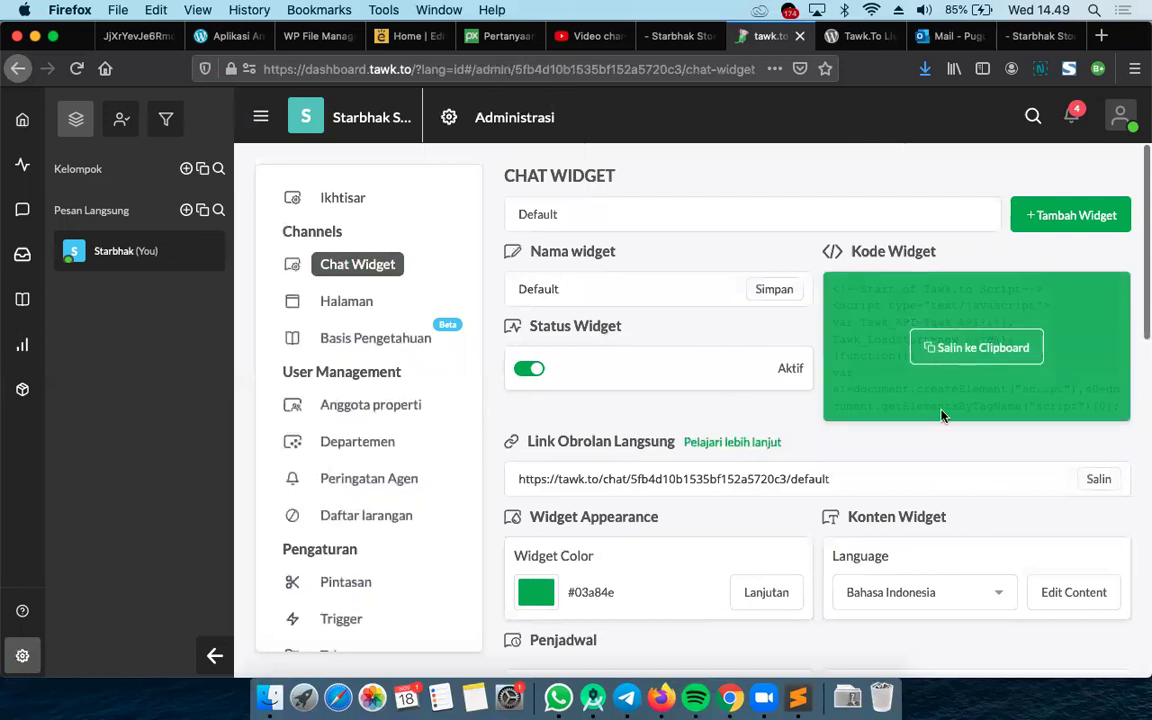
click(956, 350)
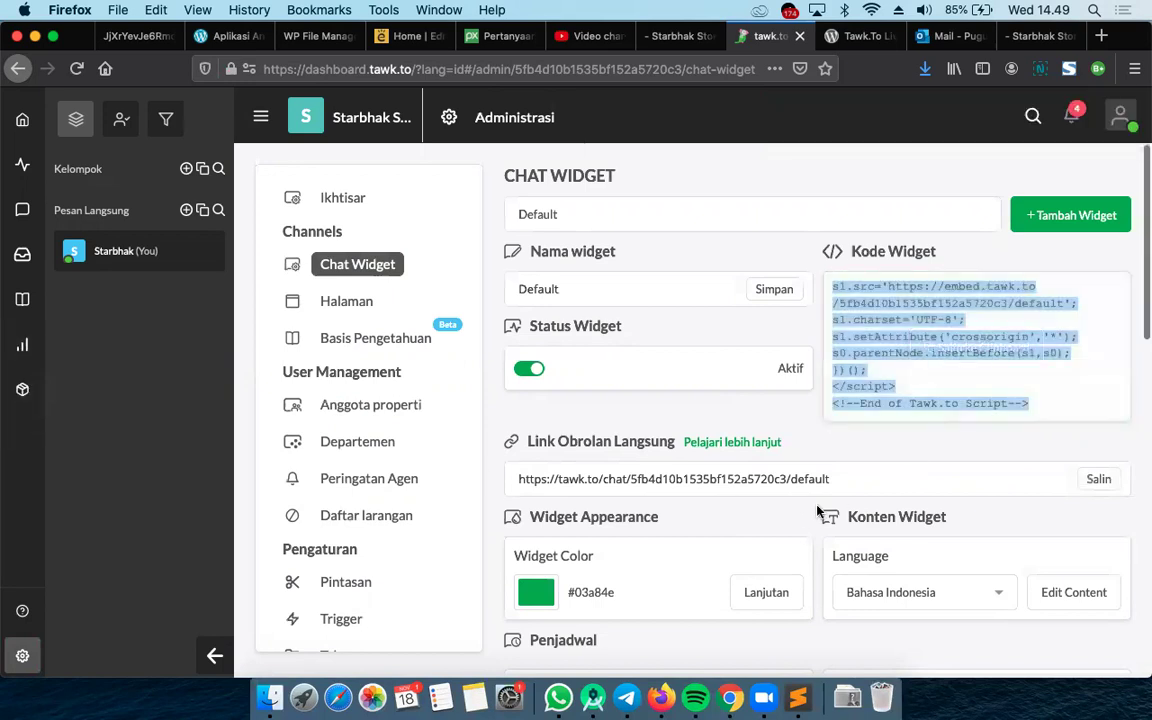
Look over the rest of the widget settings, then switch to WP File Manager
scroll(937, 419, down, 2)
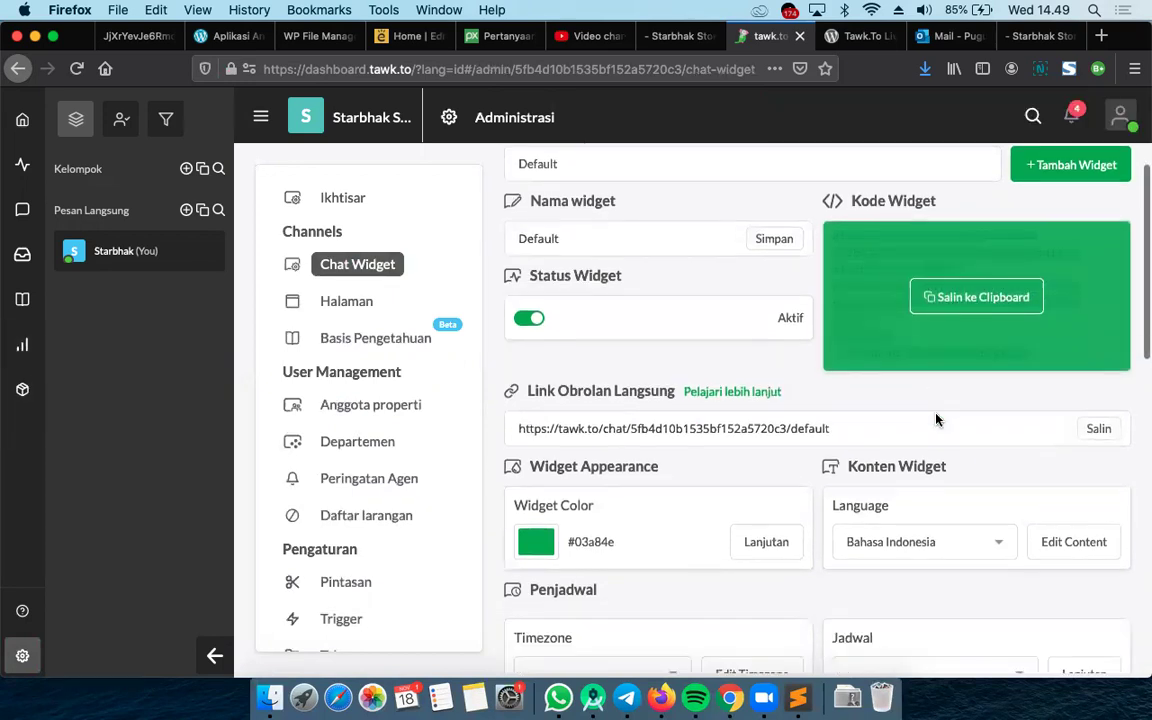
scroll(937, 419, down, 1)
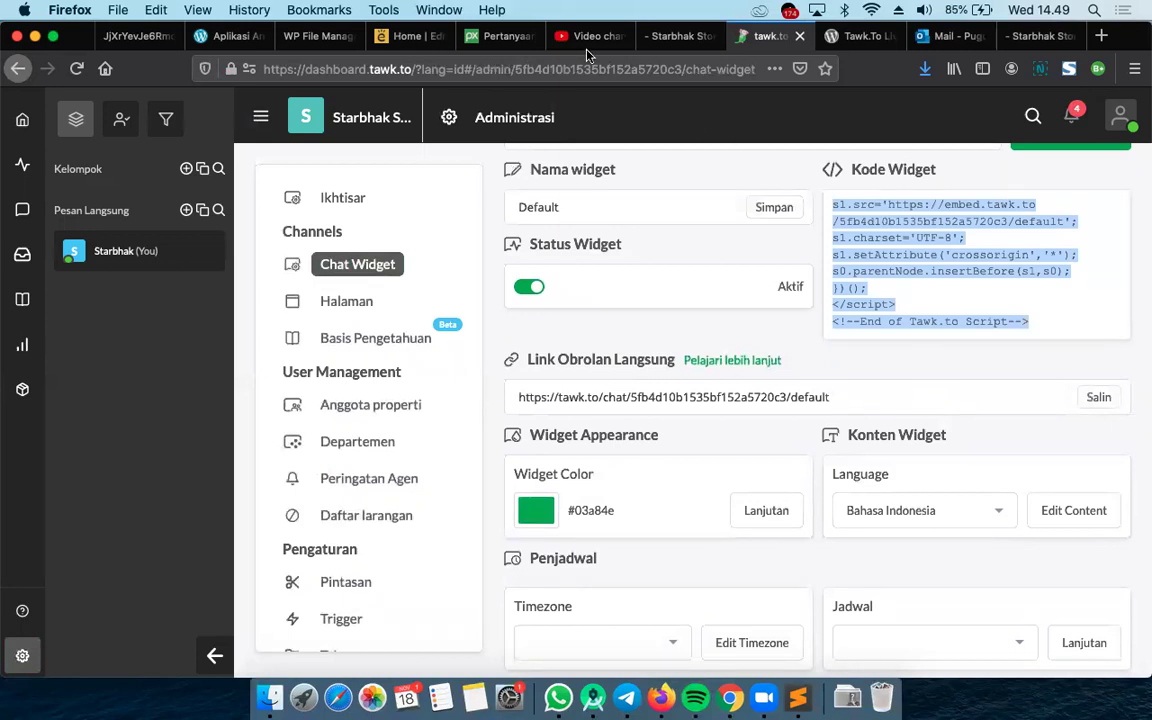
click(297, 42)
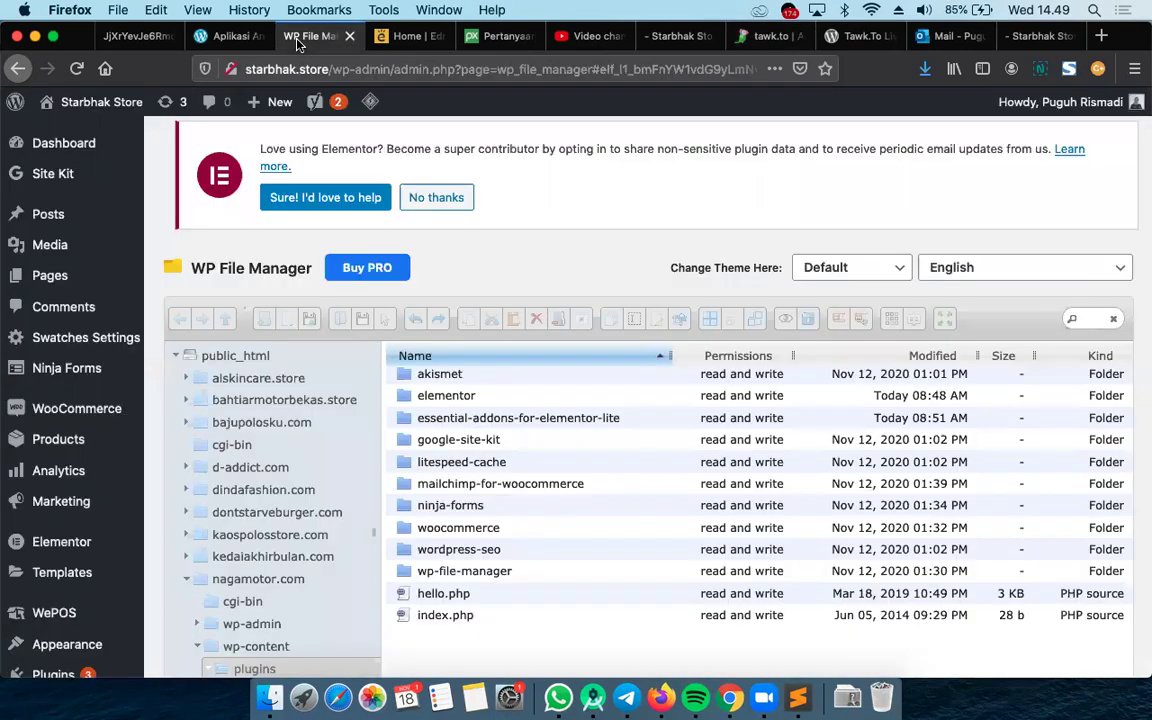
Navigate to wp-content > themes > wp-bootstrap-starter in WP File Manager
scroll(278, 592, down, 2)
click(234, 576)
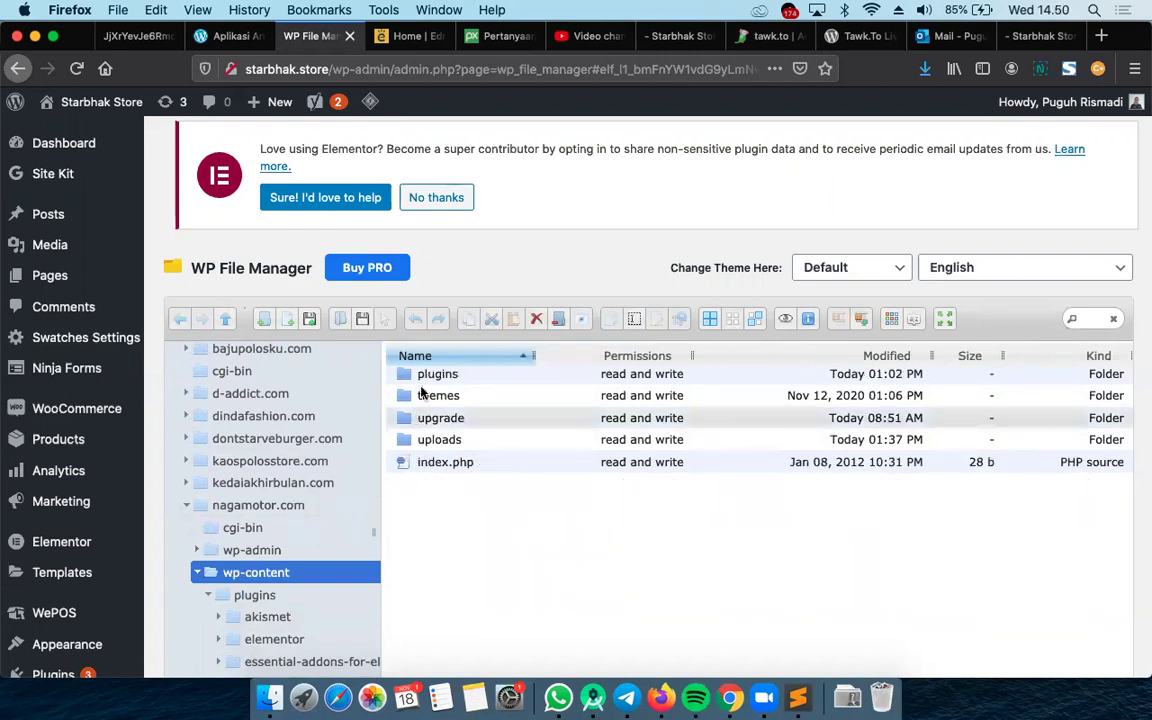
click(413, 396)
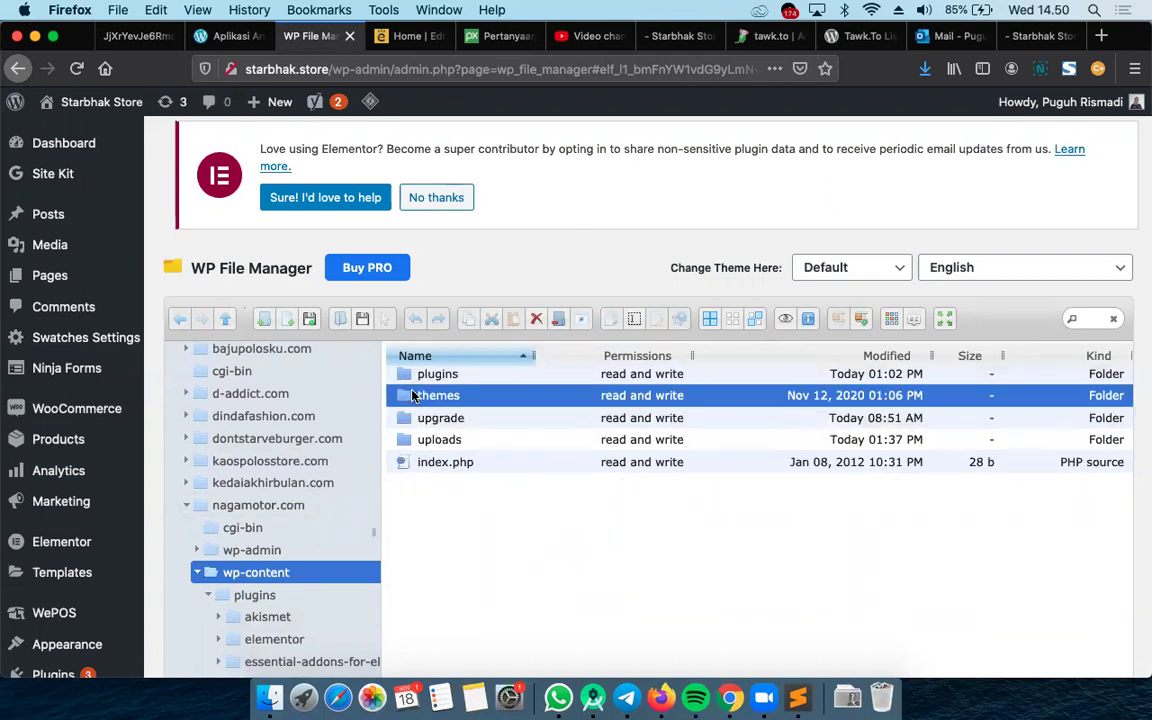
double_click(413, 396)
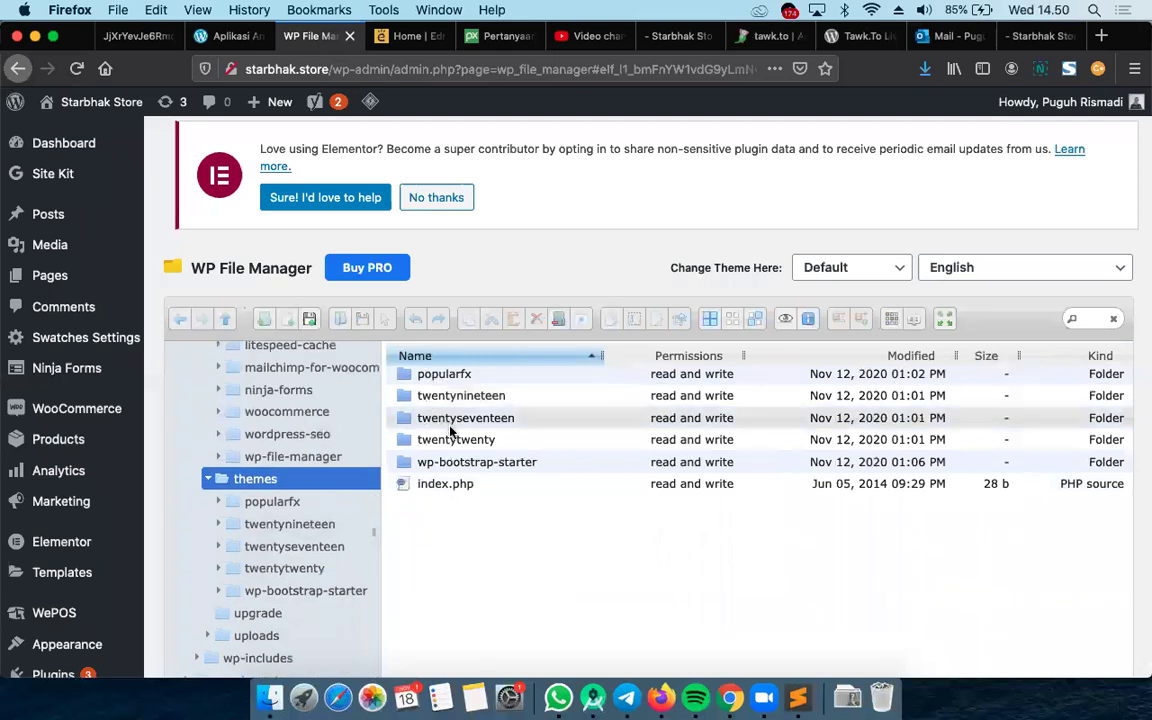
click(403, 467)
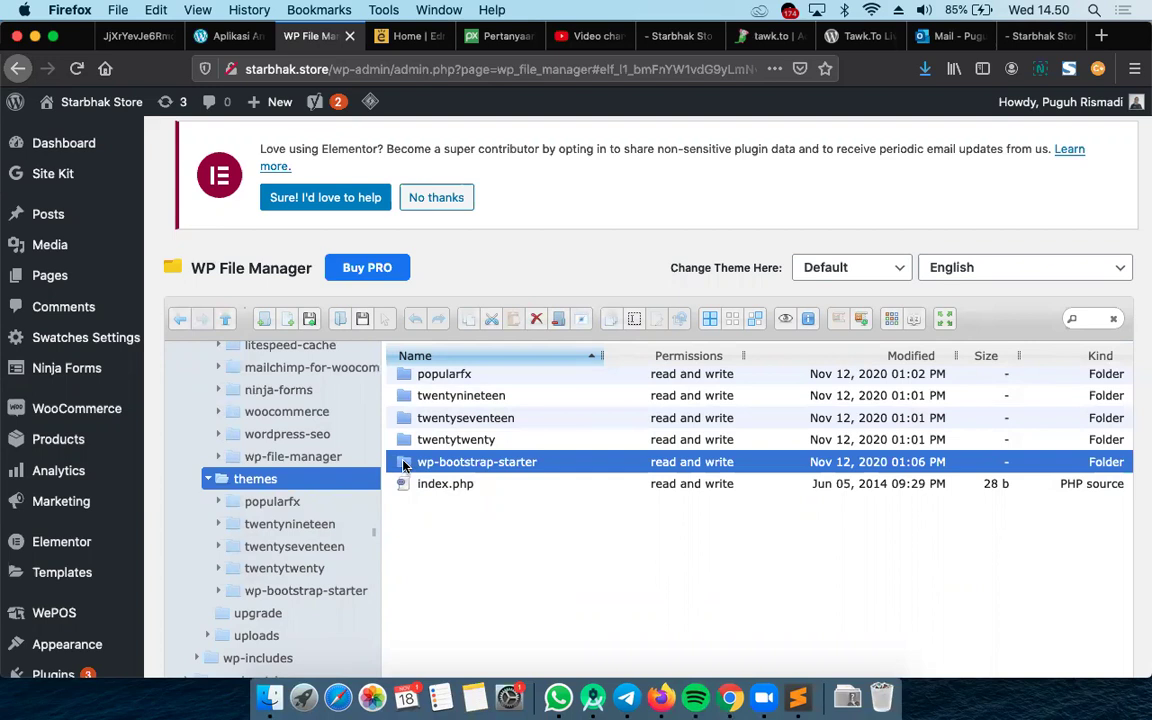
double_click(405, 466)
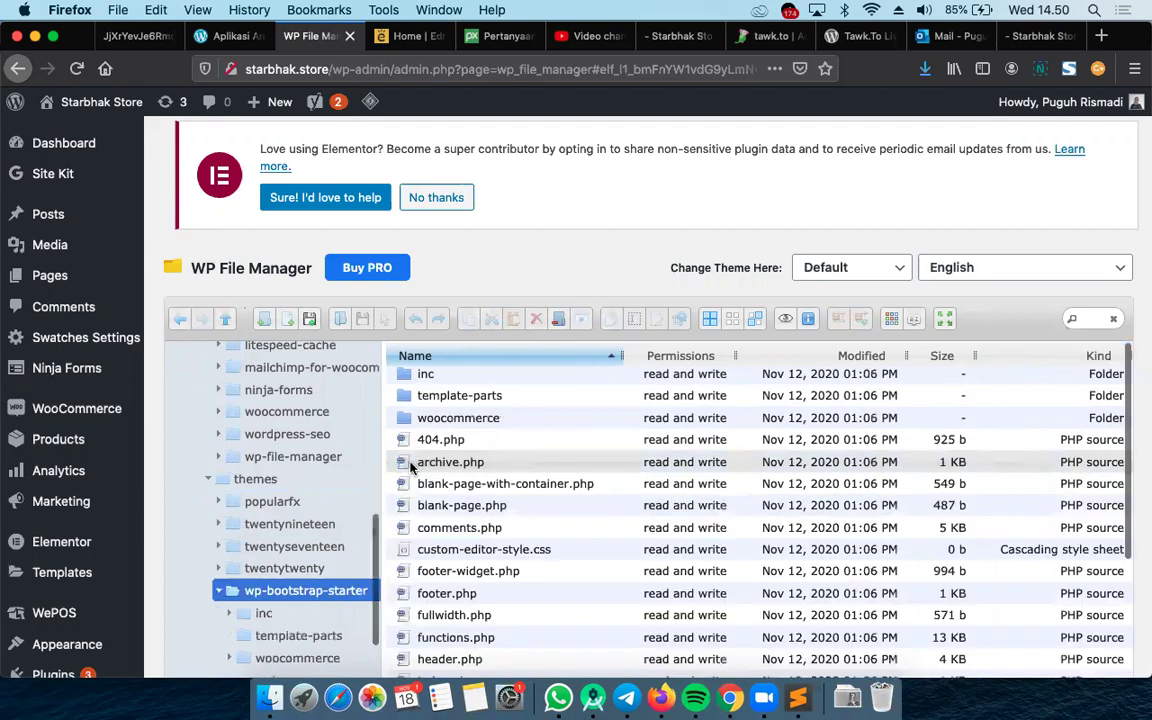
Open footer.php in the Code Editor
scroll(497, 484, down, 2)
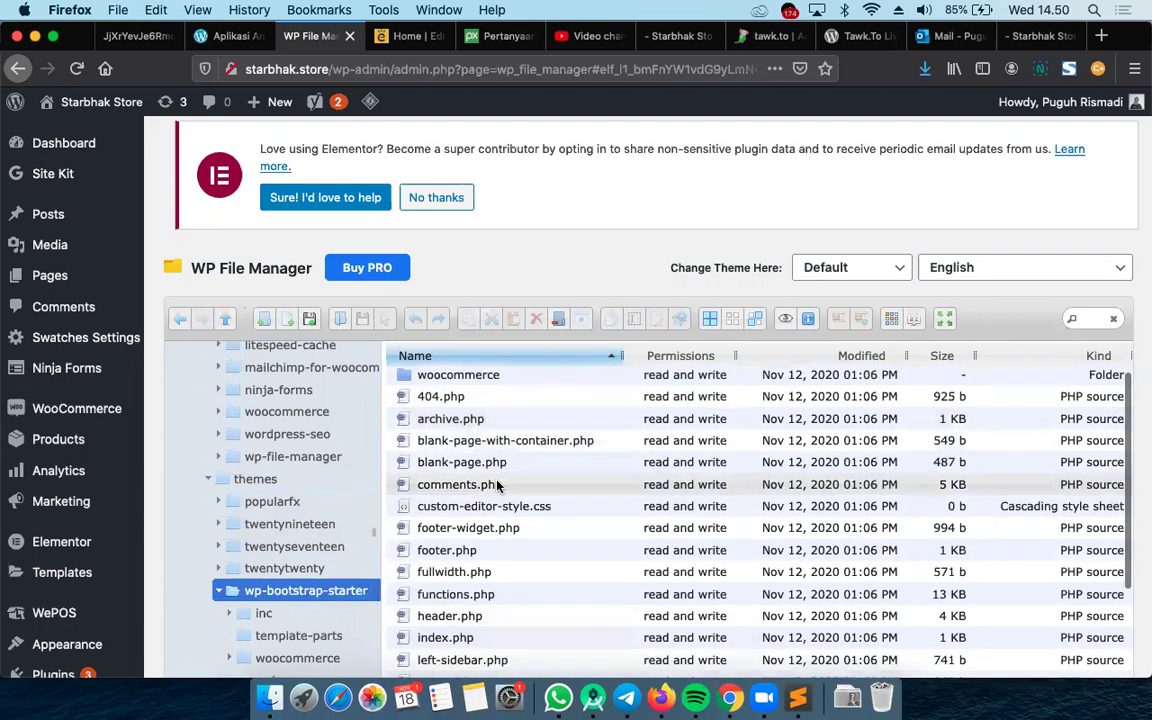
scroll(497, 484, down, 3)
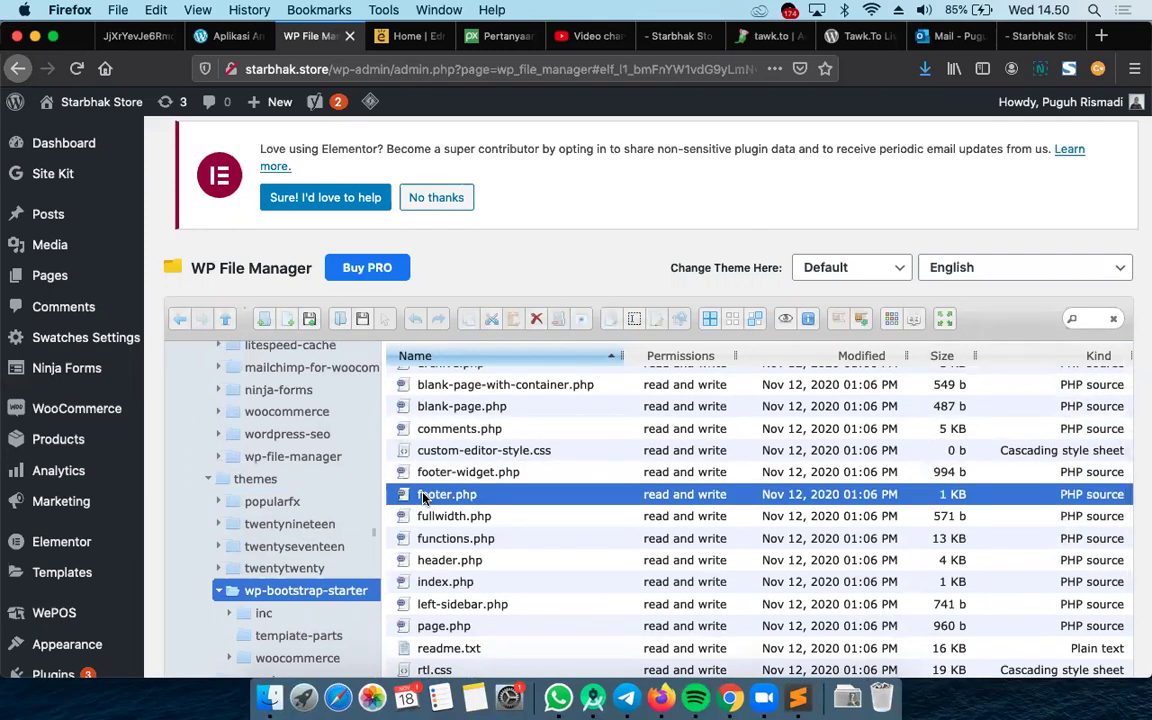
right_click(432, 494)
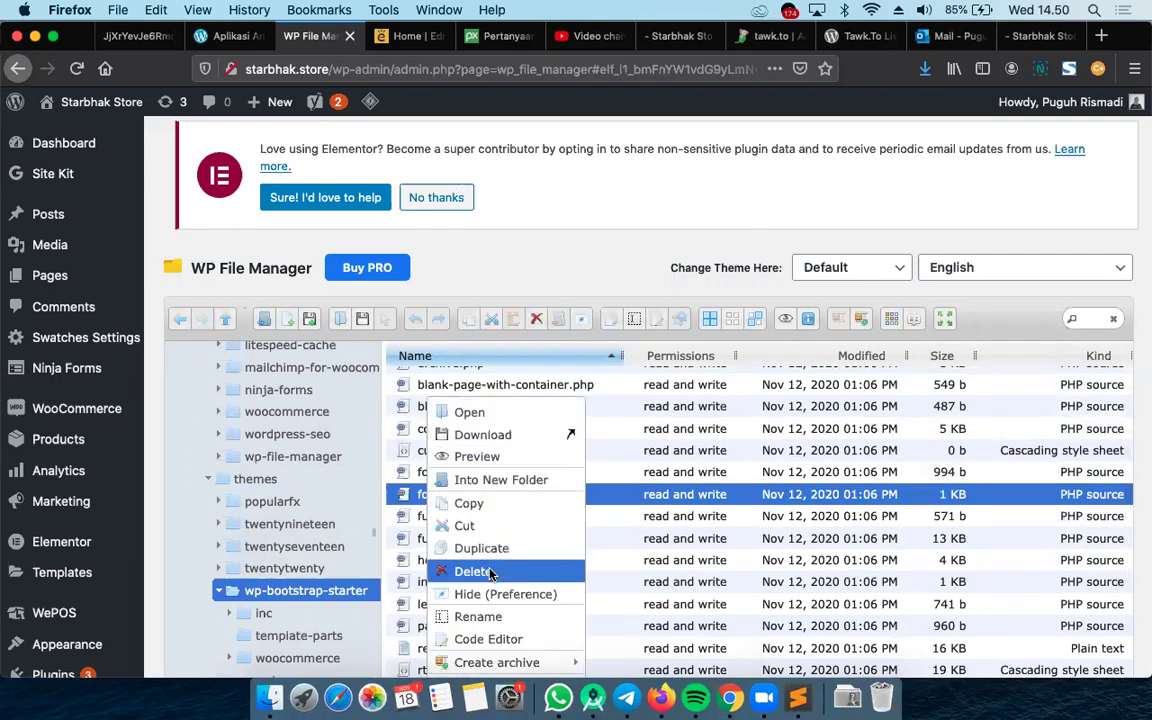
click(490, 640)
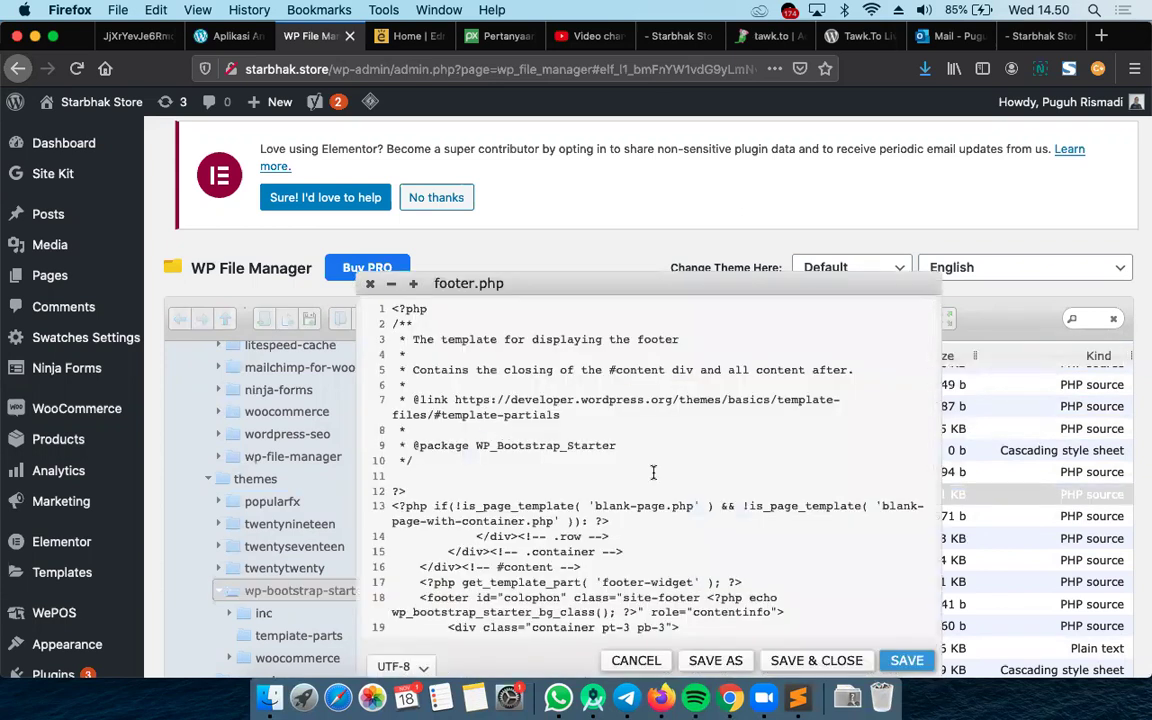
Paste the Tawk.to script on empty line 30 of footer.php and save and close
scroll(653, 472, down, 5)
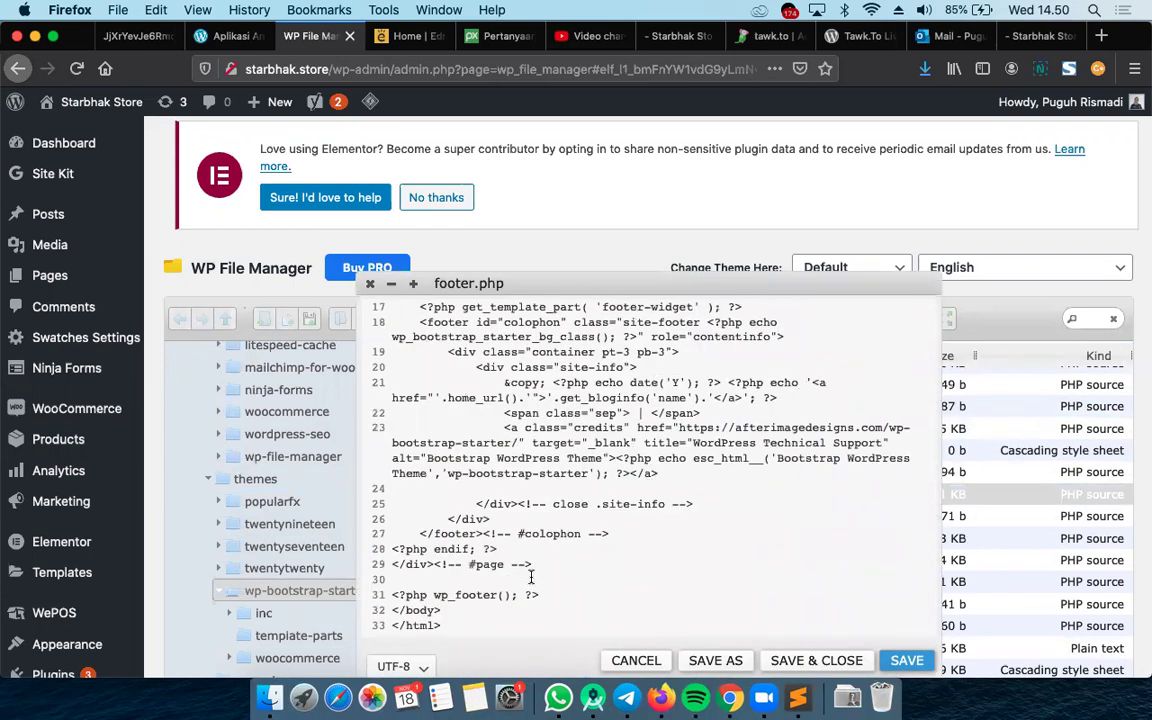
click(617, 561)
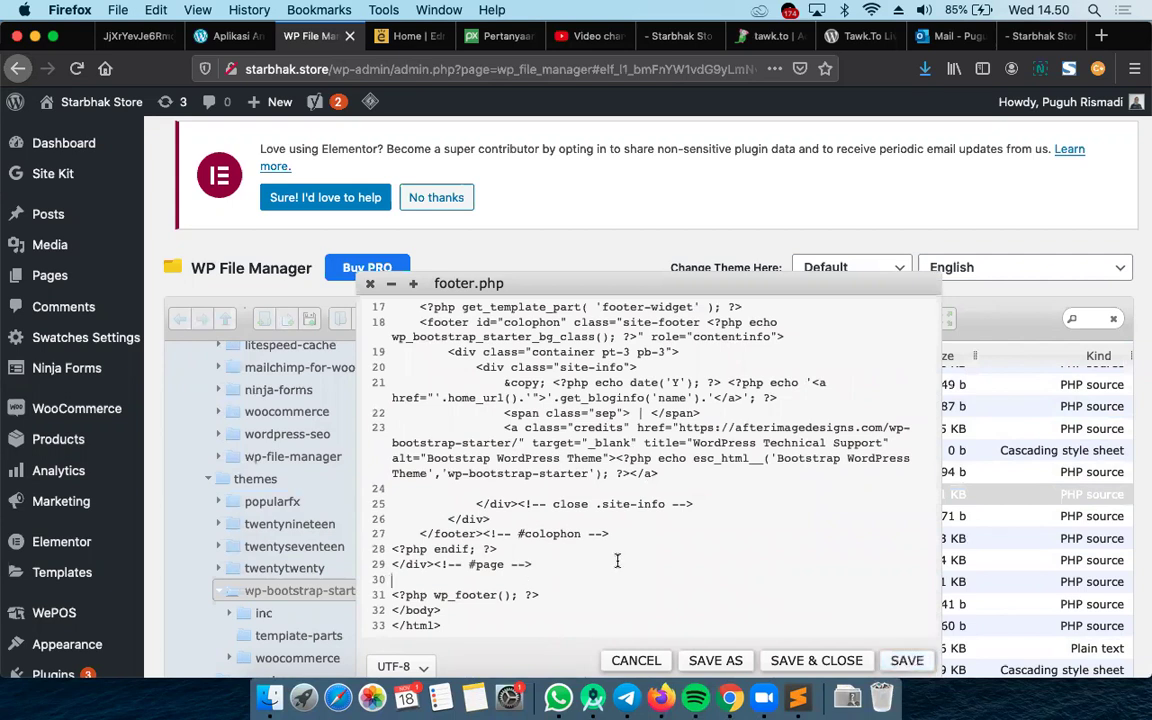
key(super+v)
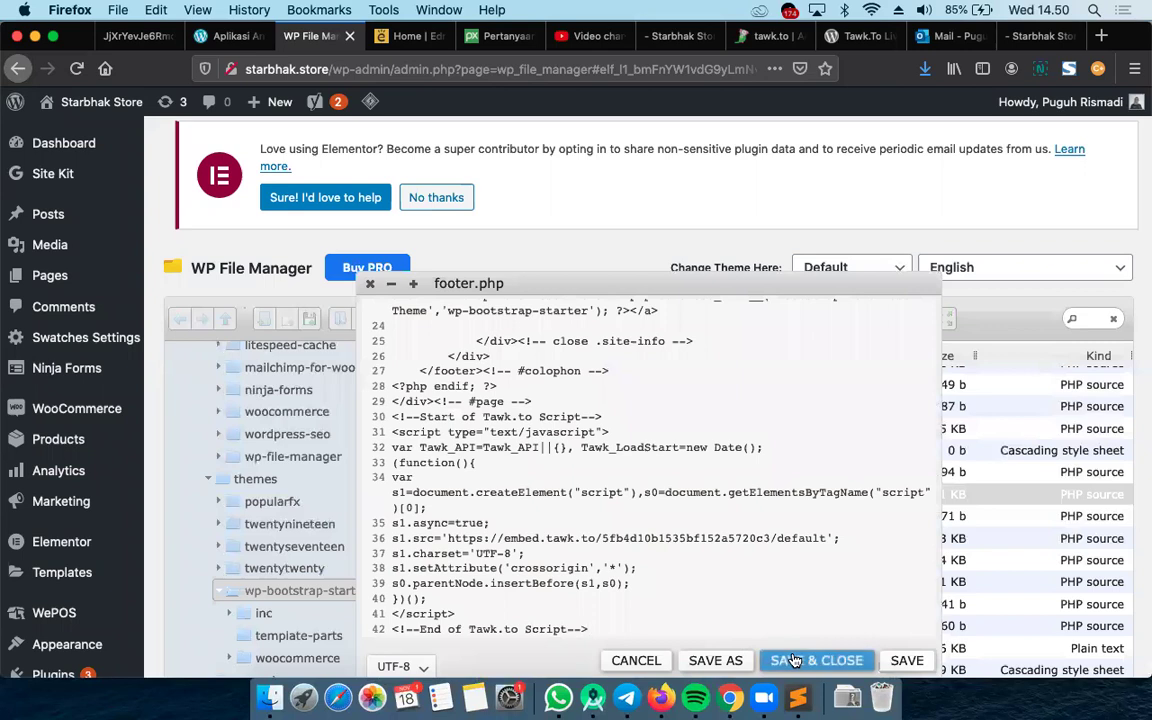
click(788, 660)
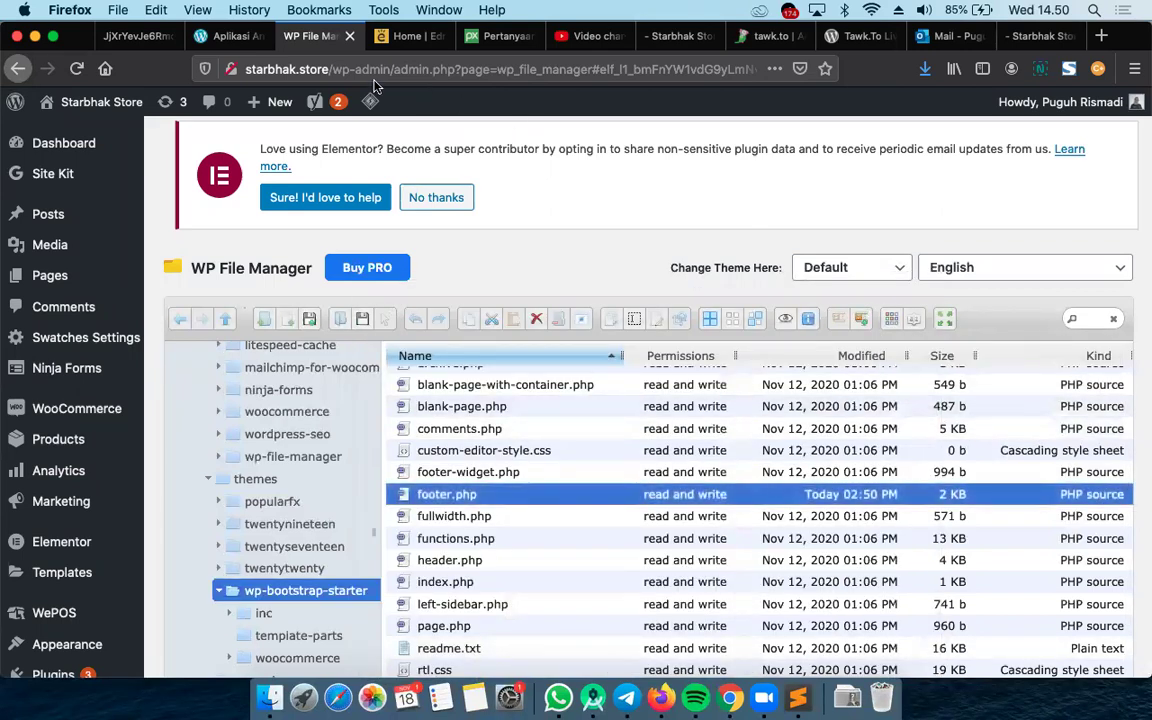
Reload the starbhak.store homepage, scroll through it, then return to the tawk.to dashboard
click(673, 36)
click(550, 62)
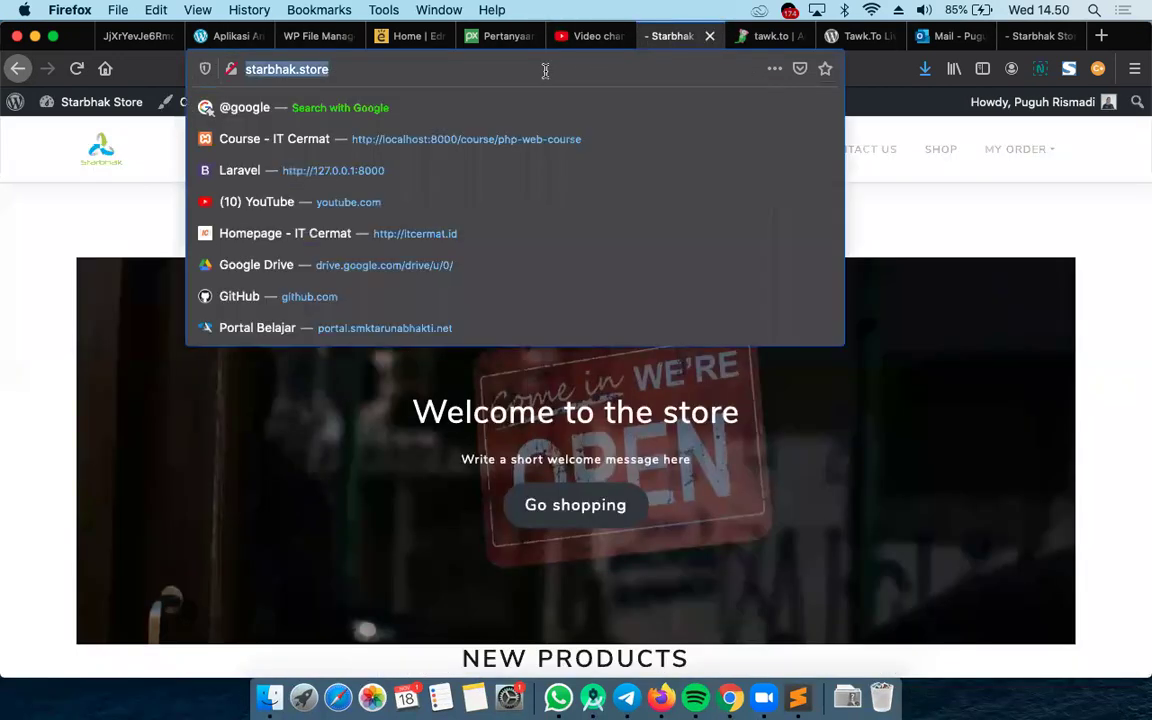
key(Return)
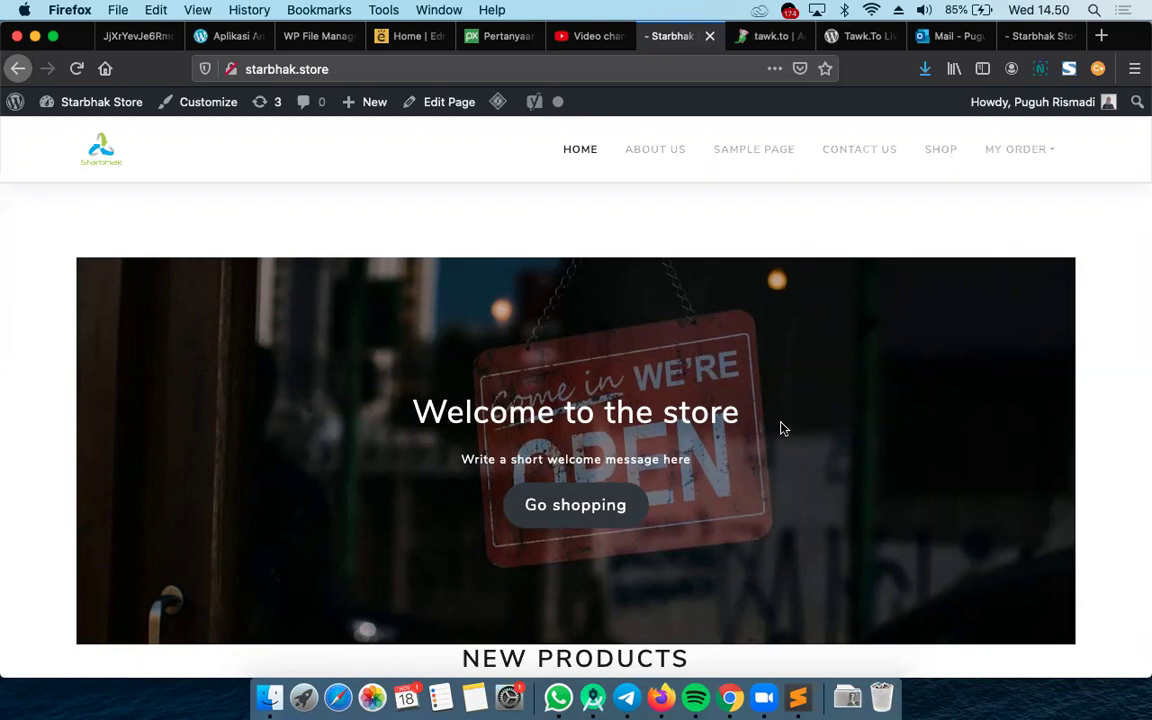
scroll(782, 428, down, 15)
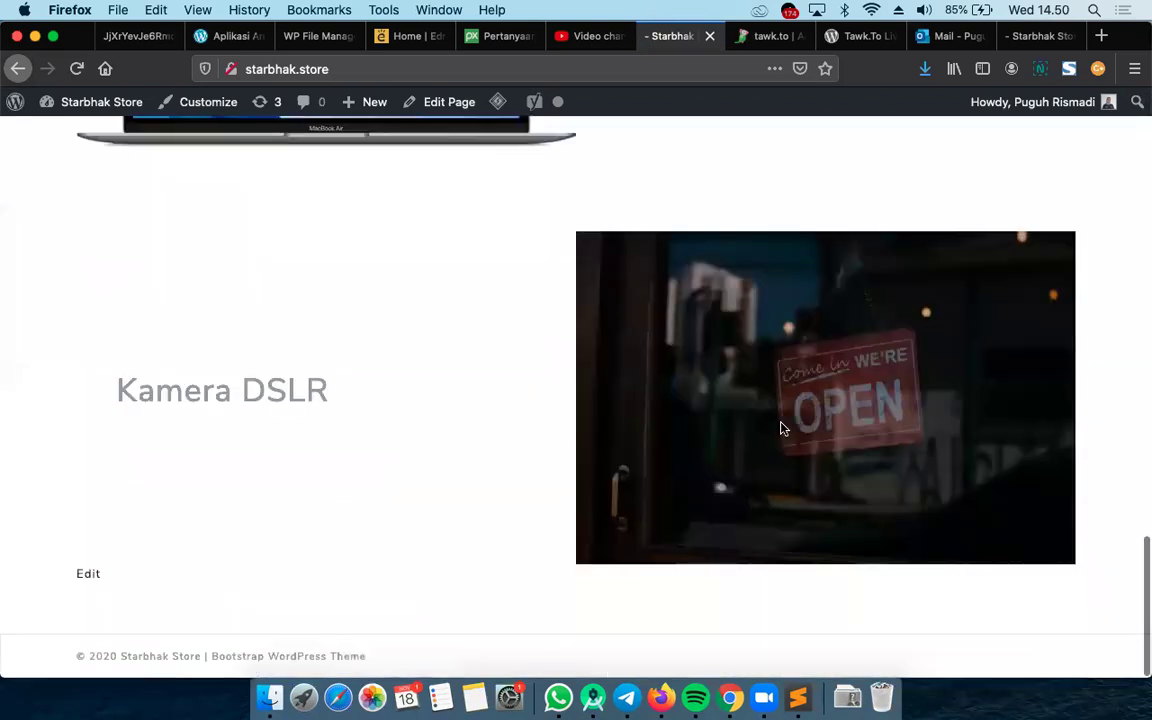
scroll(350, 213, up, 15)
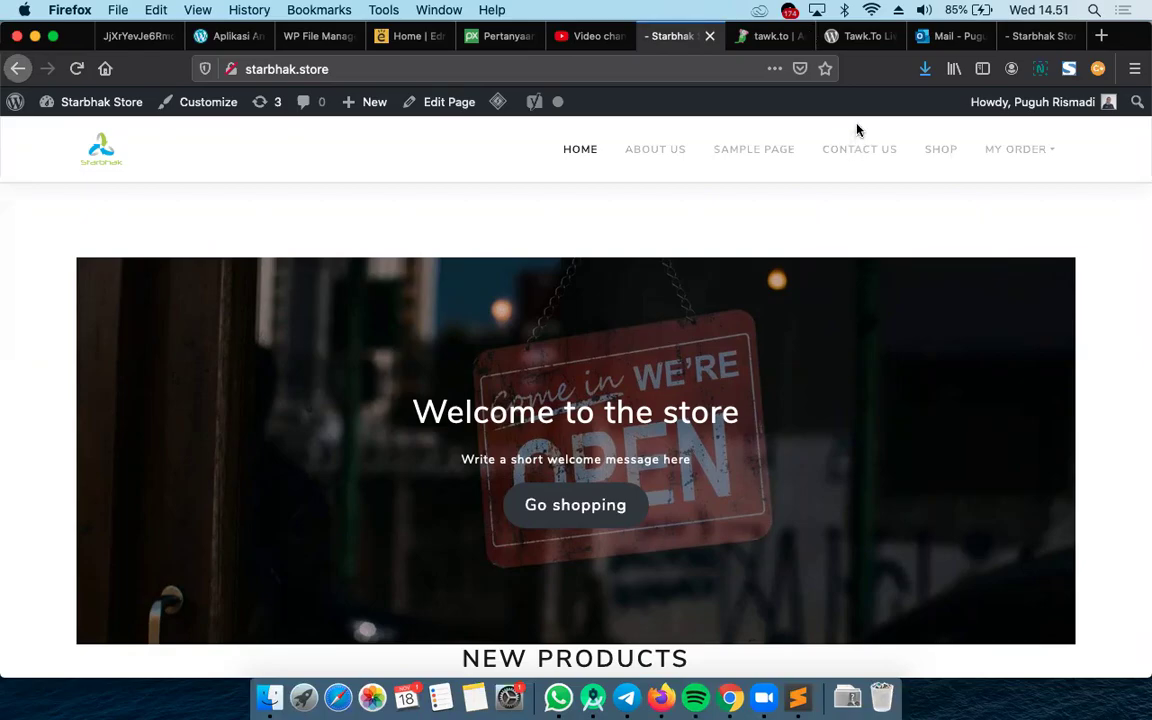
click(768, 36)
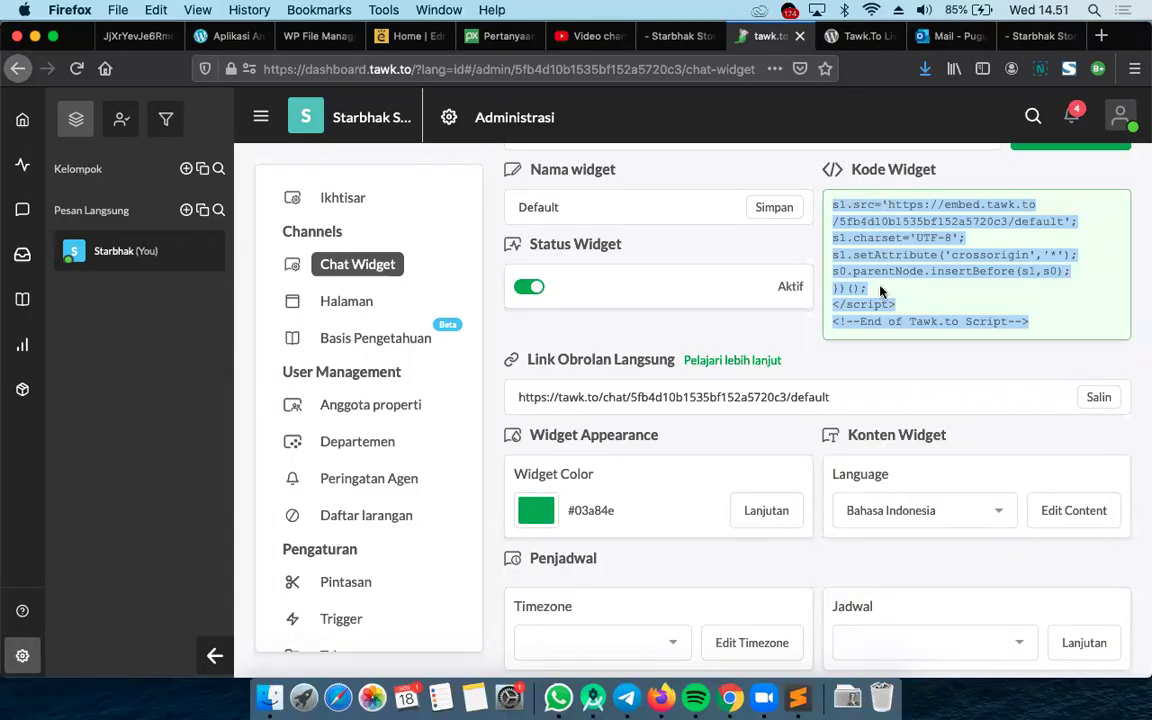
Copy the Kode Widget embed code again with Salin ke Clipboard
mouse_move(895, 230)
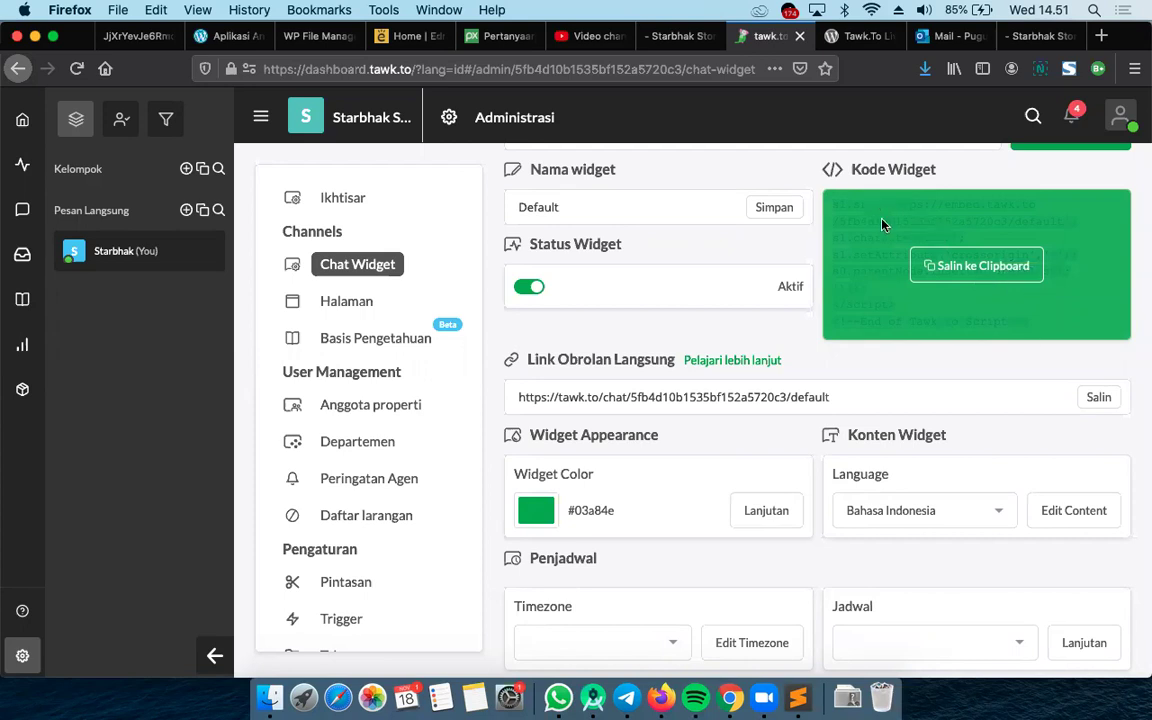
click(921, 265)
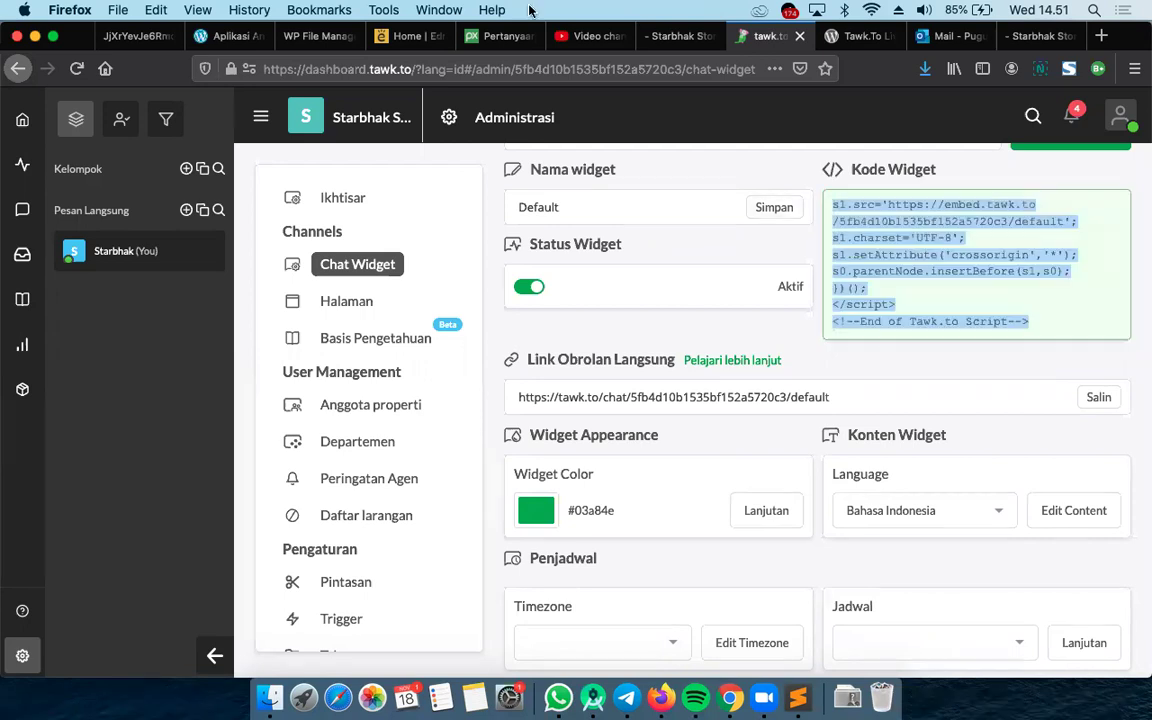
Start loading WordPress's Plugins > Add New page, then return to the tawk.to dashboard
click(290, 36)
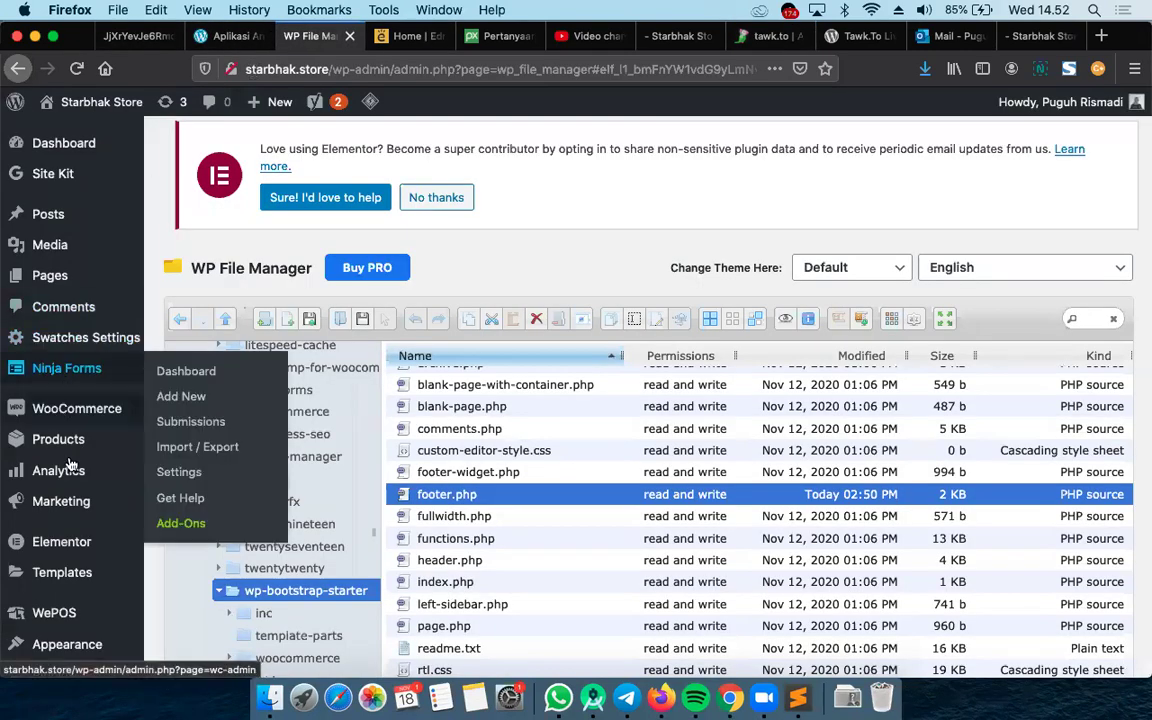
mouse_move(68, 574)
scroll(70, 576, down, 3)
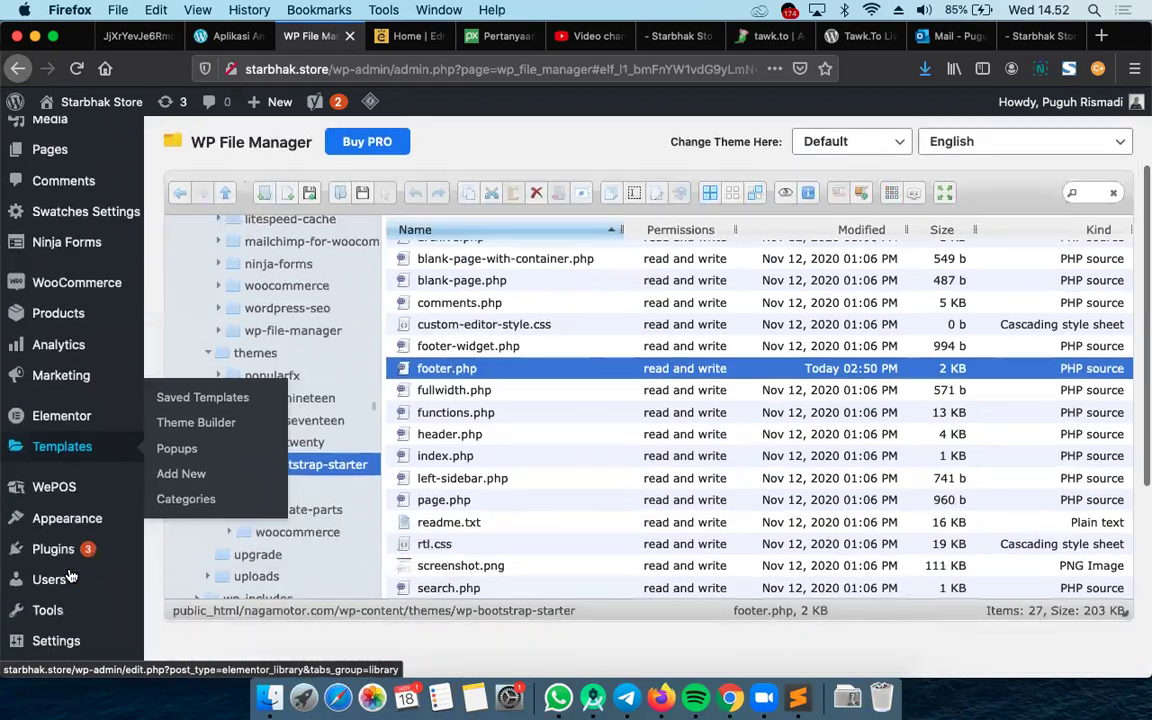
mouse_move(60, 538)
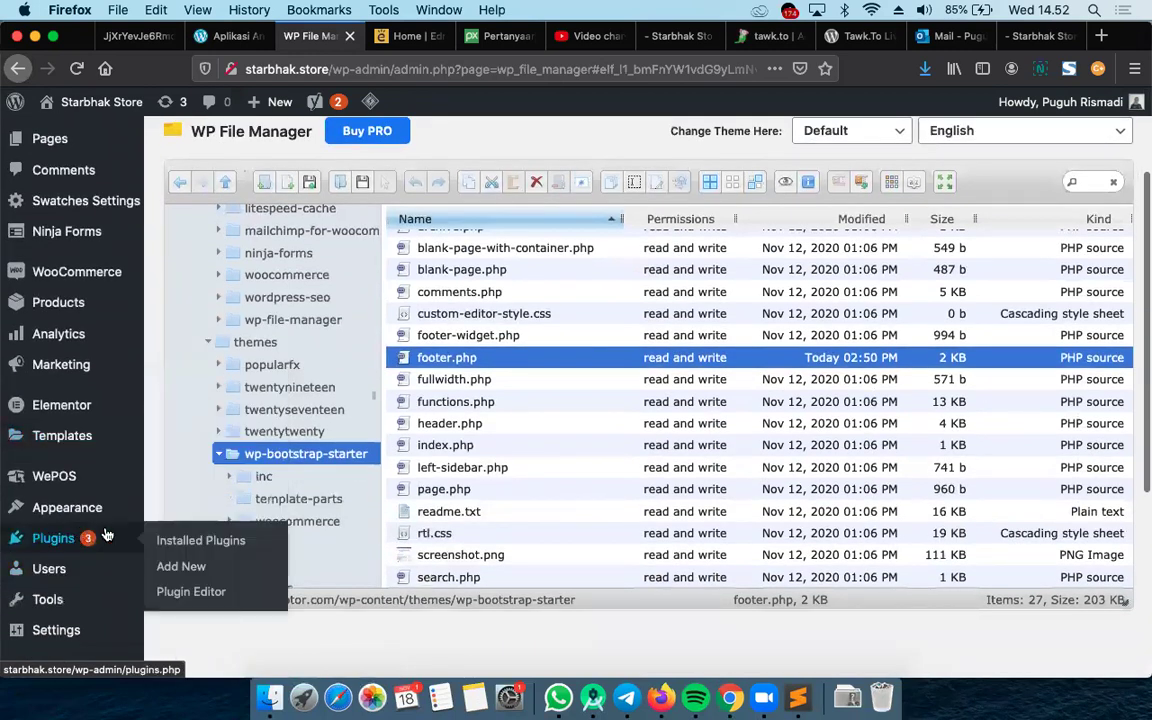
click(183, 568)
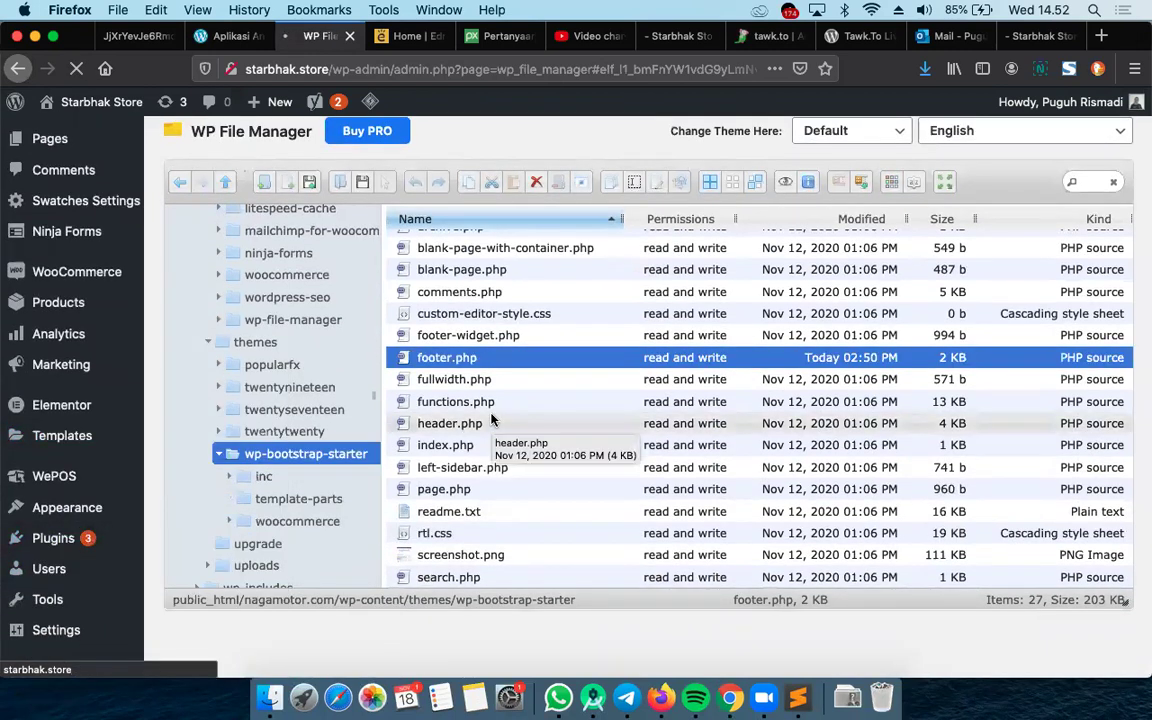
click(769, 36)
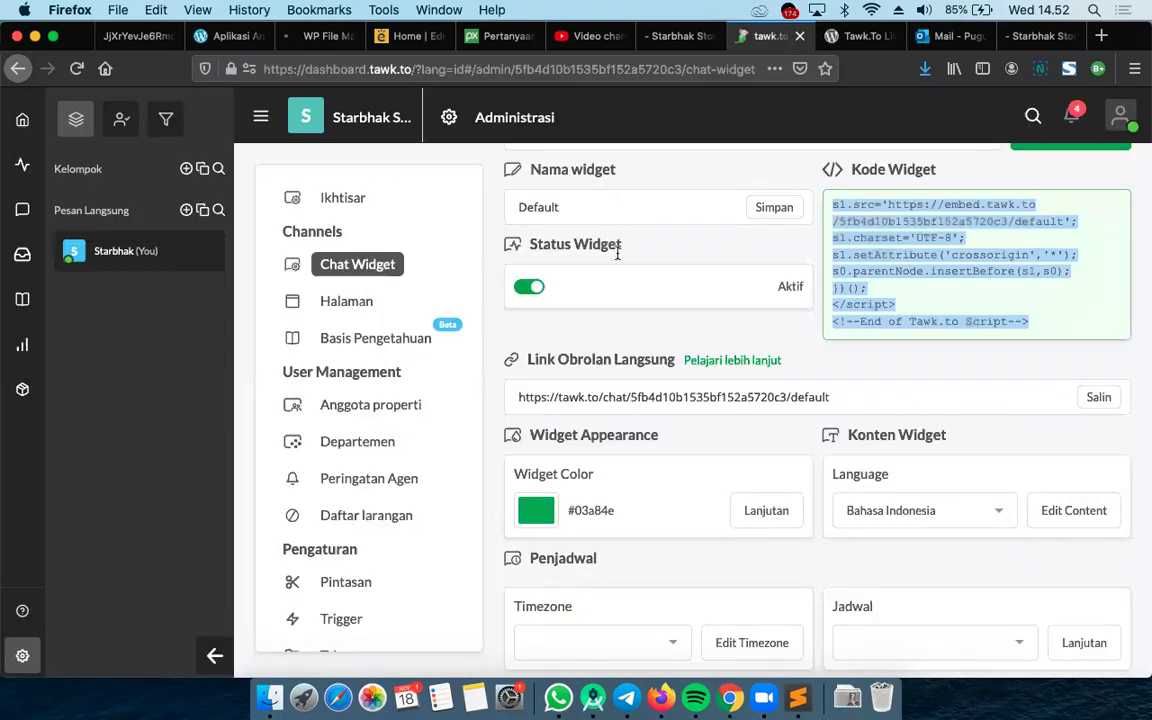
Look over the Tawk.To plugin page on WordPress.org
click(890, 37)
scroll(468, 378, up, 10)
scroll(473, 418, down, 5)
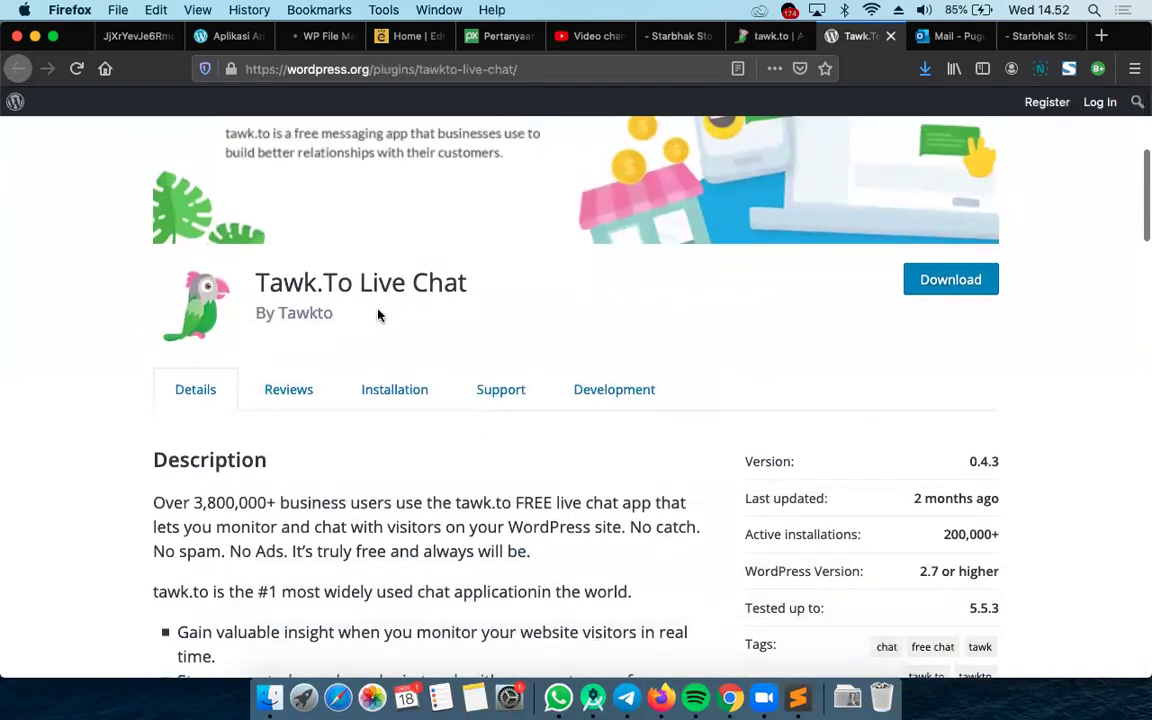
Copy the direct chat link (Link Obrolan Langsung) from tawk.to's Chat Widget settings
click(765, 36)
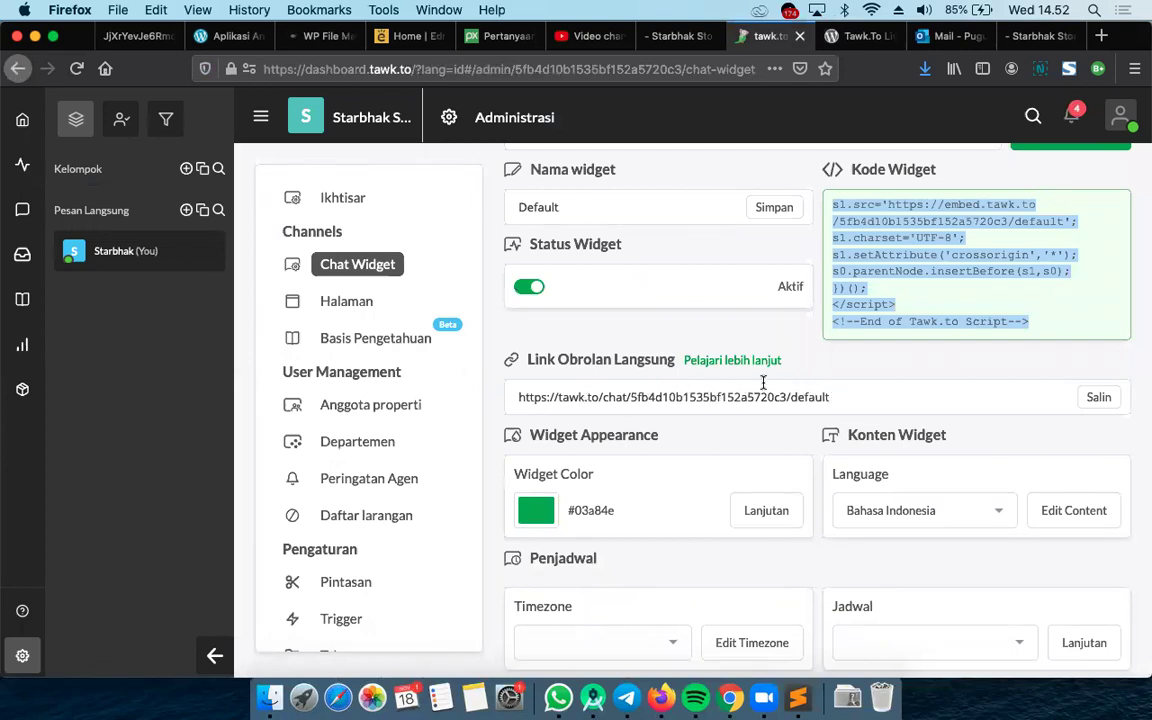
scroll(763, 385, down, 8)
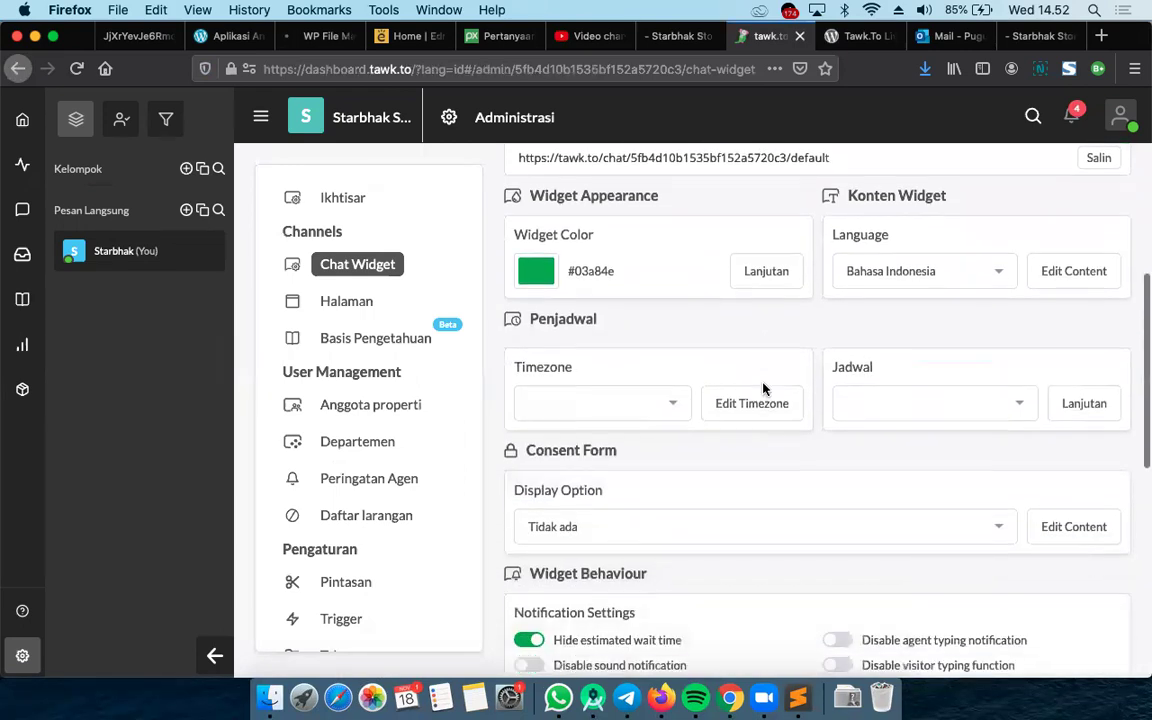
scroll(763, 388, up, 10)
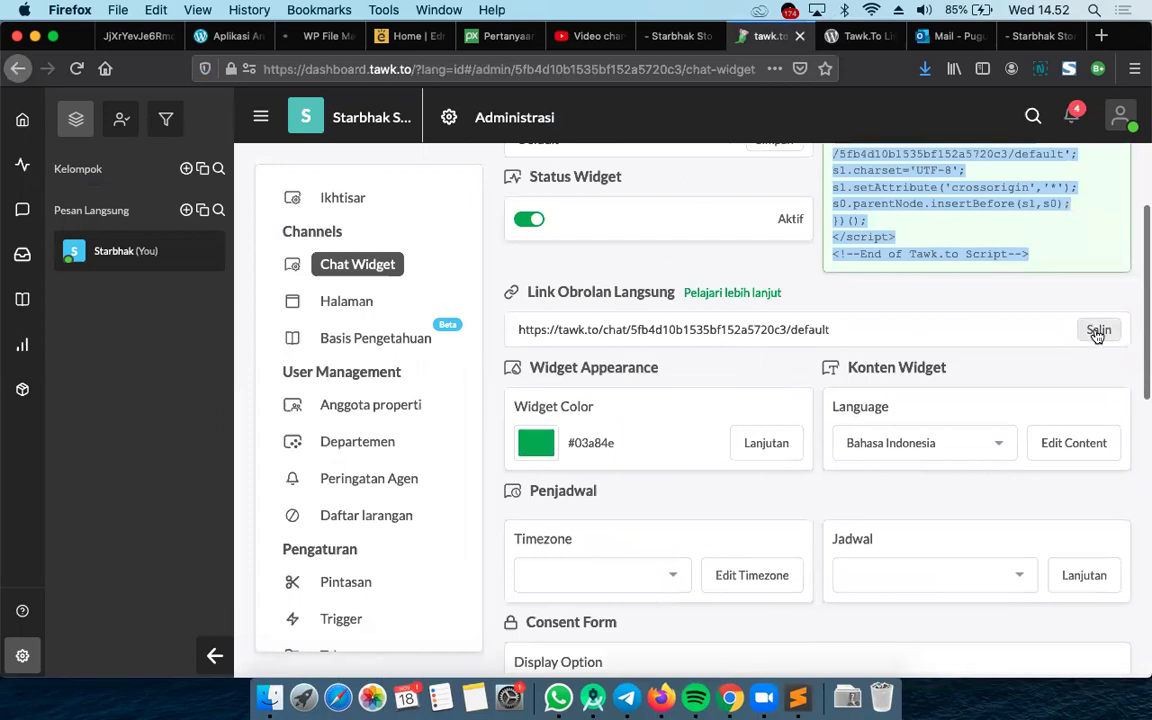
click(1098, 330)
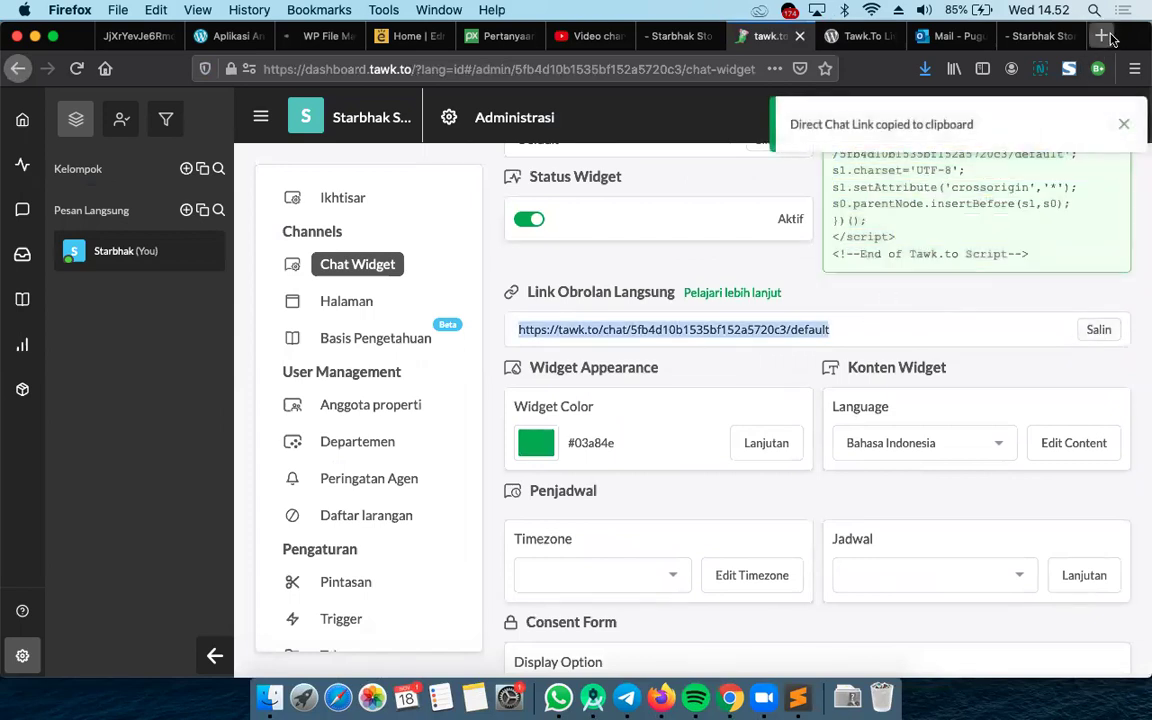
Load the copied direct chat link in a new tab and send 'halo' as a visitor
key(super+t)
key(super+v)
key(Return)
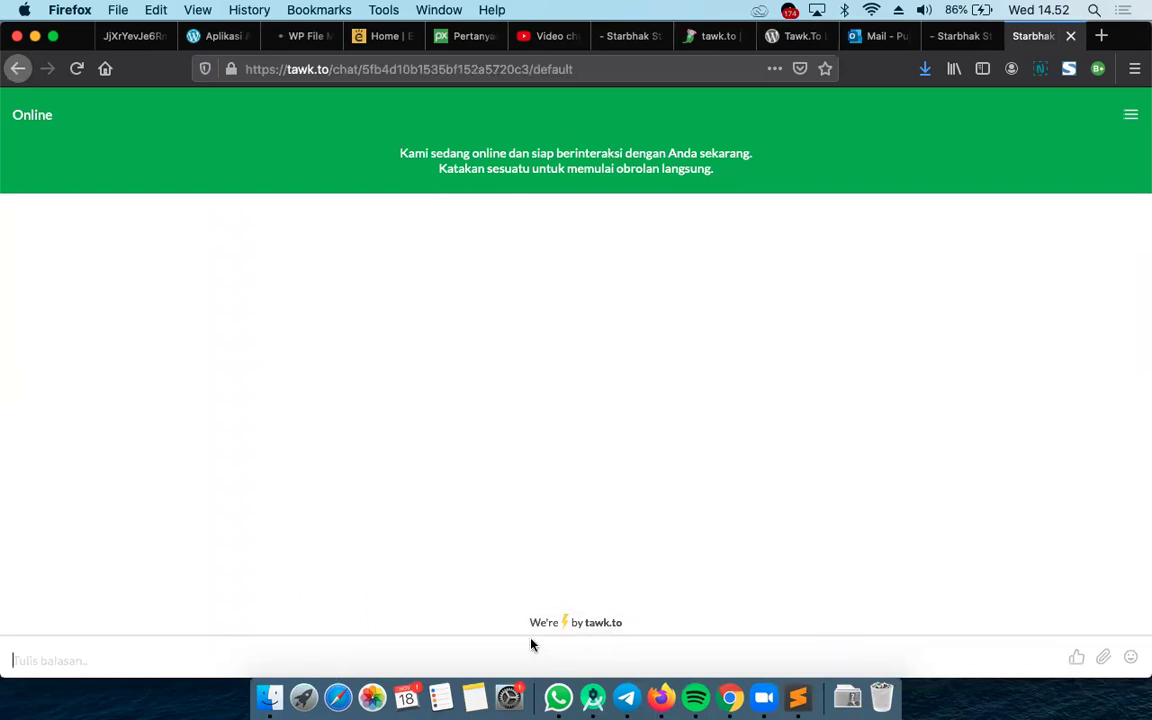
text(halo)
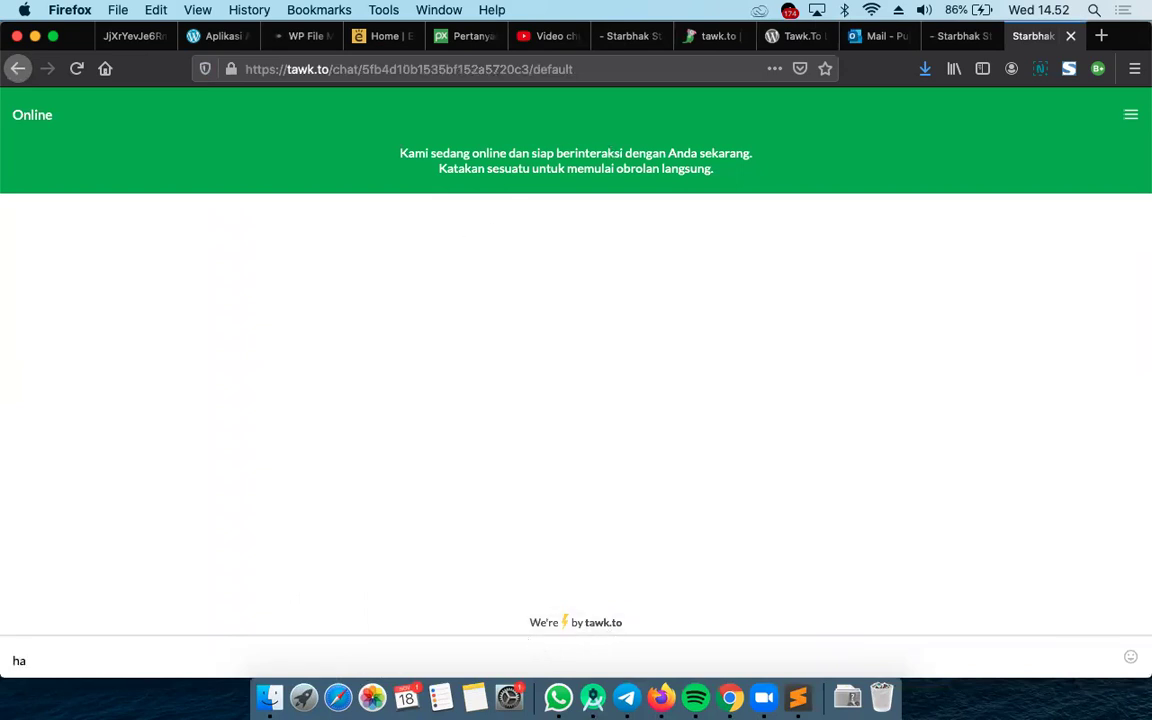
key(Return)
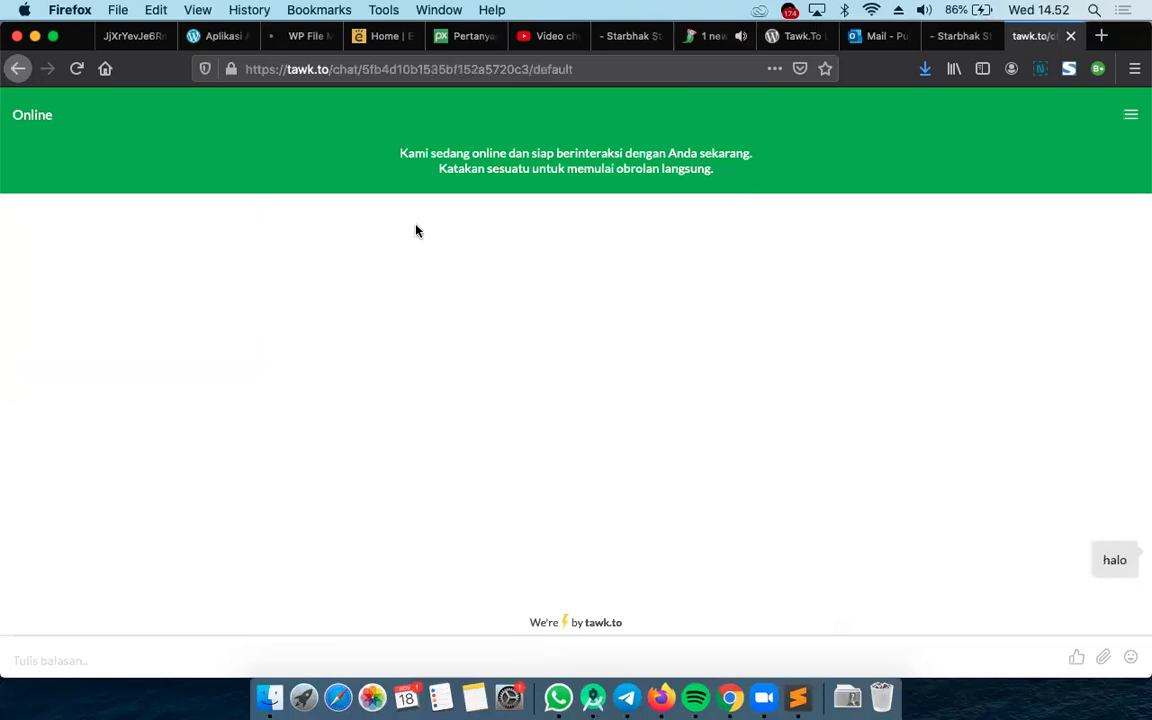
Open the chat with the new Starbhak Store visitor listed under Memasuki
click(700, 36)
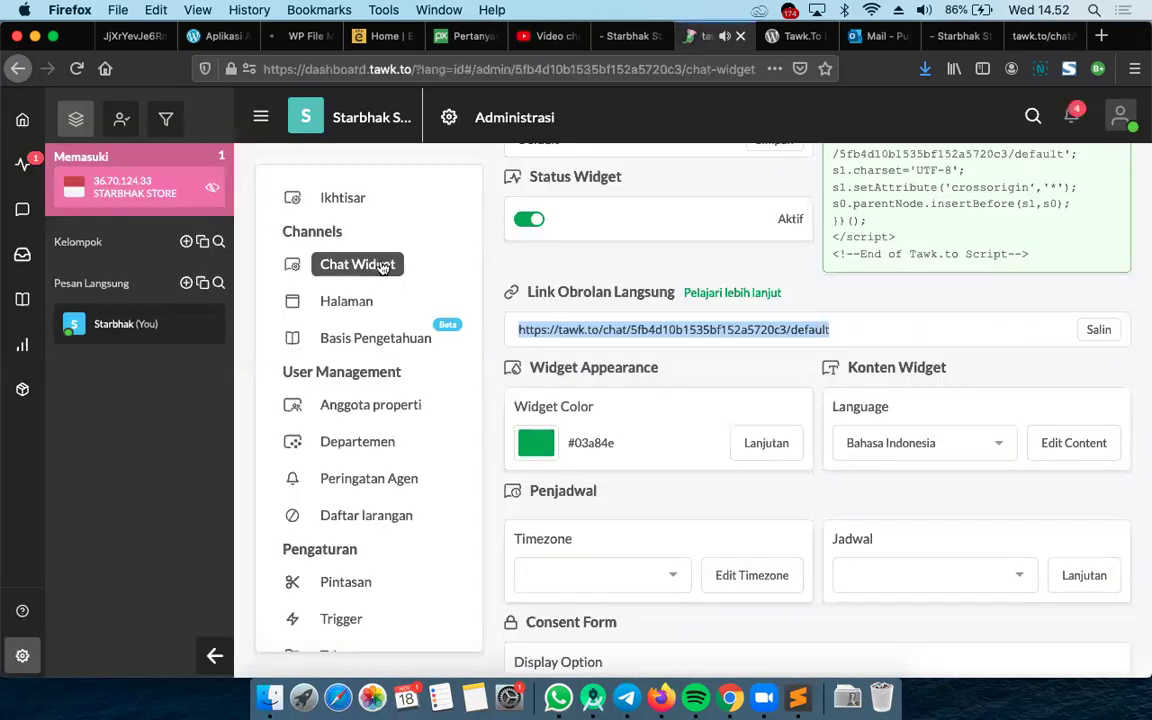
mouse_move(100, 190)
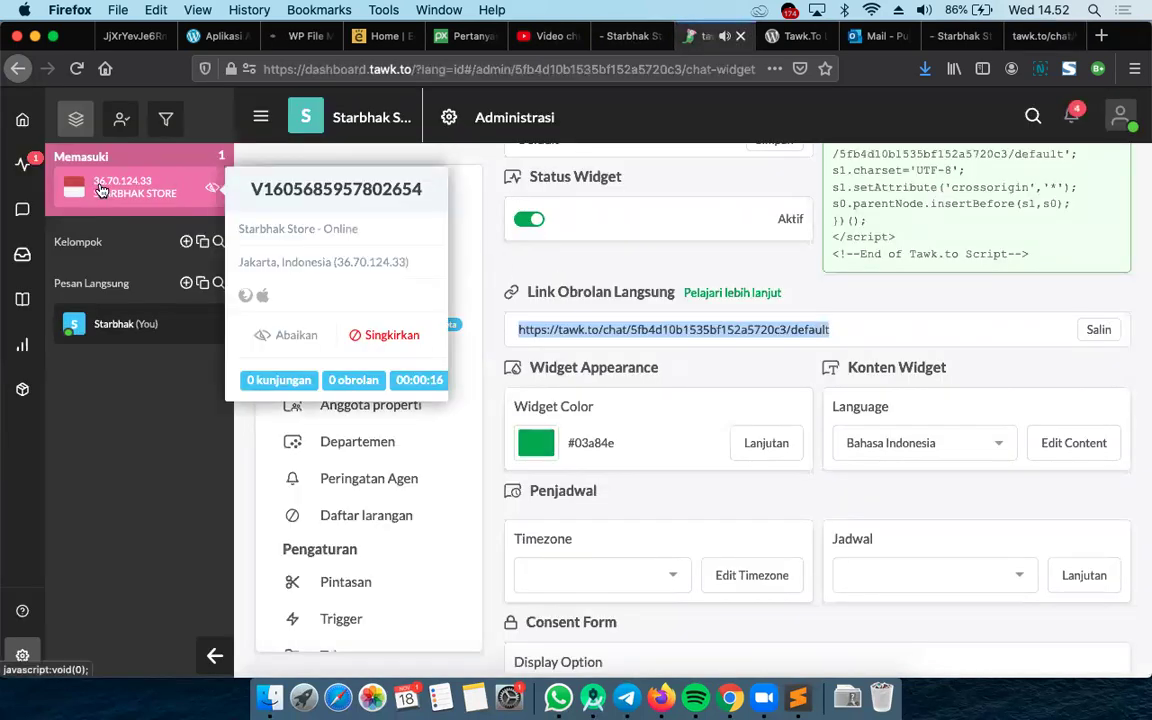
click(100, 190)
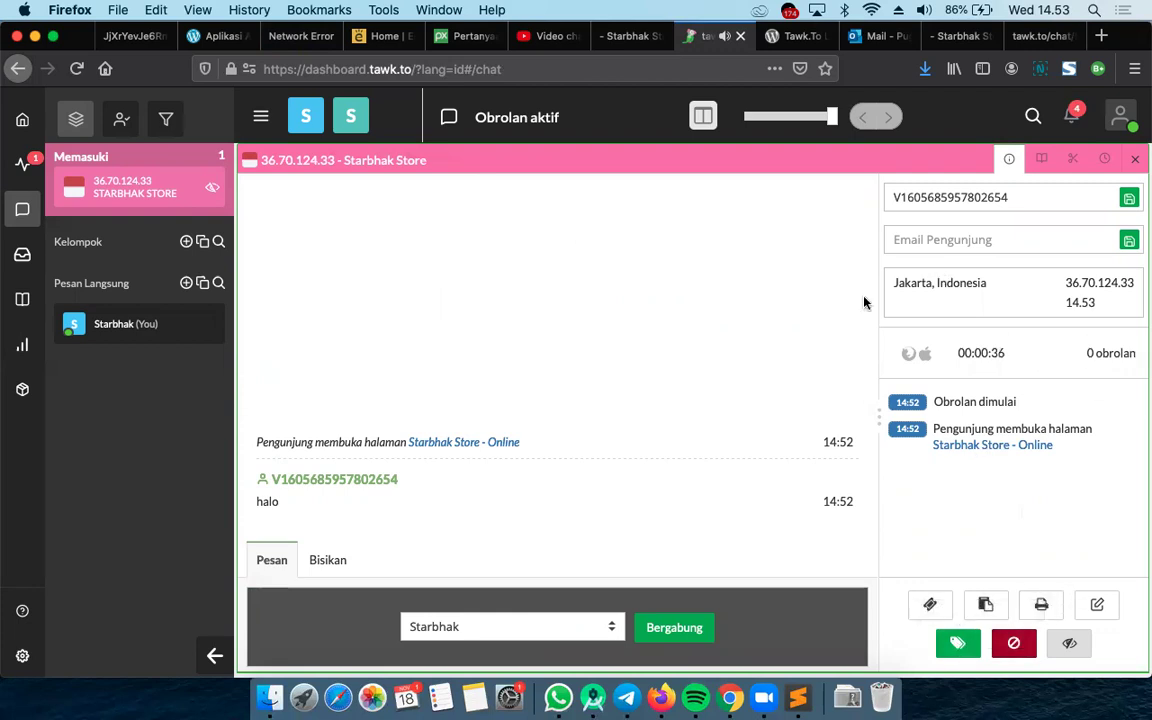
Join the visitor's chat, reply 'ya ada yg bisa di bantu', and verify it on the visitor's page
click(686, 638)
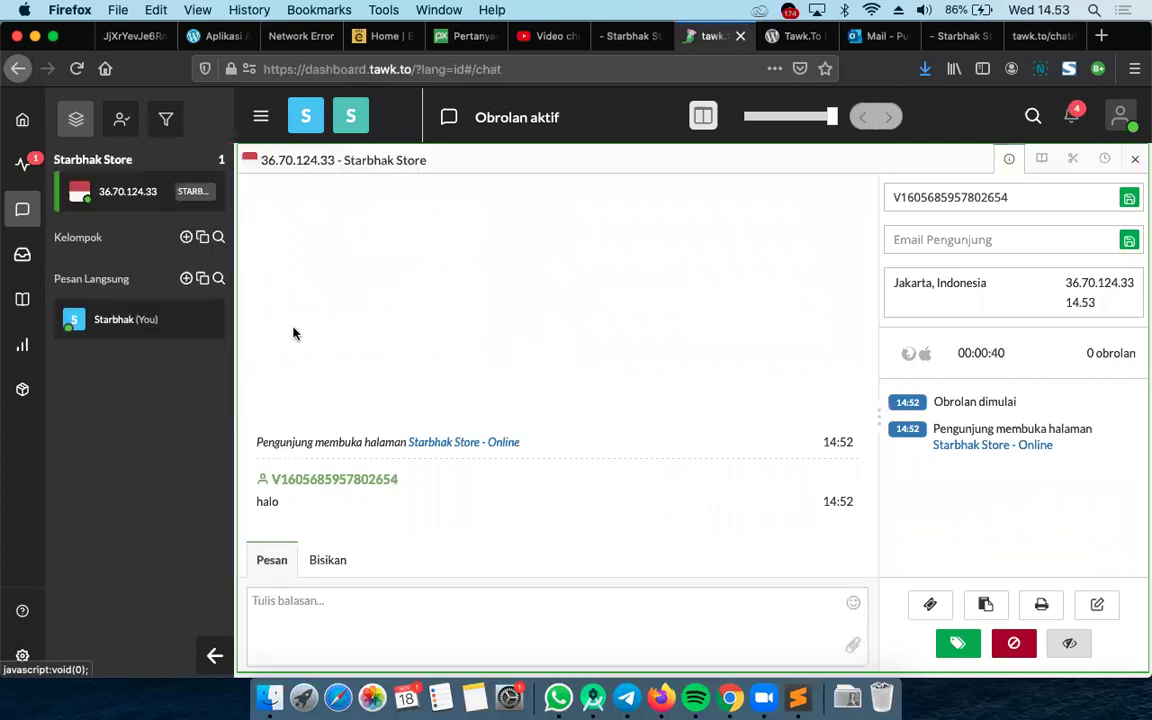
click(380, 612)
text(ya ada yb si)
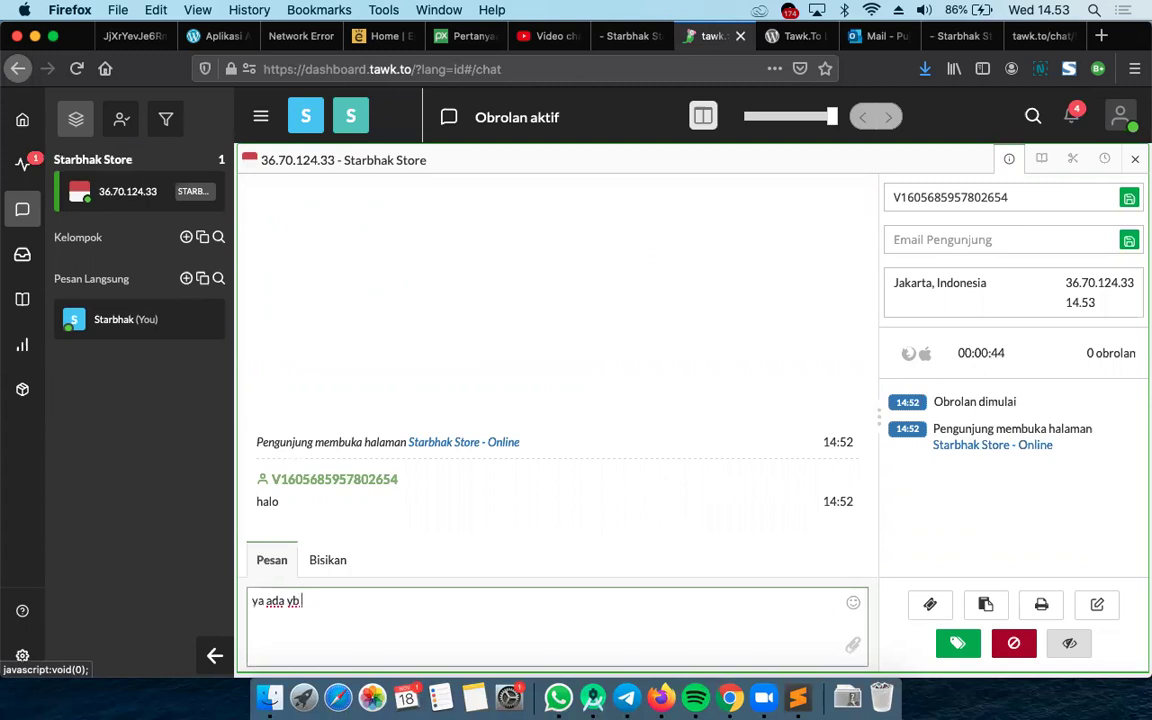
key(BackSpace)
key(BackSpace)
key(BackSpace)
key(BackSpace)
text(g bisa di bantu)
key(Return)
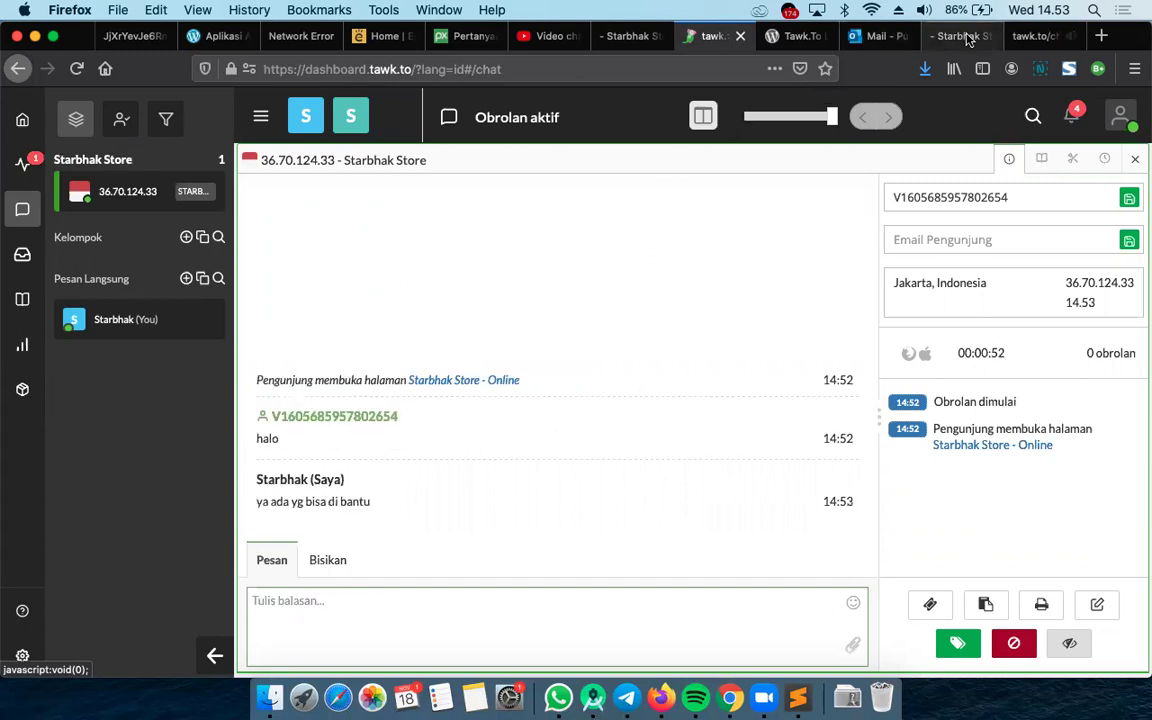
click(1028, 36)
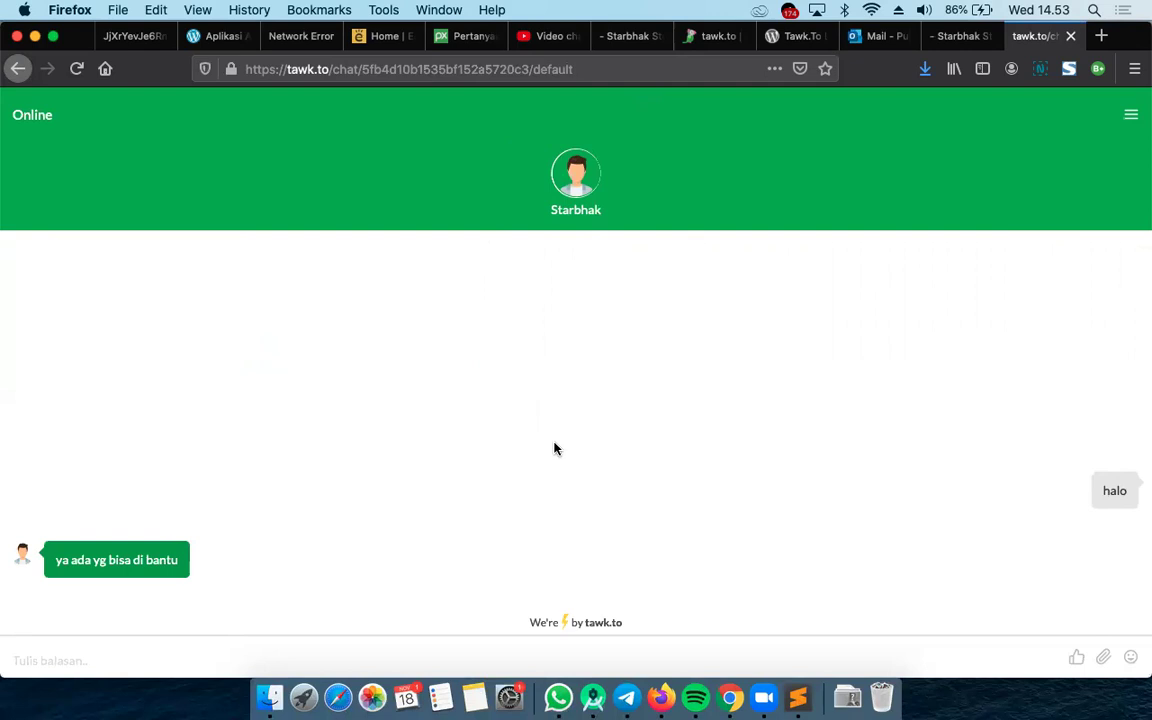
Reload the timed-out WordPress Add Plugins page
click(300, 37)
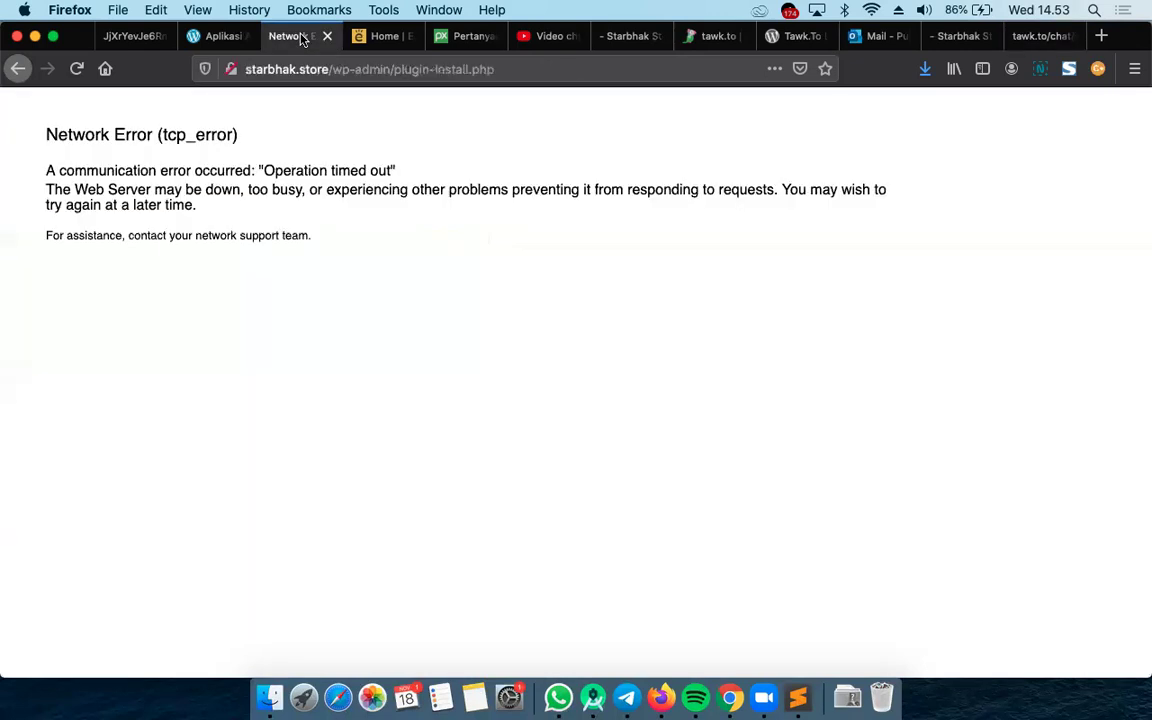
click(312, 68)
key(Return)
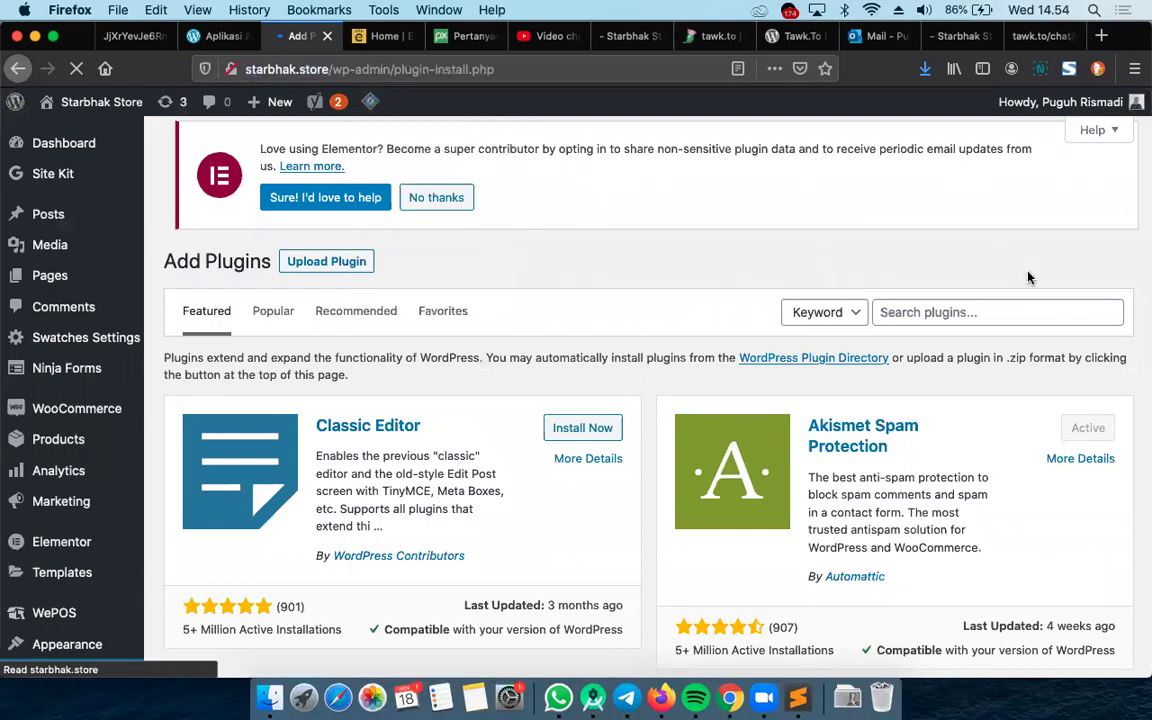
Search plugins for 'tawk to', close YouTube Studio and DevTools, and install Tawk.To Live Chat
click(995, 310)
text(tawk to)
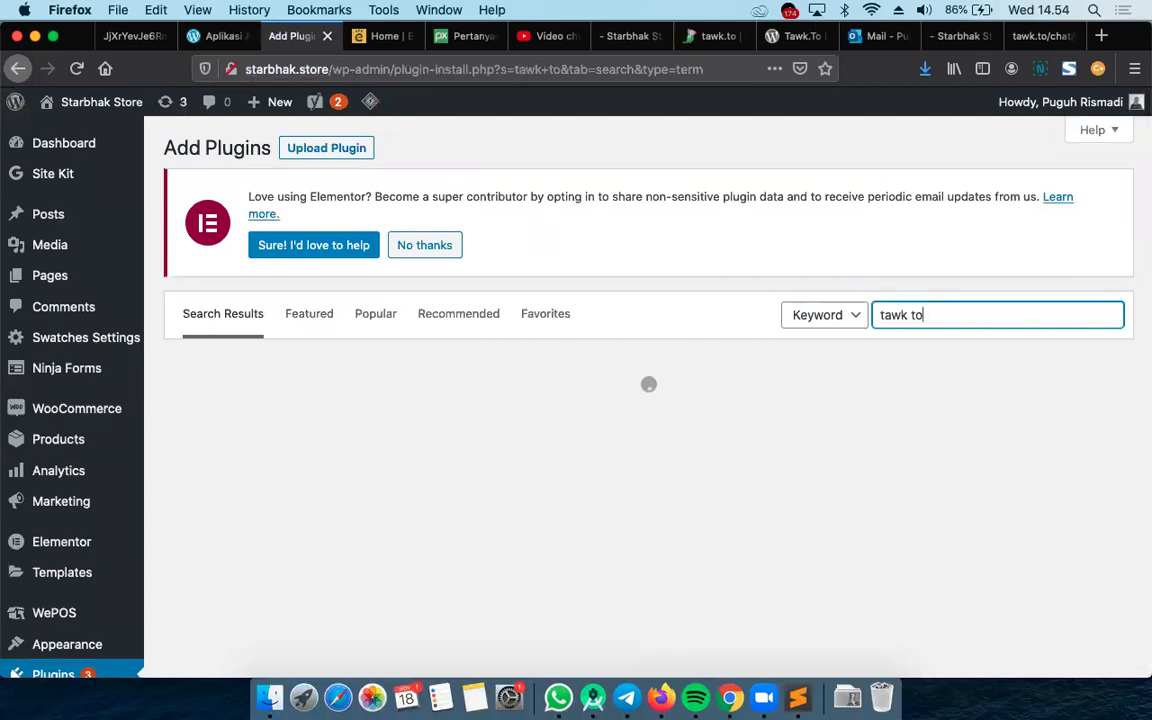
click(550, 36)
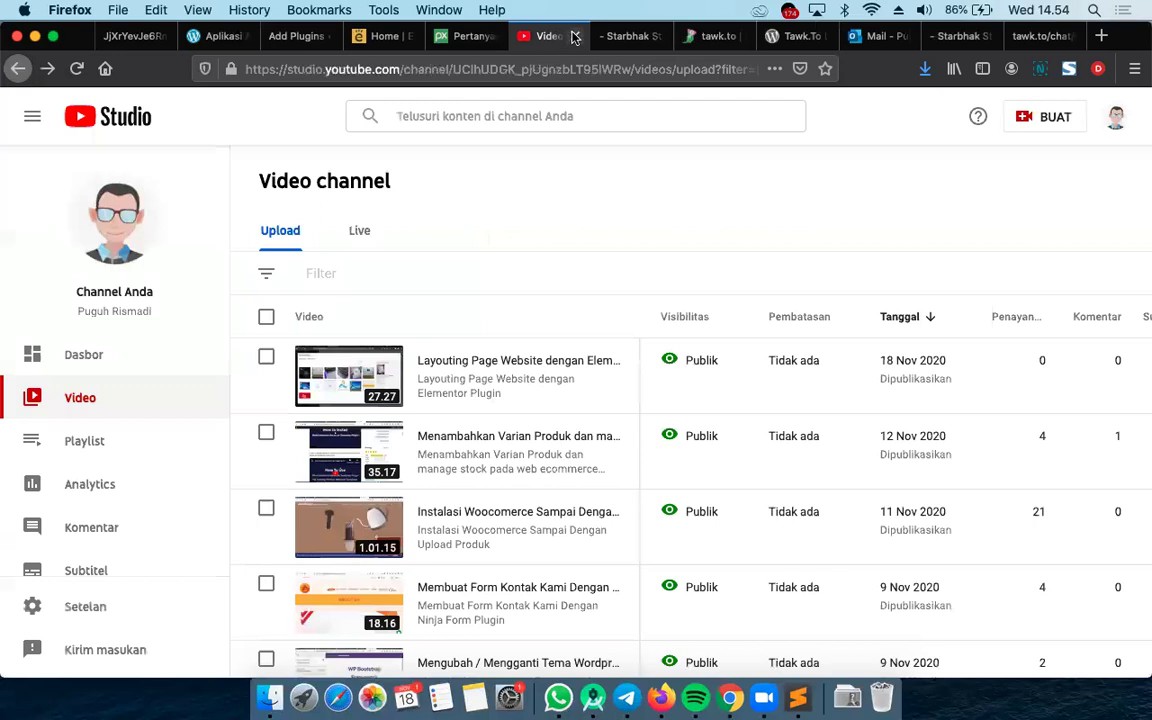
click(575, 37)
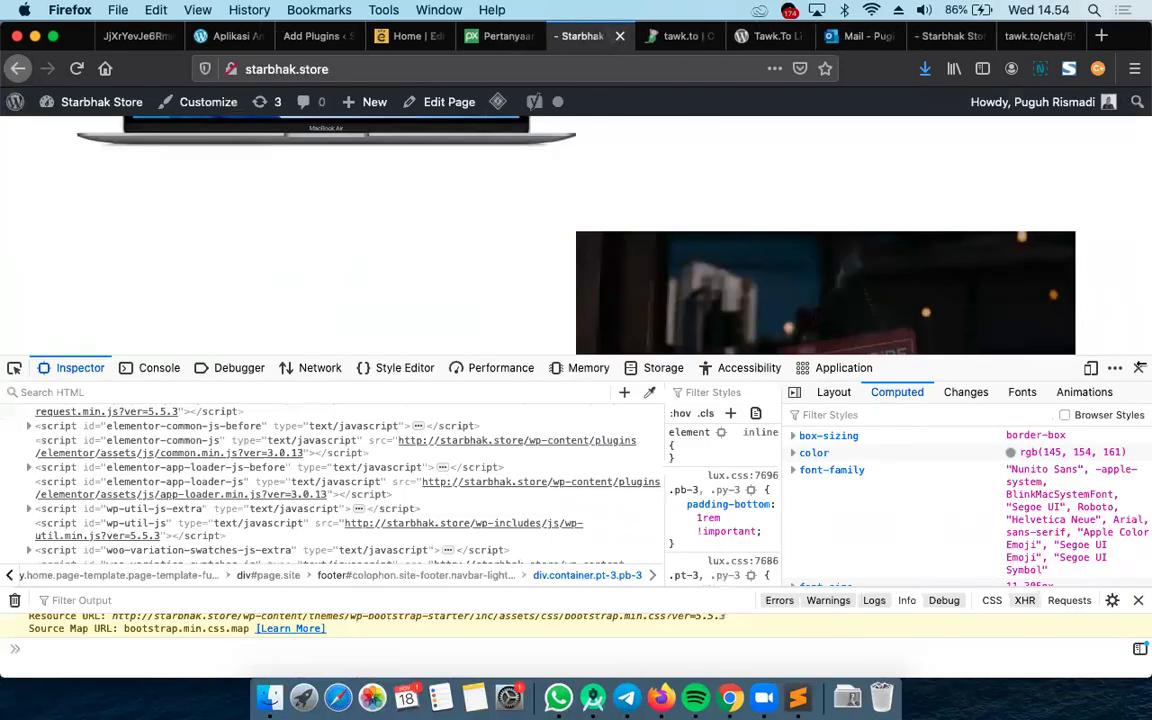
click(1139, 367)
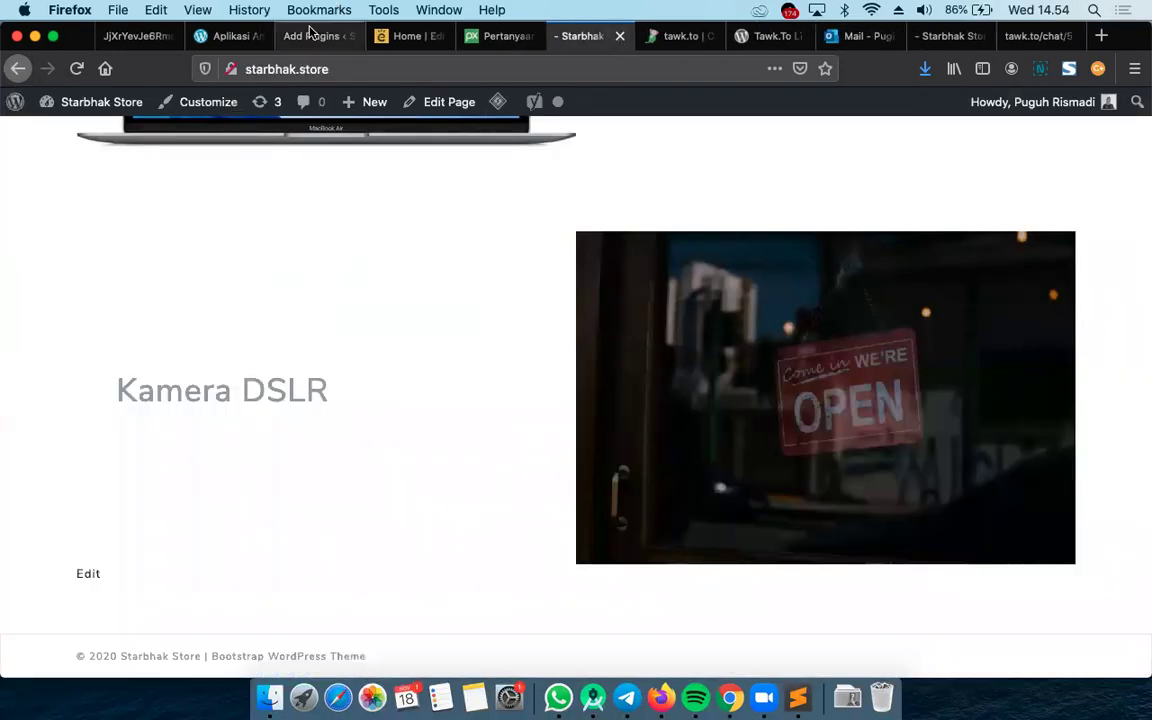
click(310, 35)
click(1055, 416)
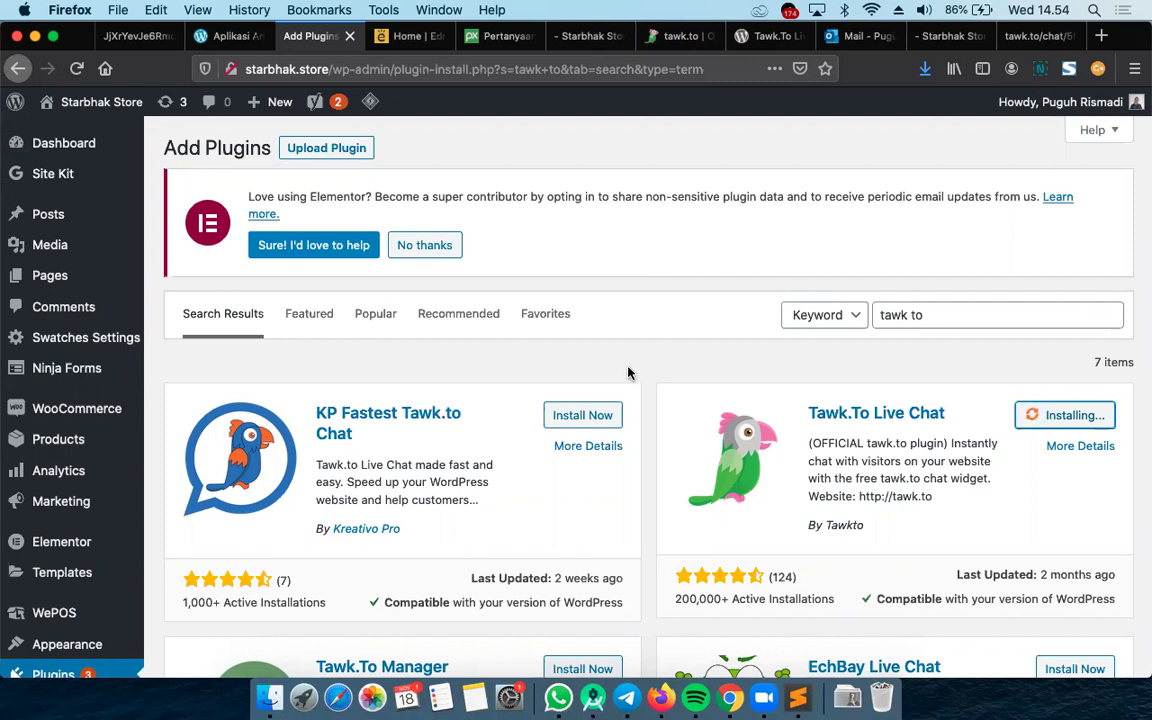
Decline Elementor's data sharing, leave the page, and return to the installer after the failed install
click(437, 249)
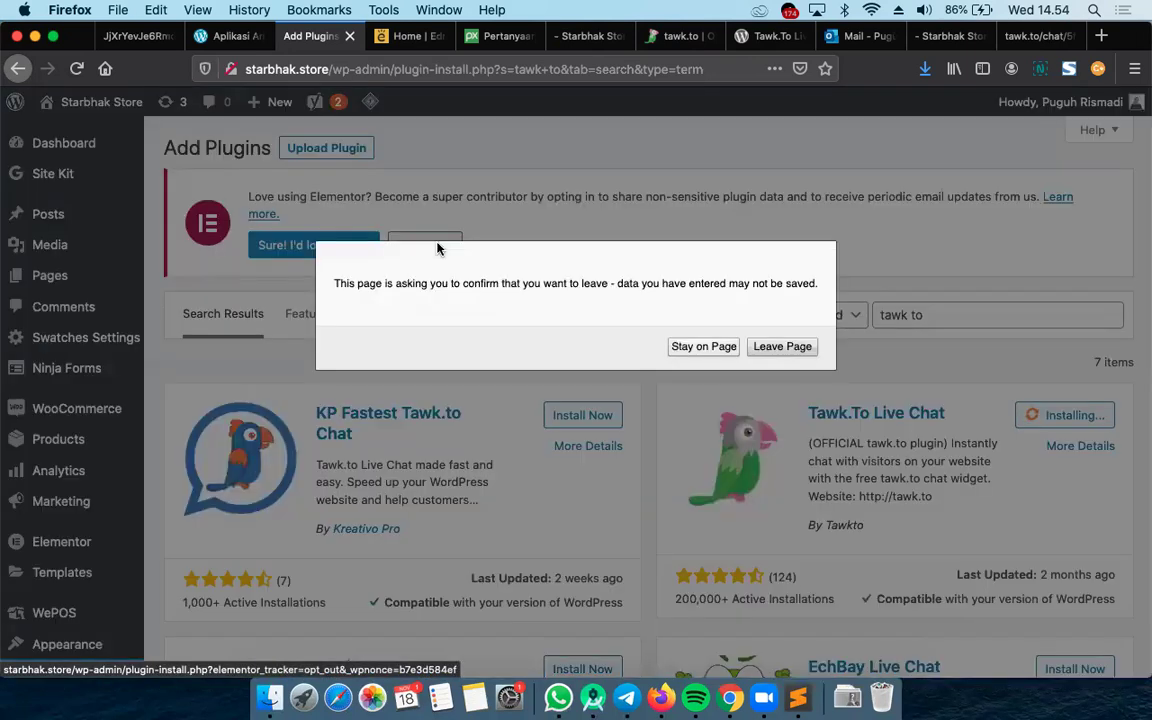
click(785, 348)
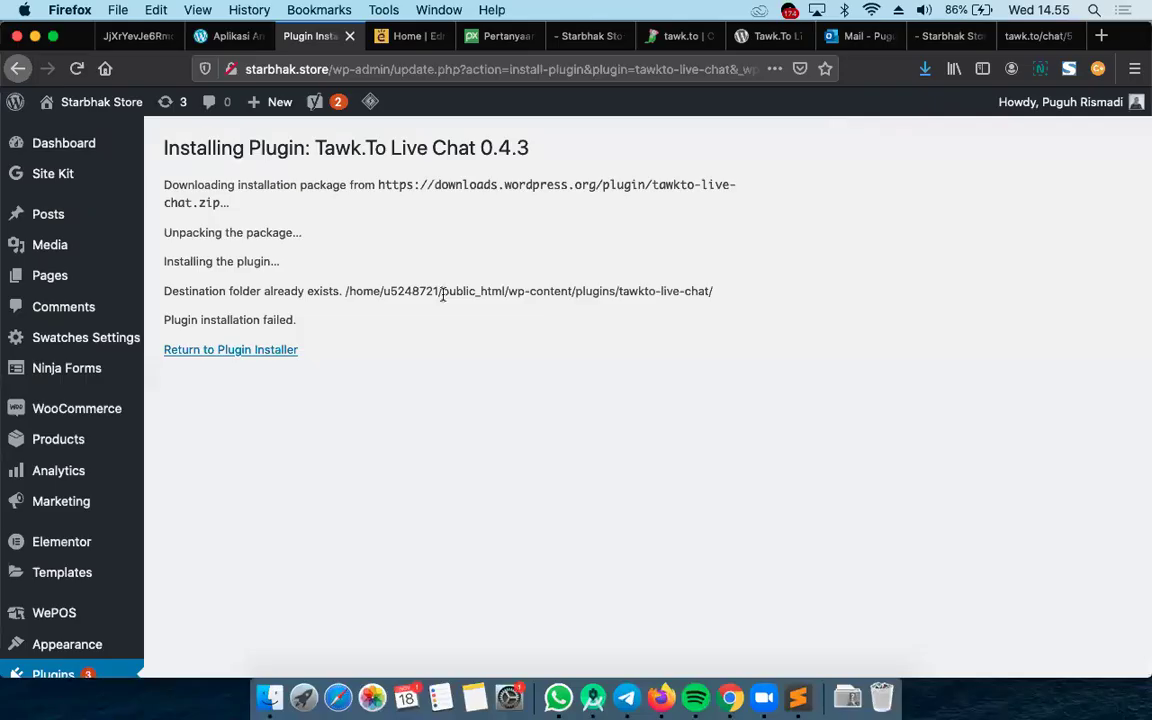
click(272, 355)
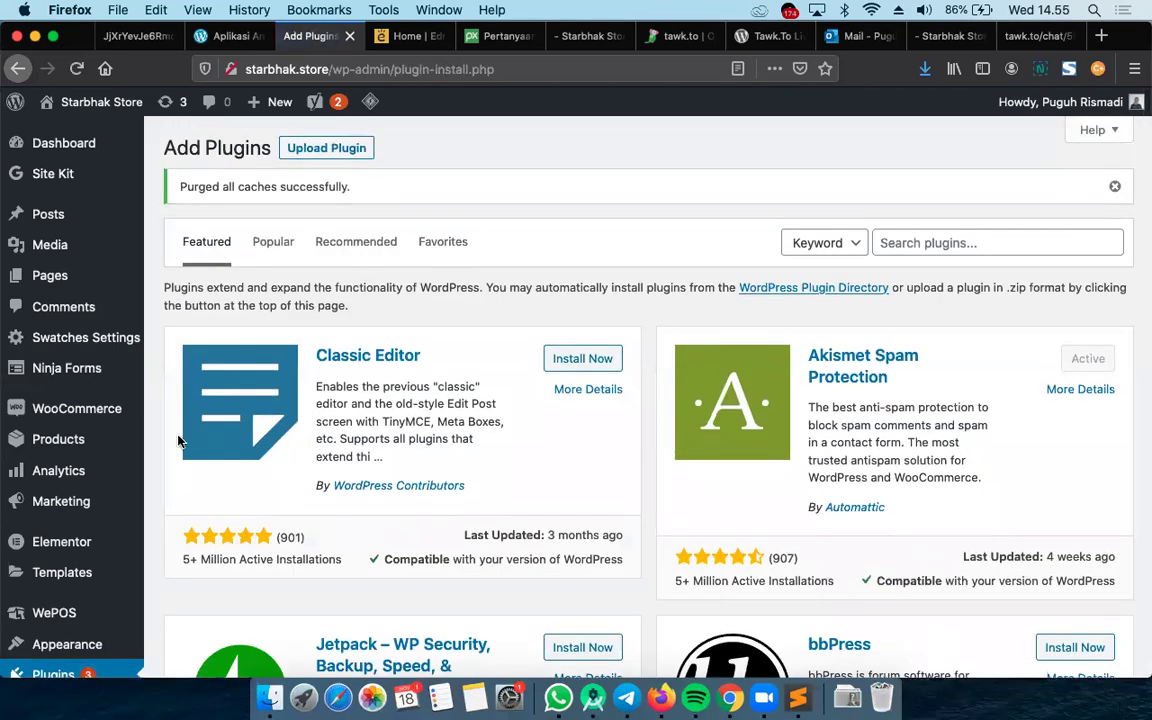
Activate Tawk.to Live Chat in the installed Plugins list, then view the Starbhak Store homepage
scroll(216, 466, down, 5)
scroll(216, 466, up, 4)
scroll(216, 466, down, 5)
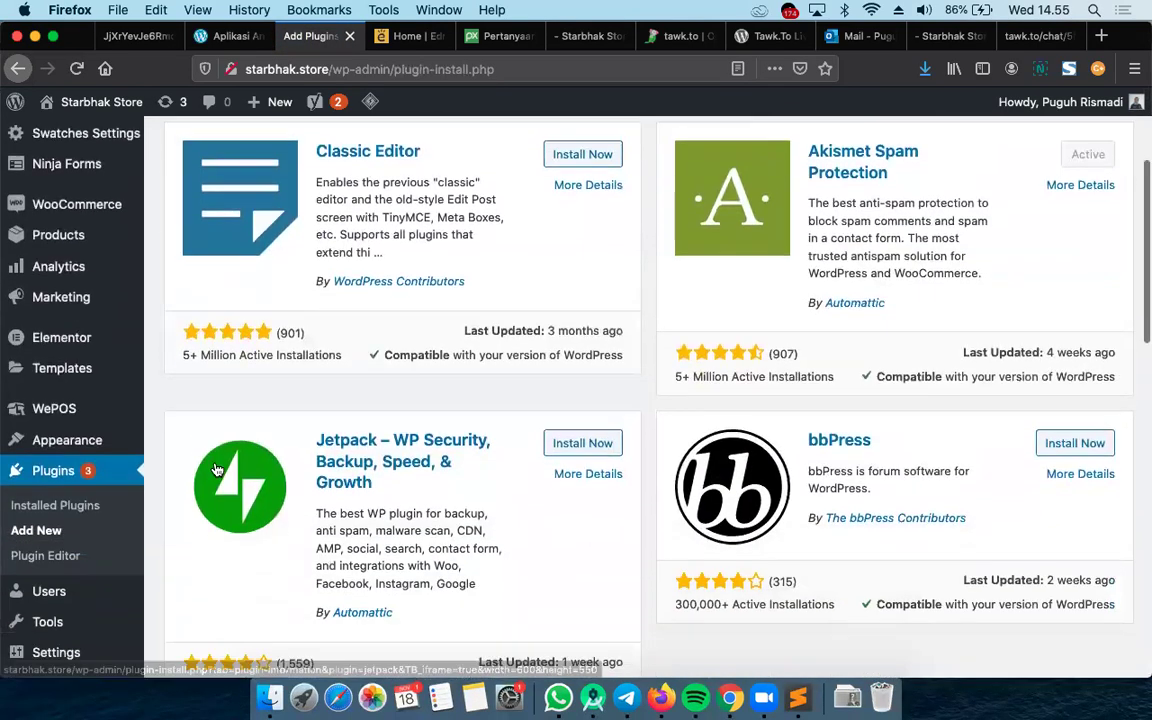
click(57, 415)
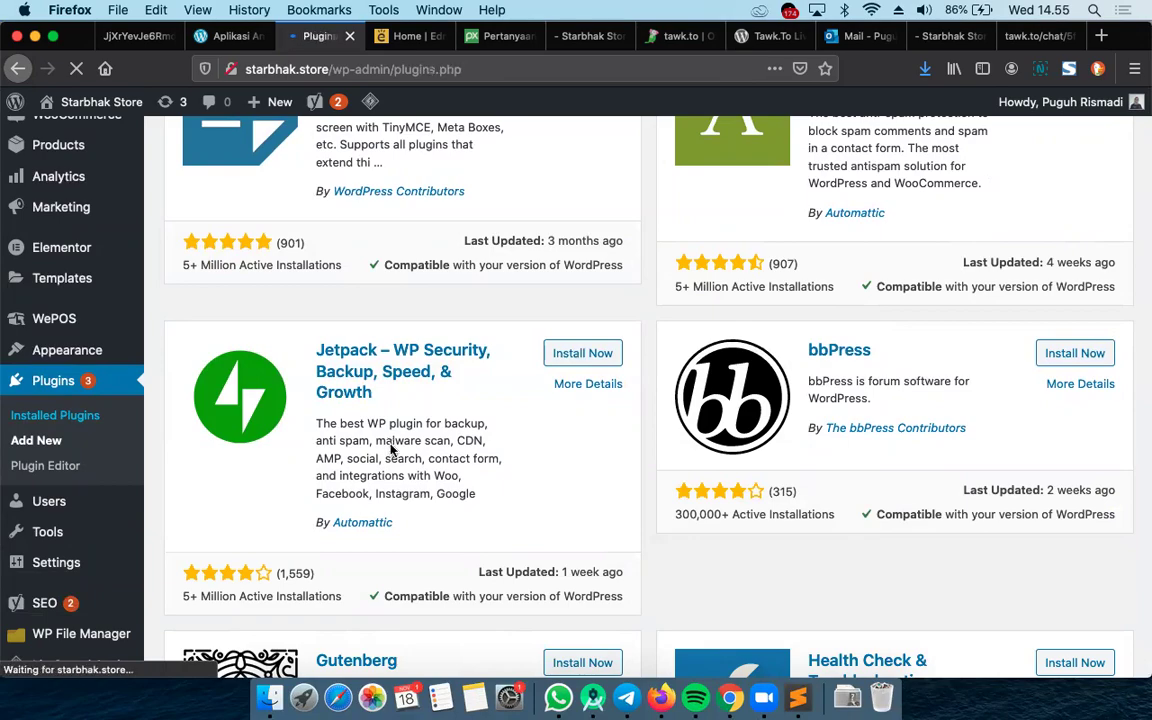
scroll(575, 541, down, 15)
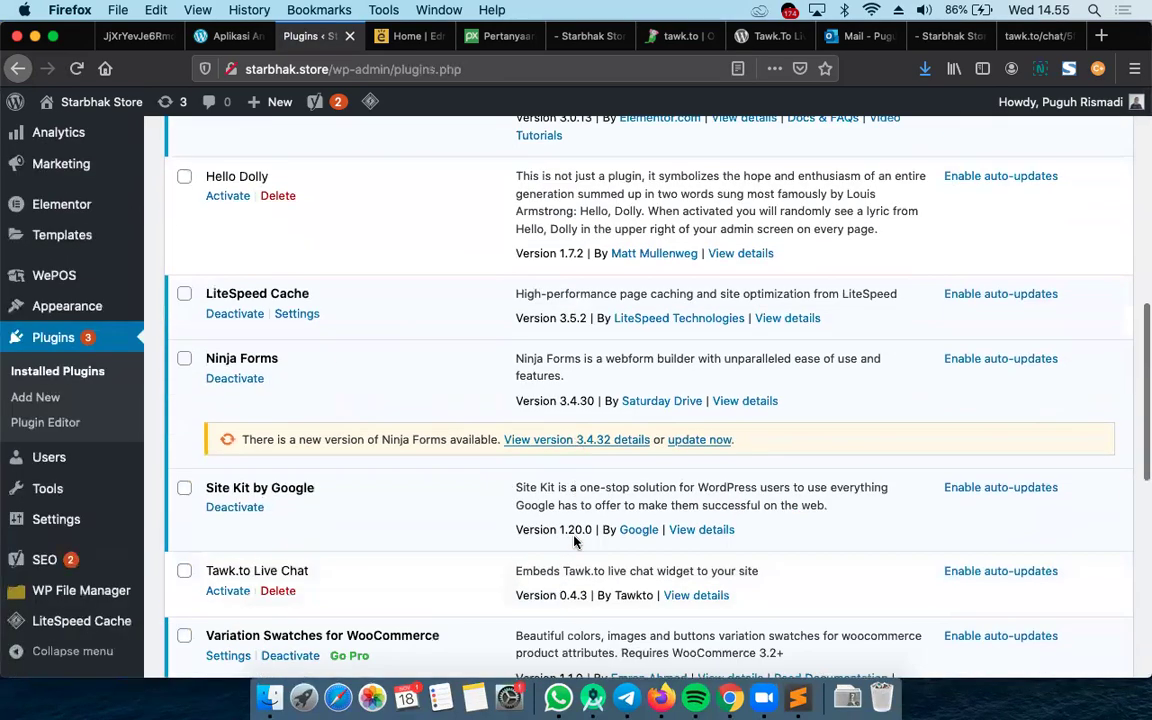
scroll(575, 541, up, 3)
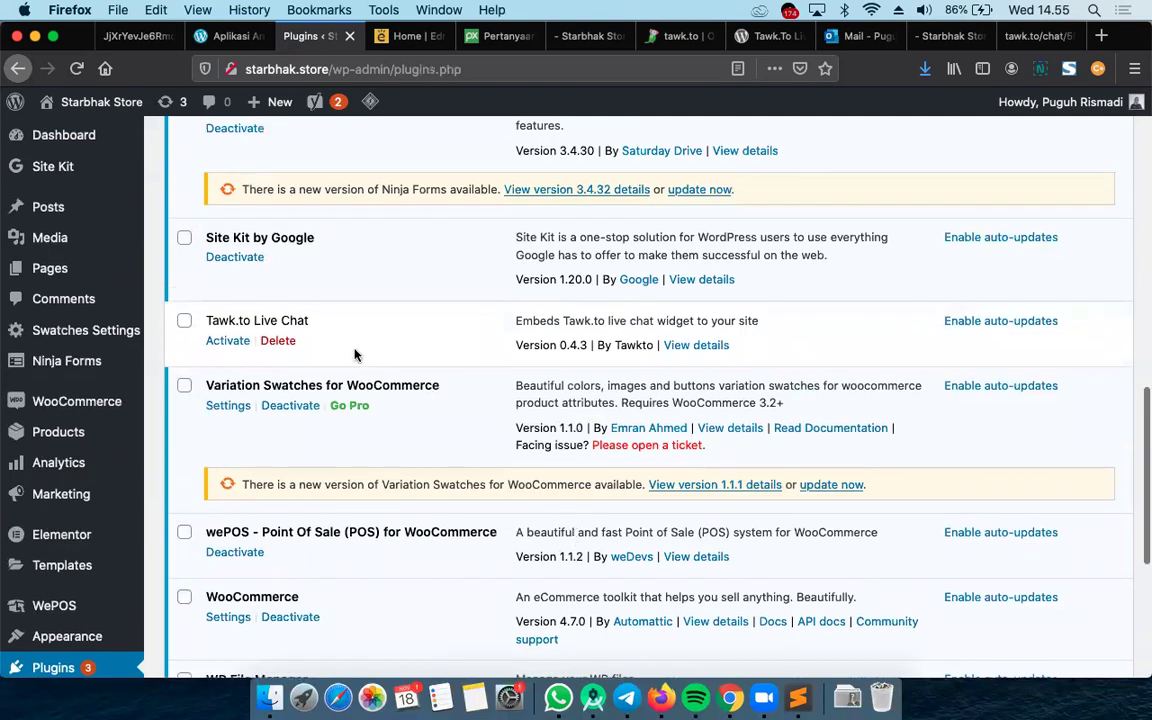
click(228, 342)
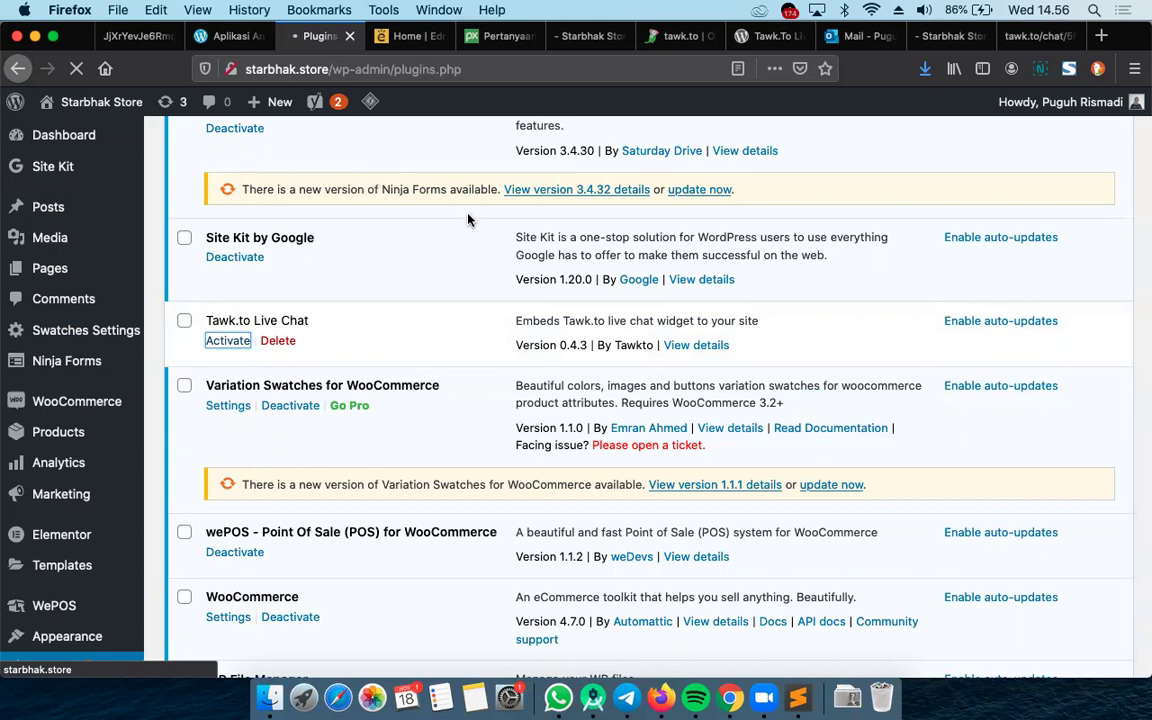
click(940, 36)
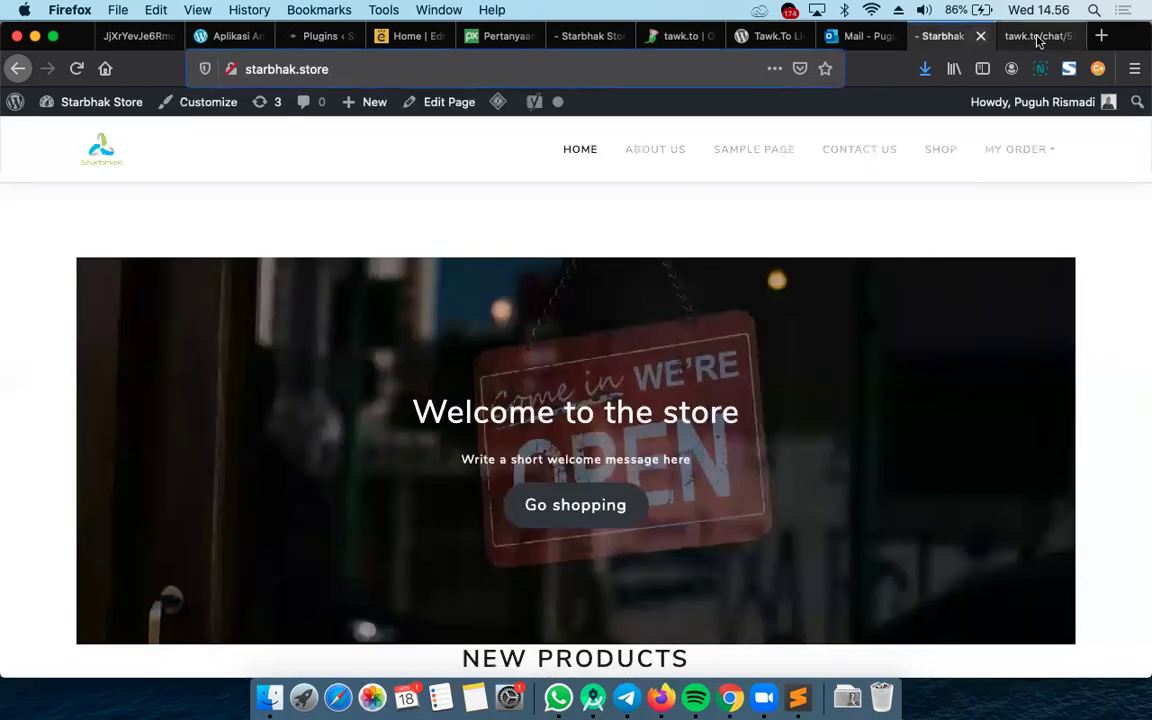
Check the tawk.to chat, then open Settings > Tawk.to in the WordPress admin
click(1036, 36)
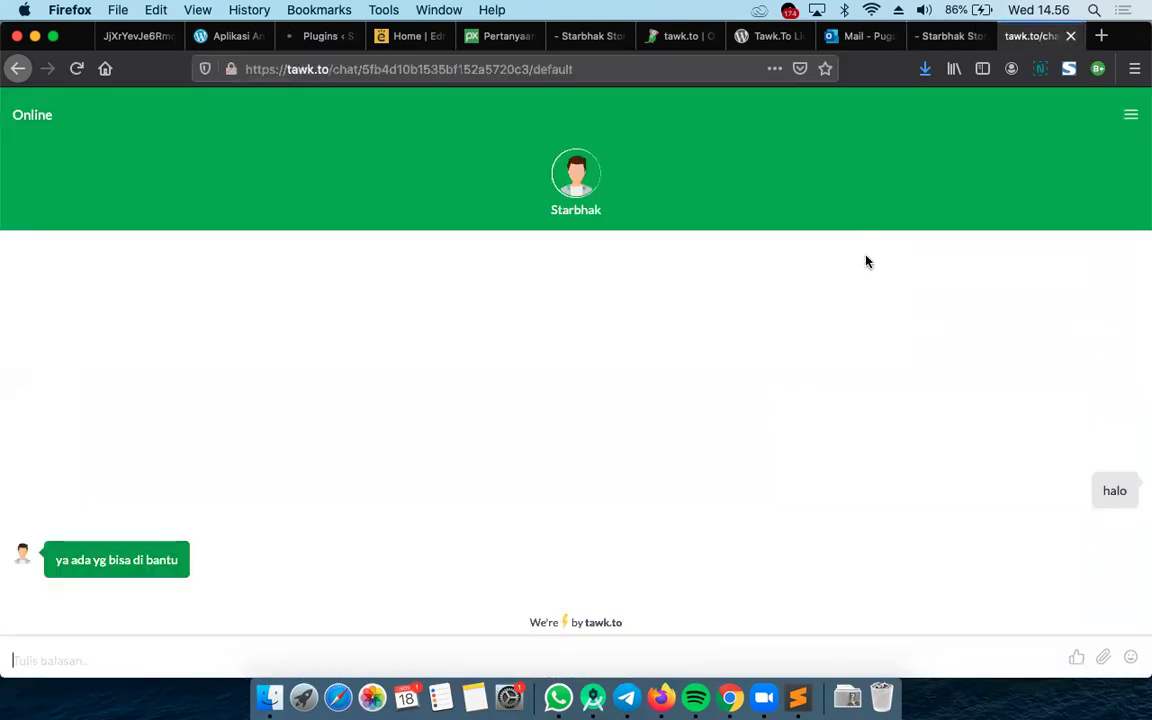
click(319, 42)
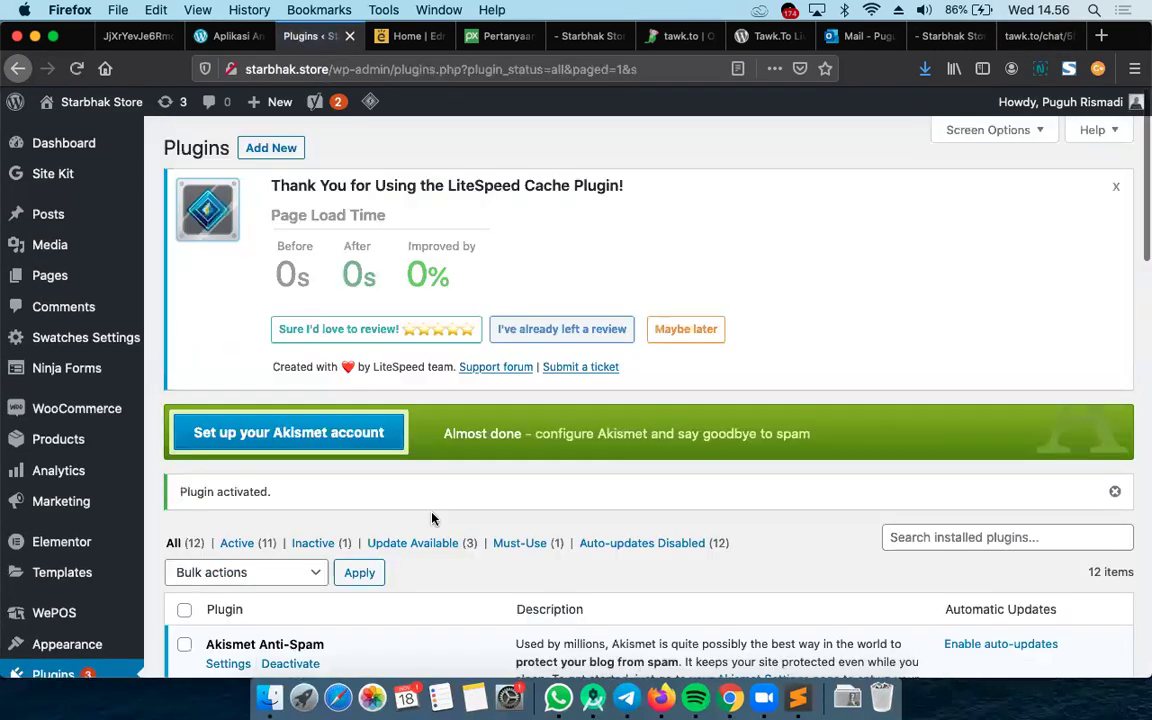
scroll(432, 518, down, 5)
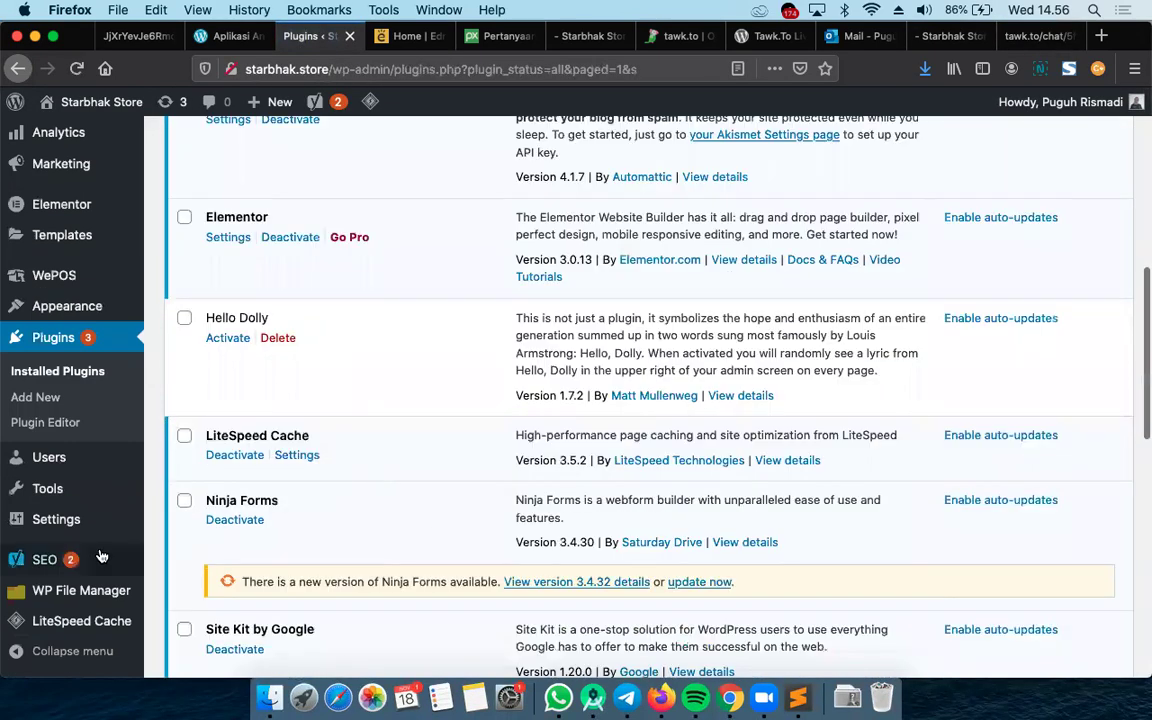
mouse_move(70, 560)
scroll(70, 563, down, 3)
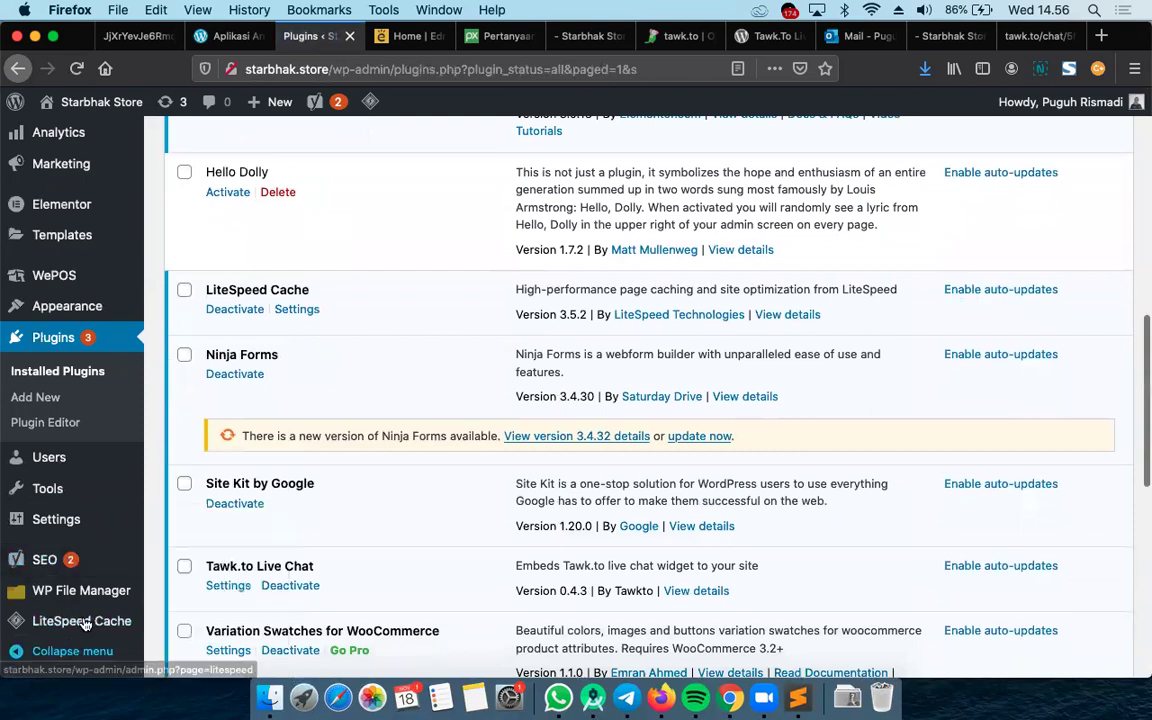
mouse_move(82, 533)
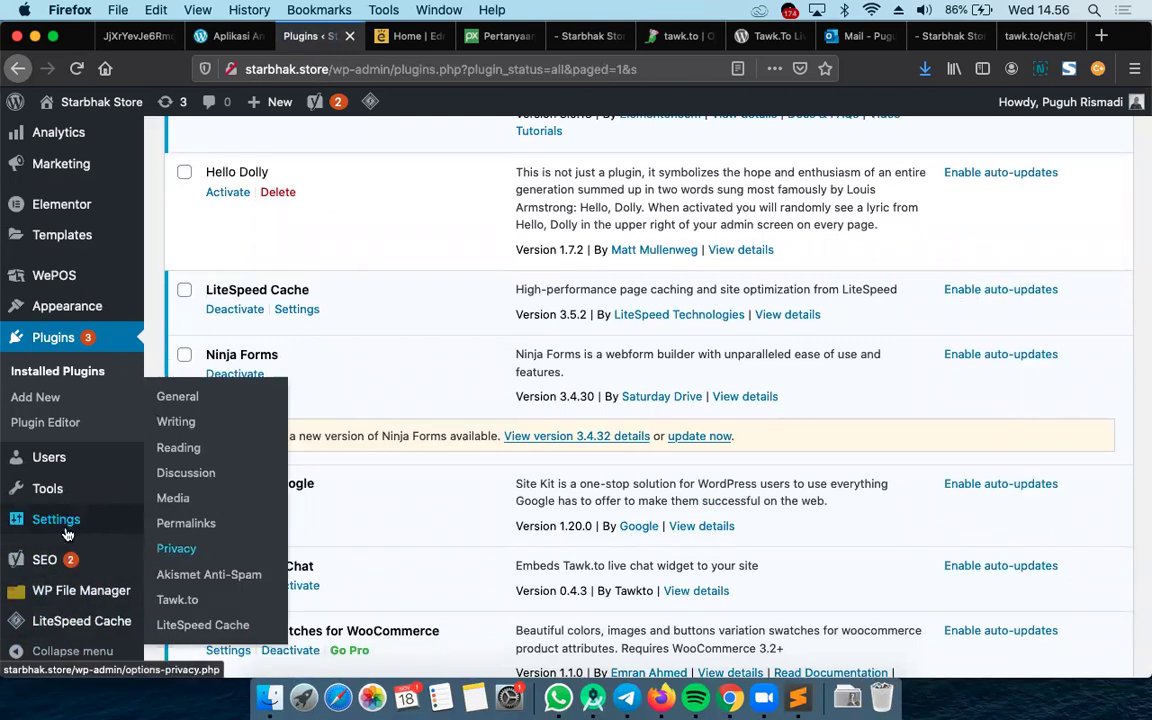
click(177, 603)
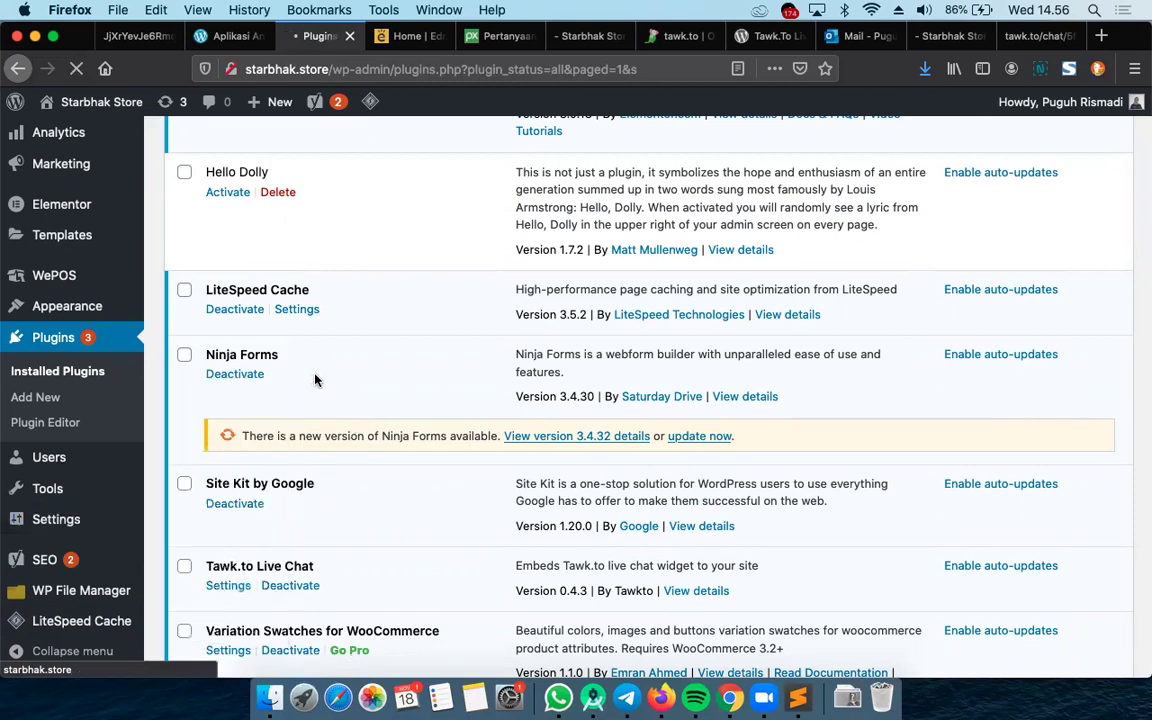
mouse_move(72, 520)
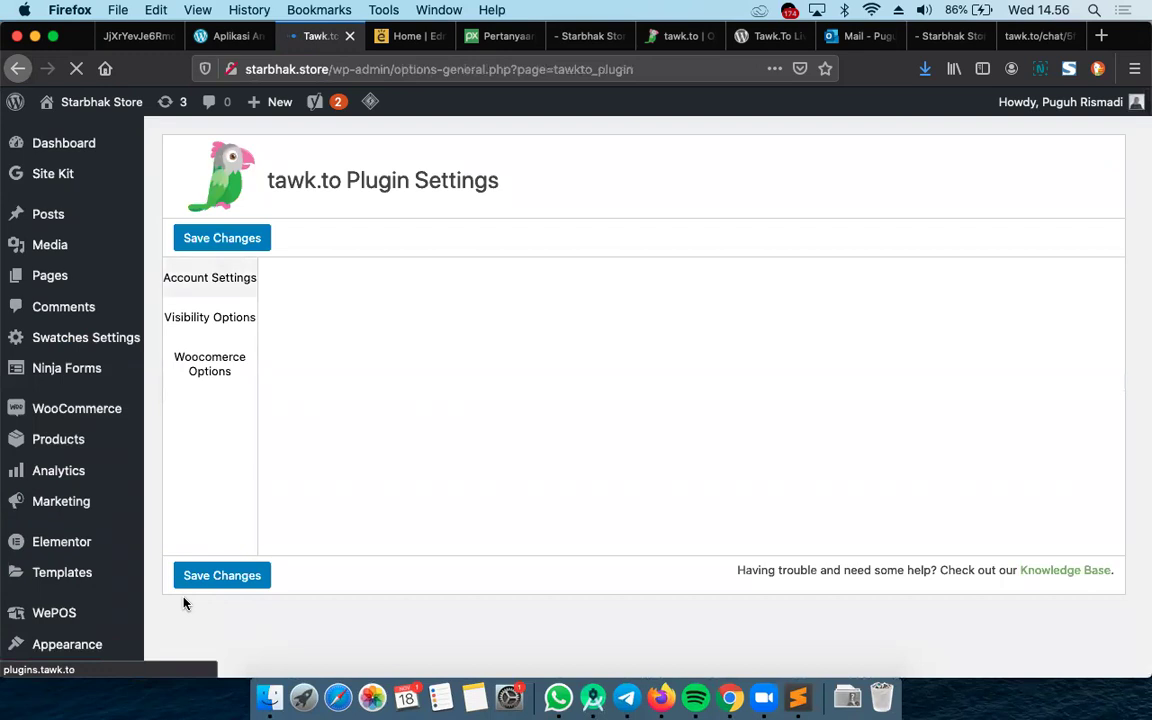
Sign in to the tawk.to account using the browser's saved login
click(401, 342)
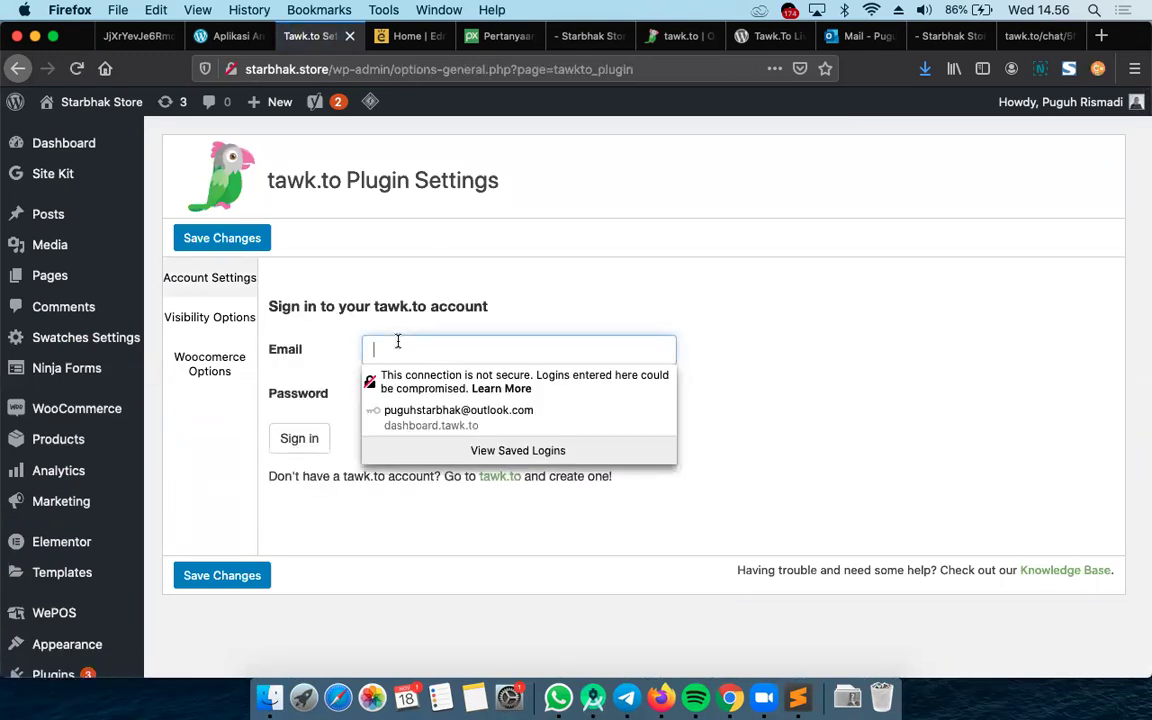
click(436, 412)
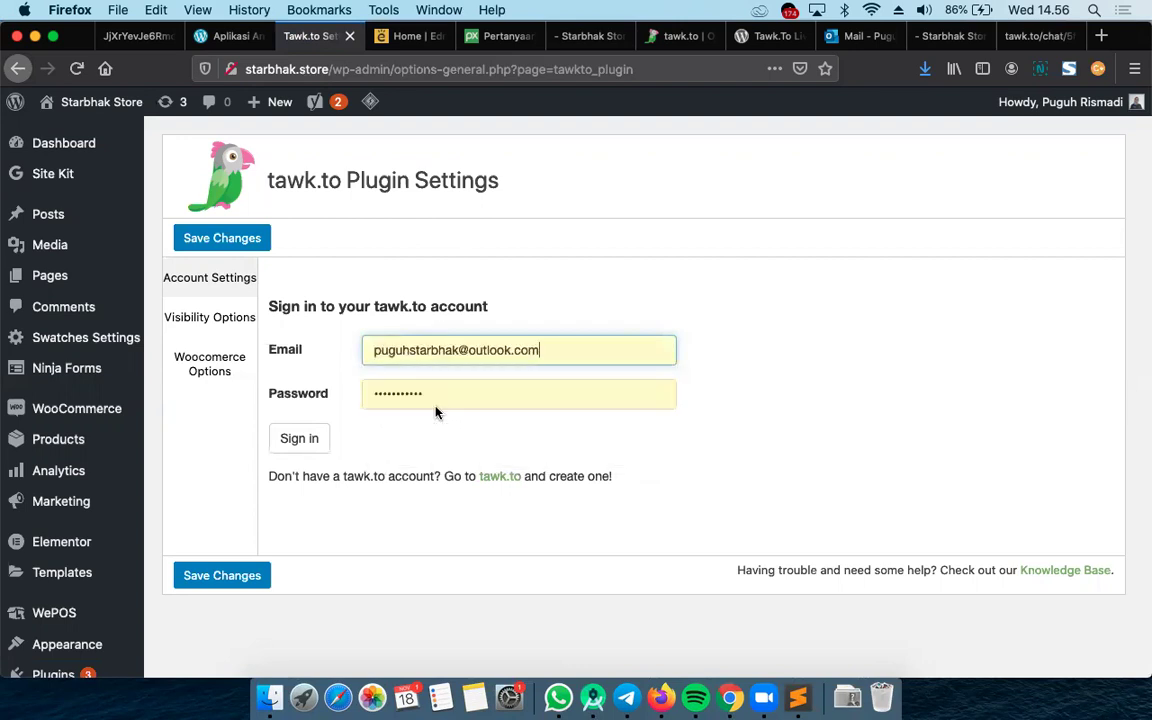
click(307, 430)
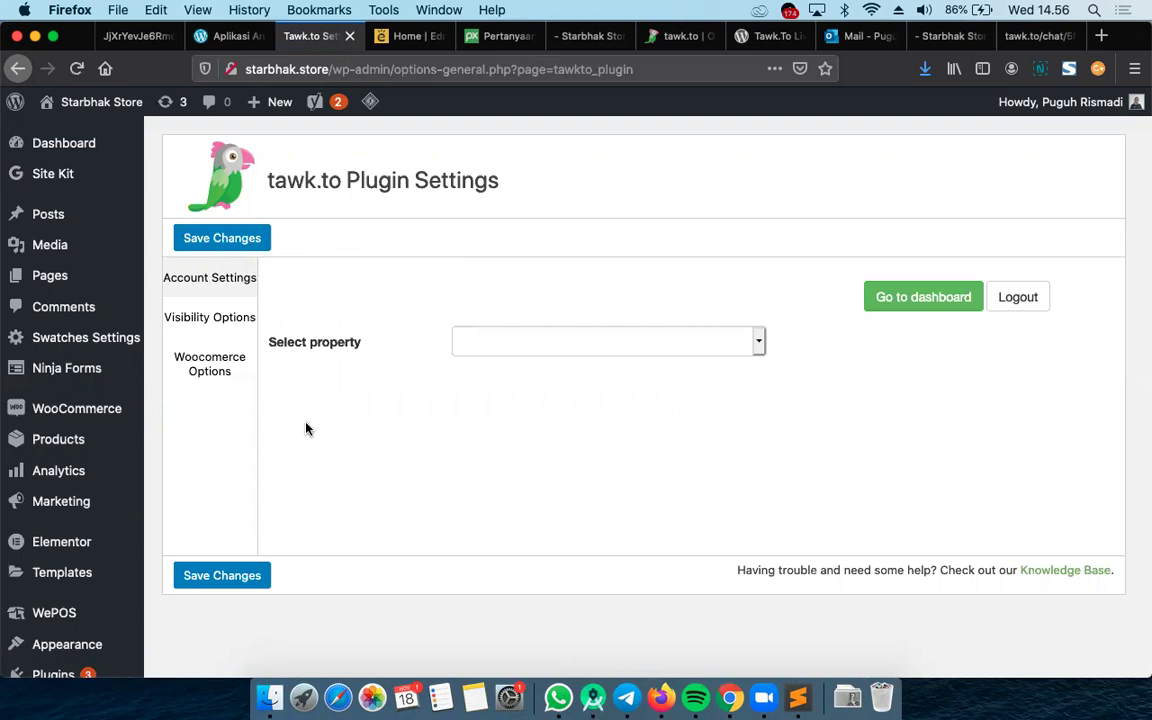
Select the Starbhak Store property with the Default widget and apply it to the site
click(571, 358)
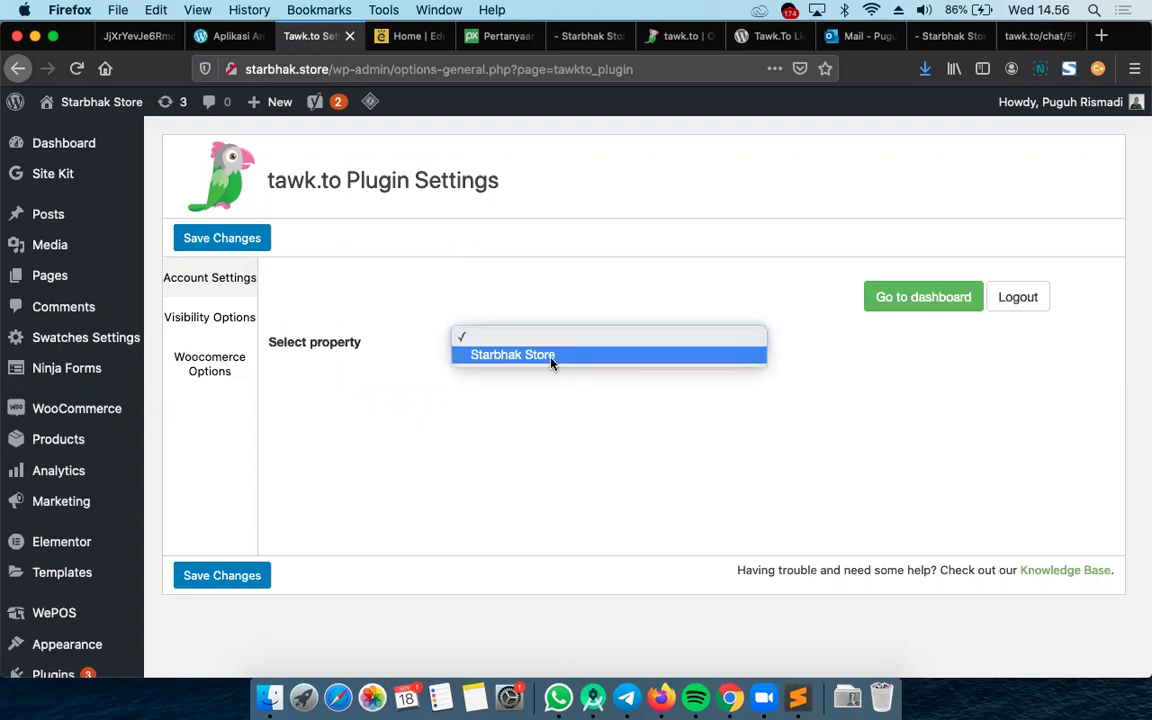
click(530, 365)
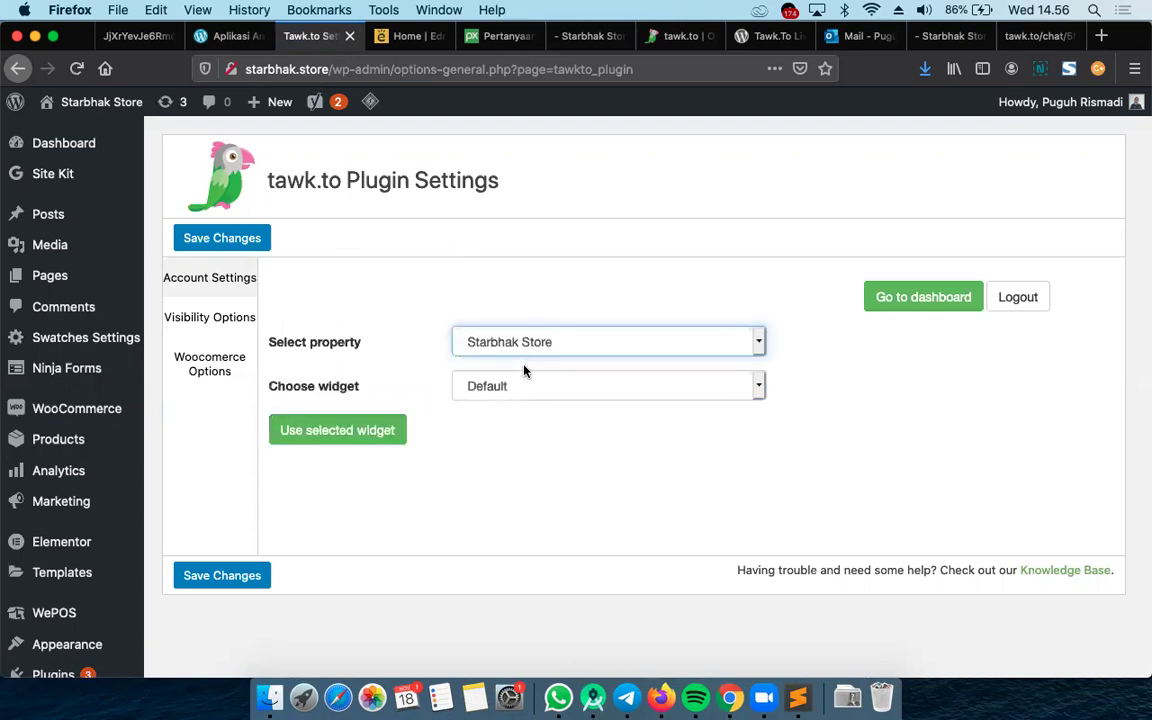
click(498, 389)
click(496, 388)
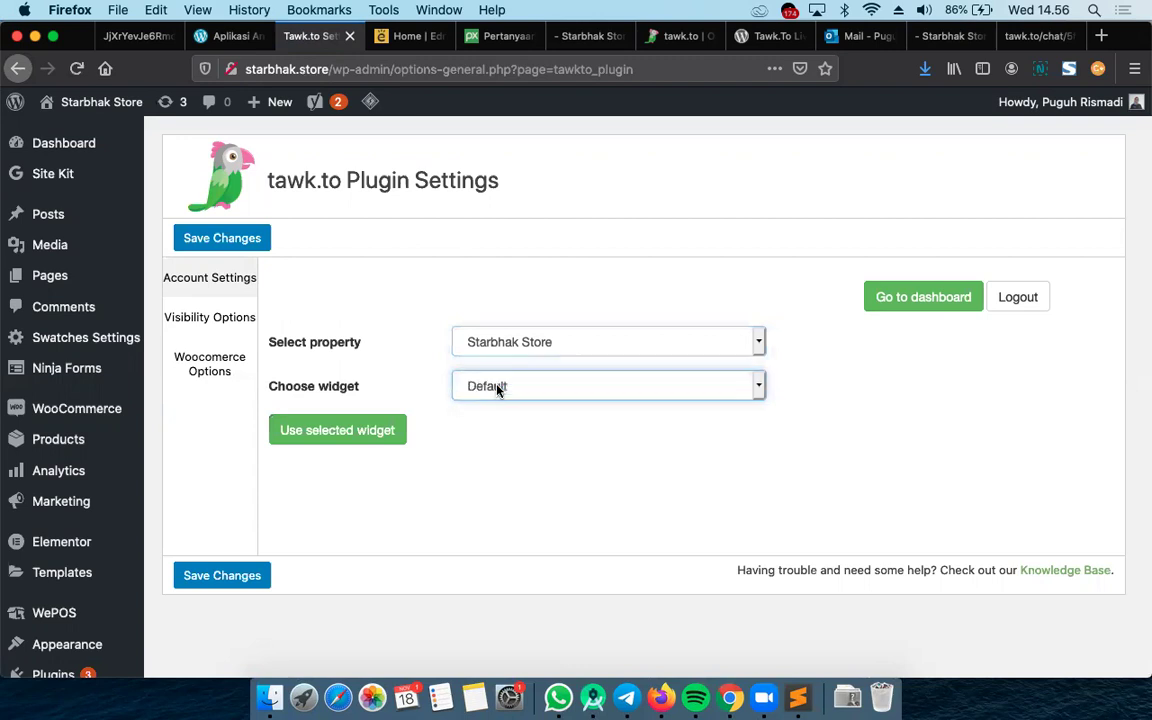
click(370, 443)
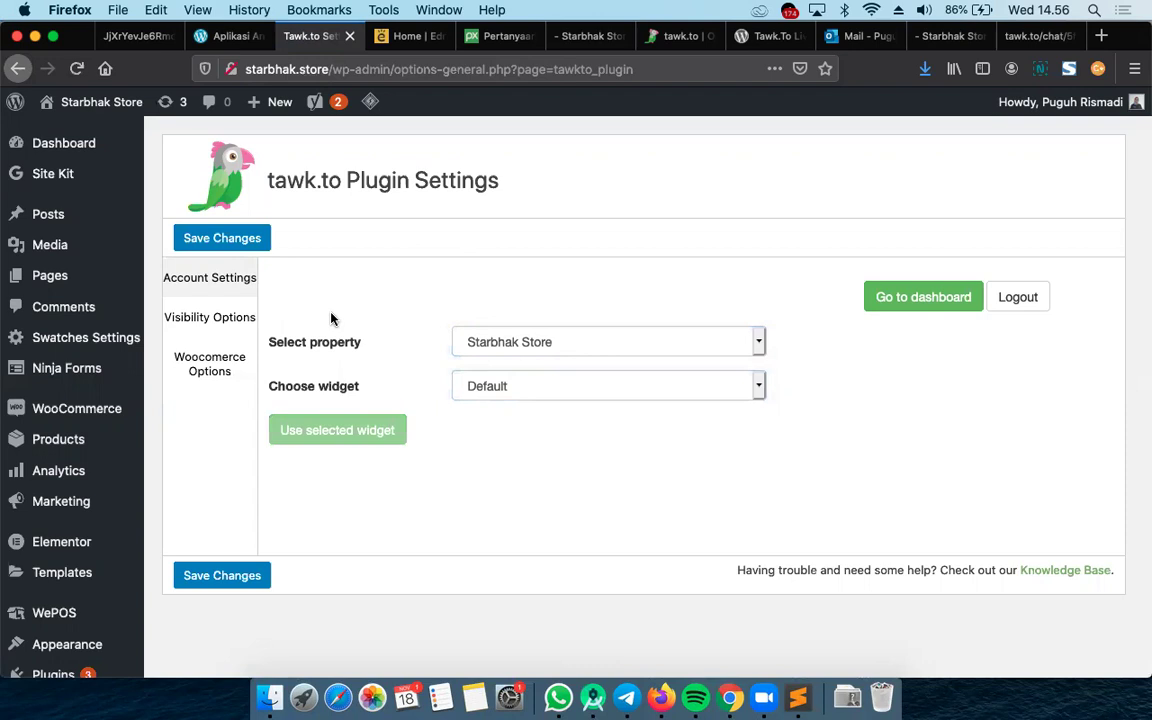
Save the Visibility Options, then turn on Display on Shop main page under Woocommerce Options and save
click(240, 320)
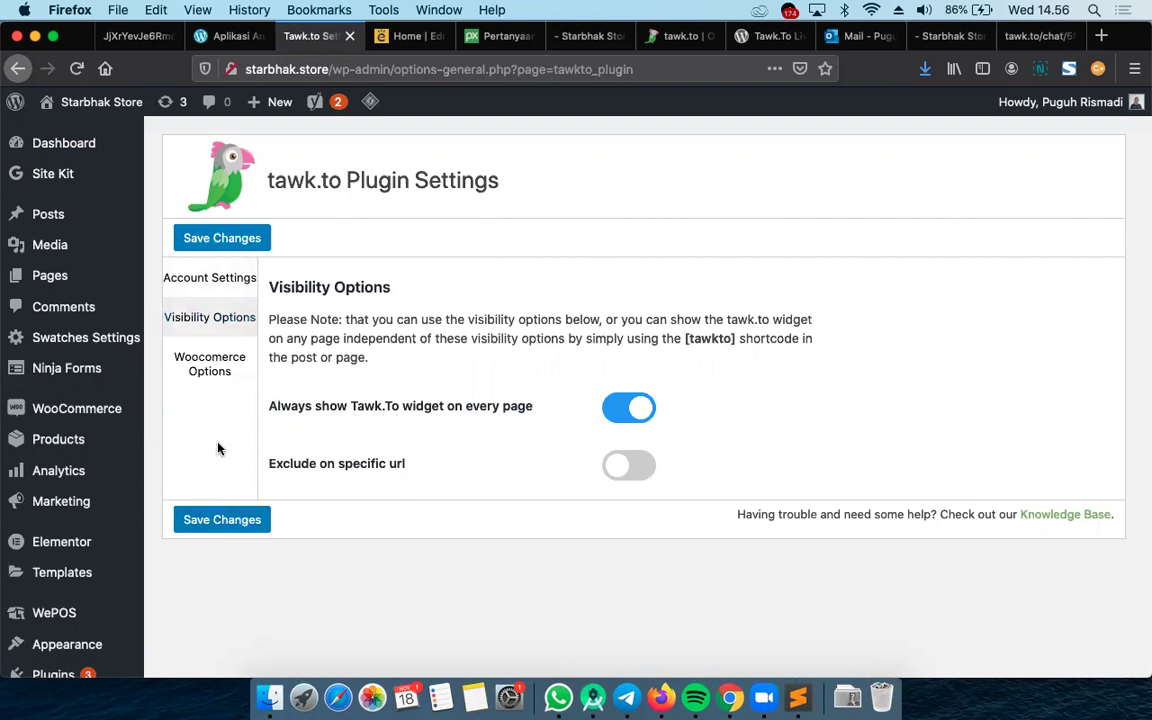
click(228, 519)
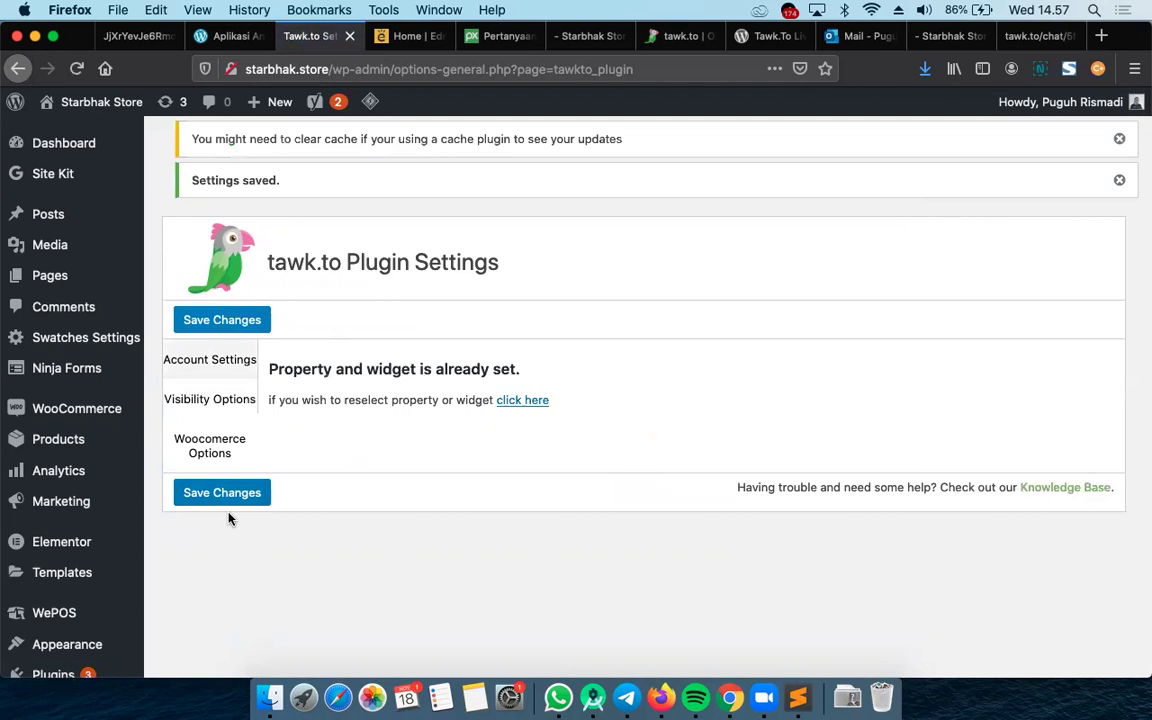
click(222, 441)
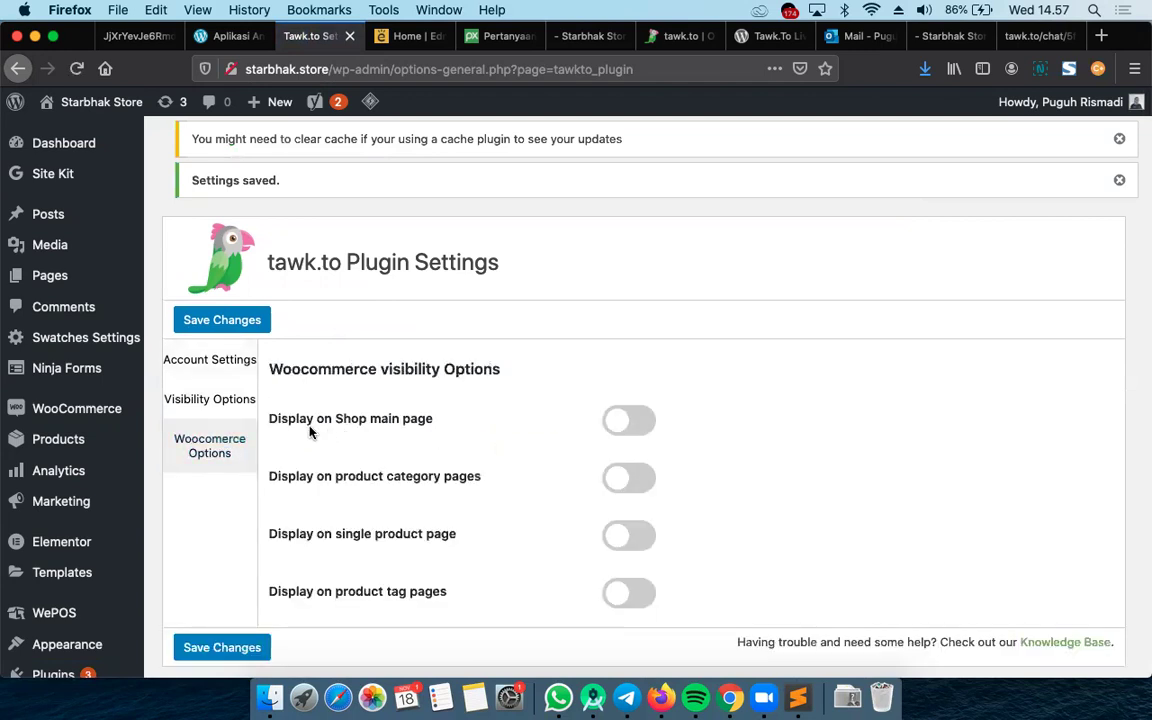
click(648, 432)
click(215, 650)
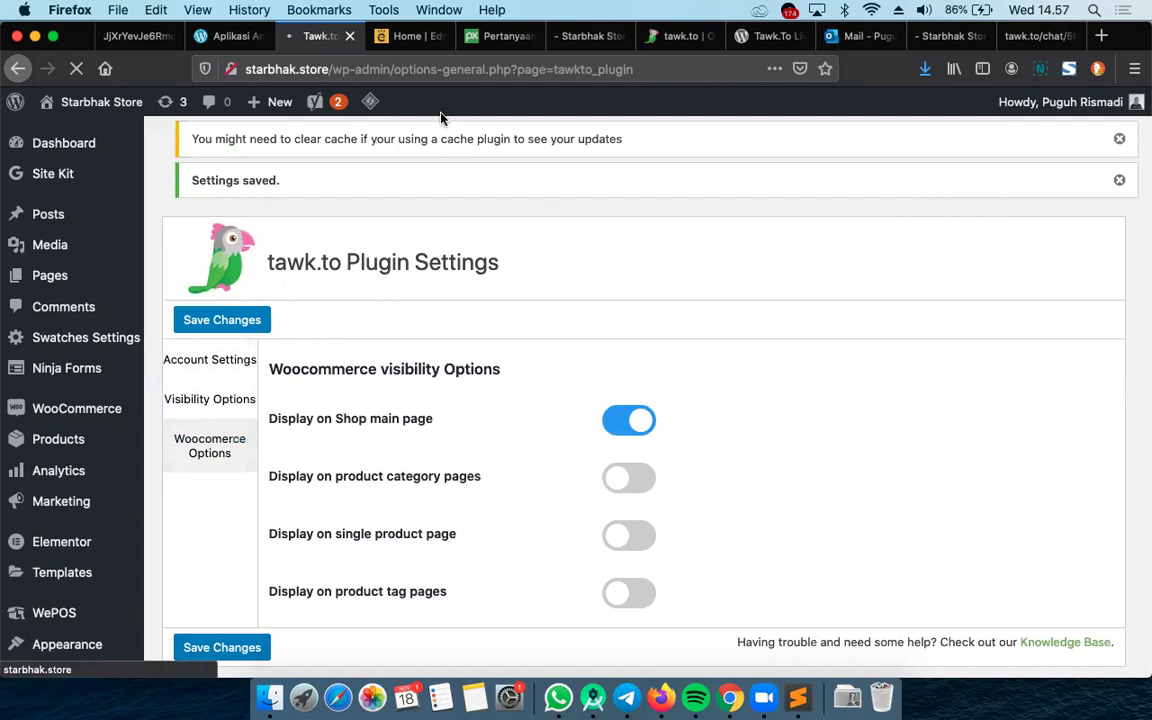
Load the starbhak.store storefront in another browser tab
click(240, 38)
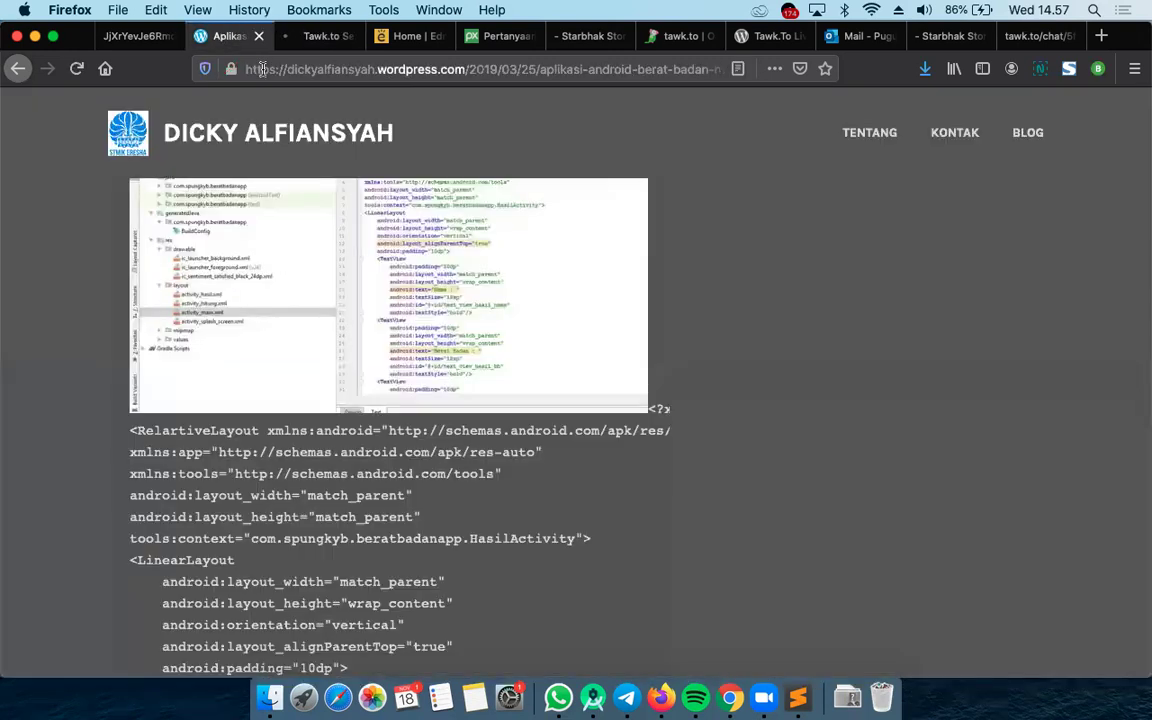
click(258, 70)
text(starbhak.store/)
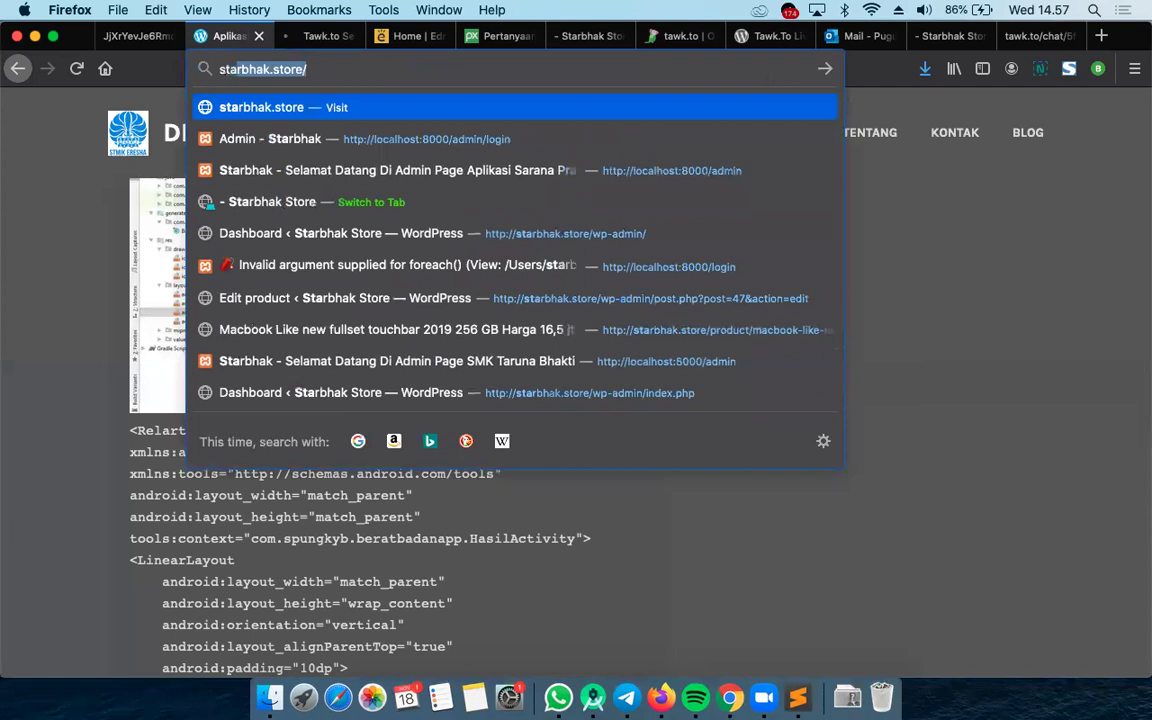
key(Return)
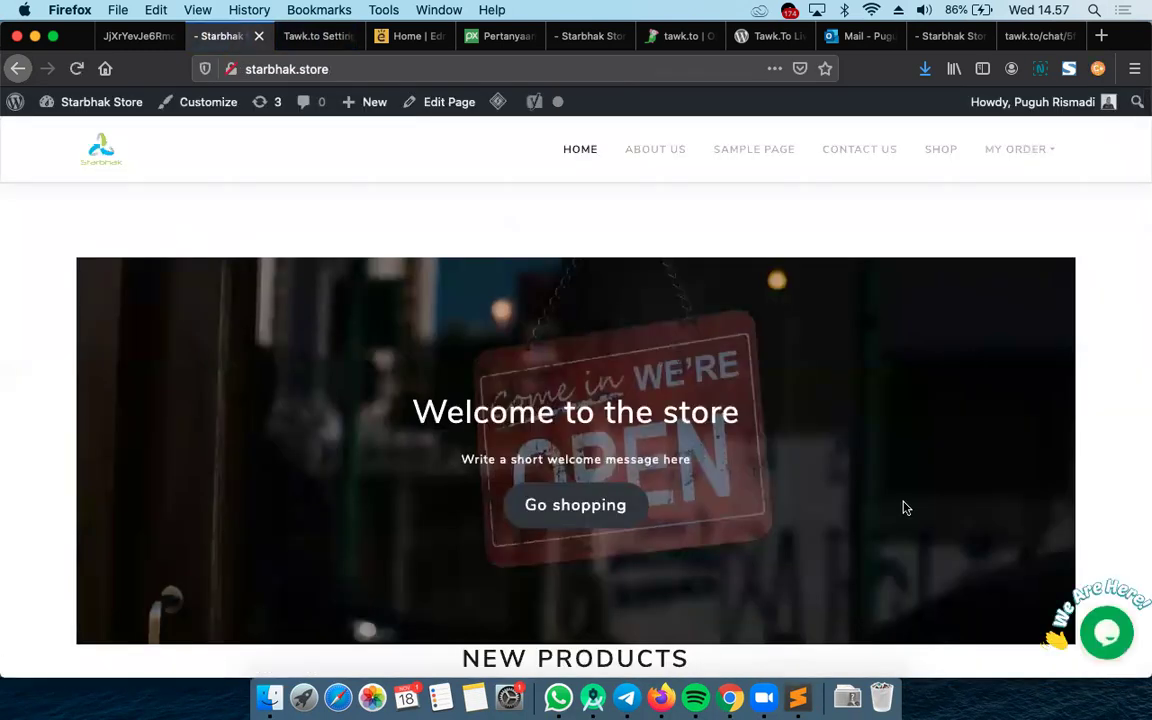
Open the chat widget, send the test message 'hai', and screenshot the working chat
click(1105, 633)
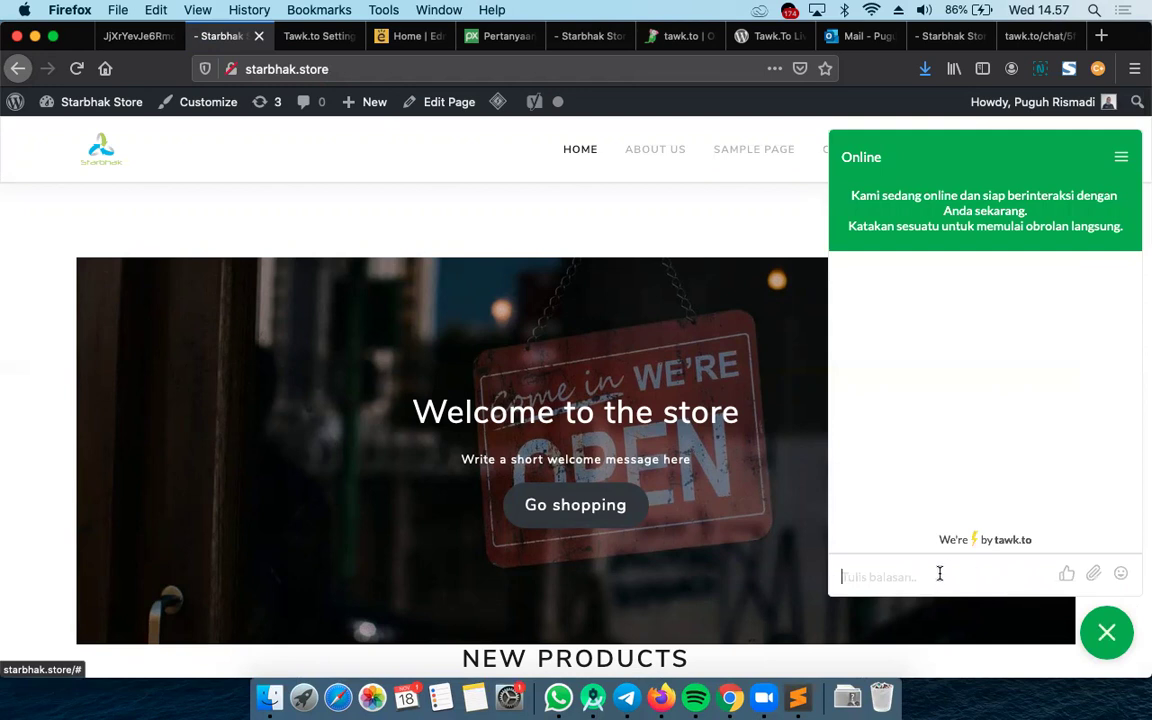
text(hai)
key(Return)
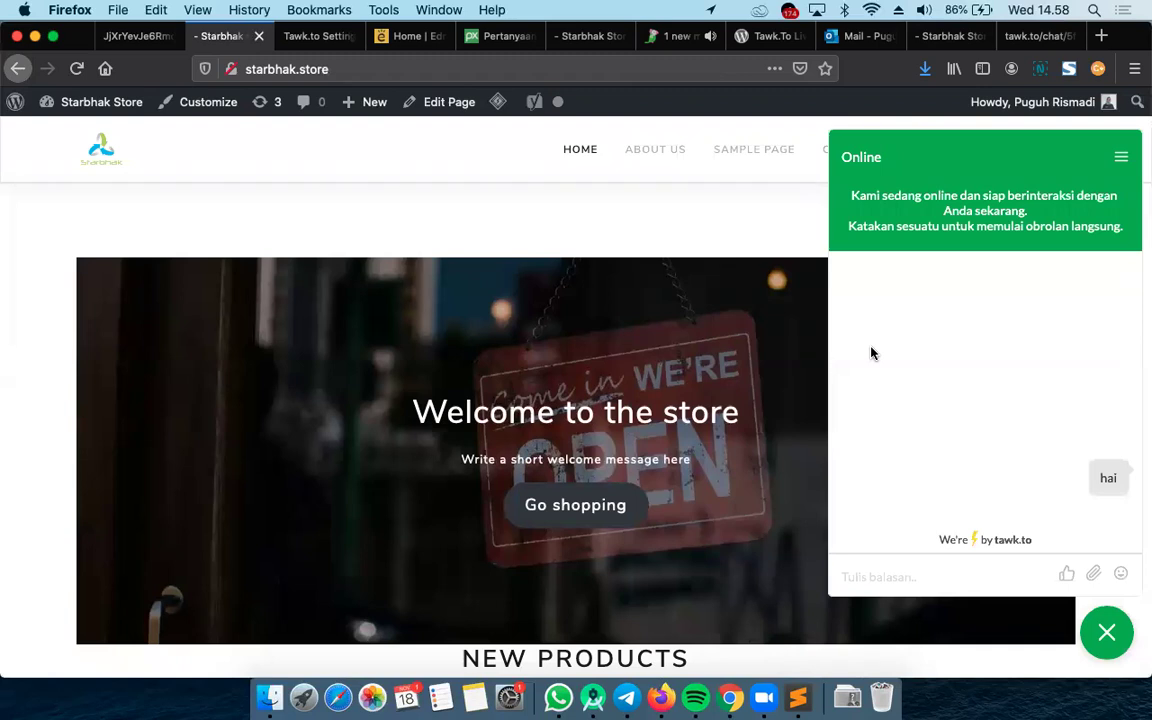
key(super+shift+3)
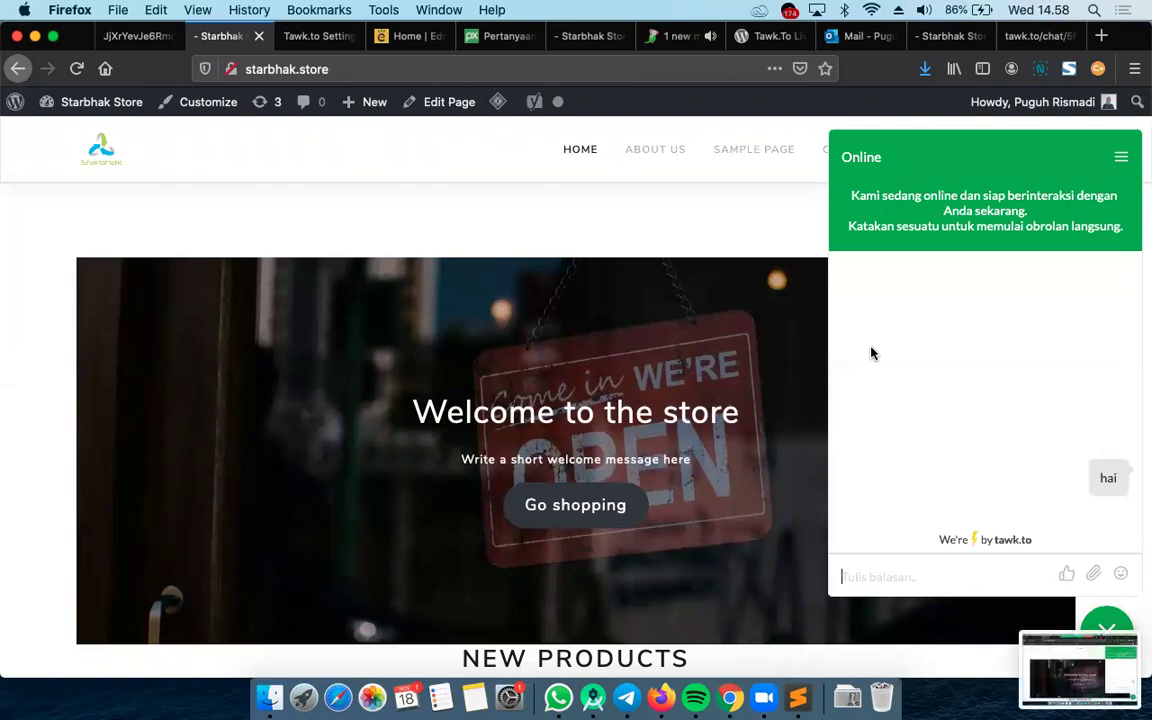